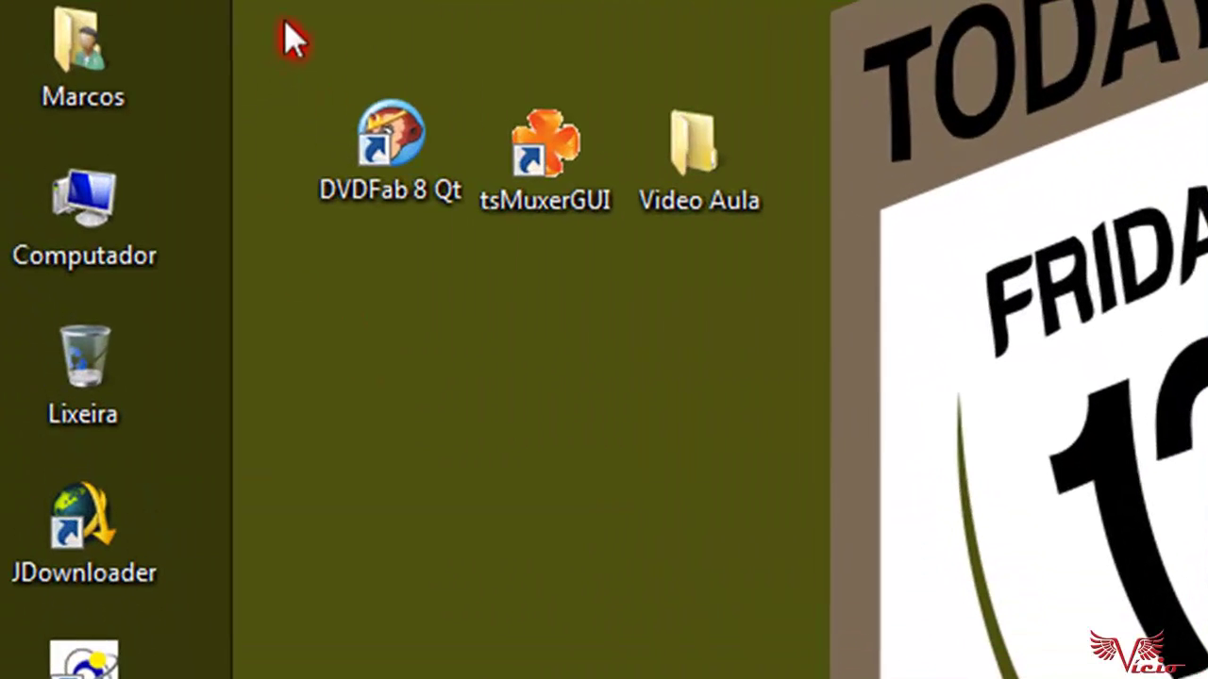
{"action": "left_click_drag", "start_coordinate": [283, 21], "coordinate": [305, 269]}
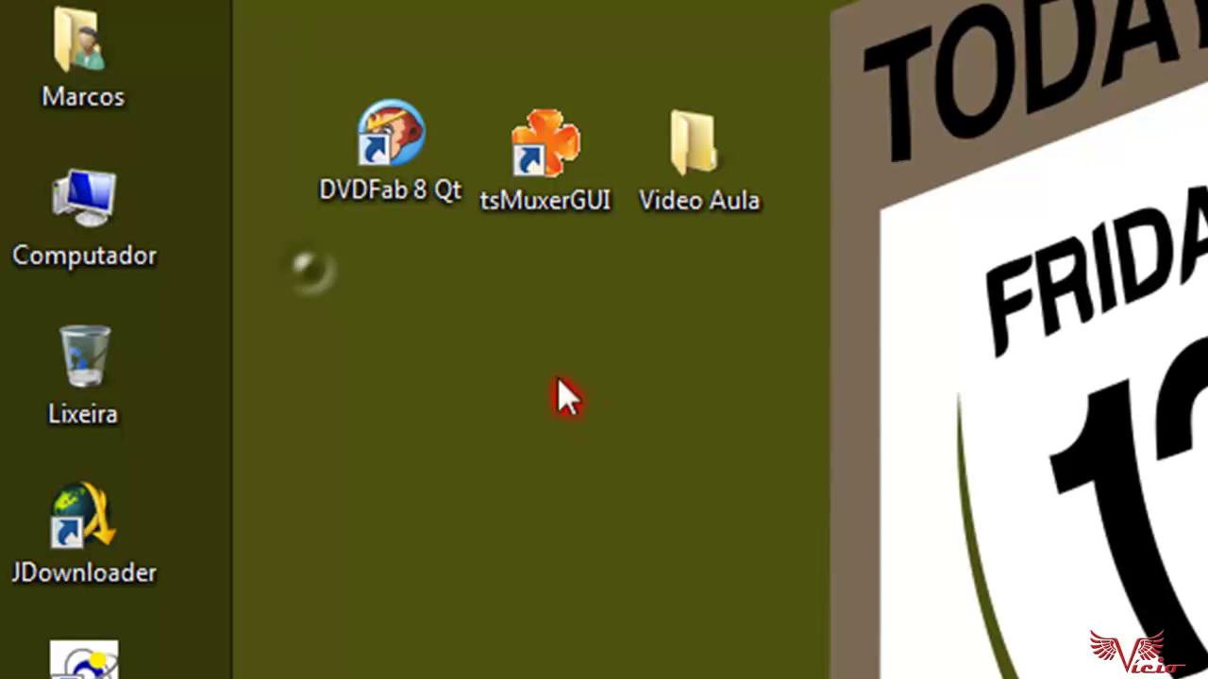
{"action": "left_click", "coordinate": [561, 392]}
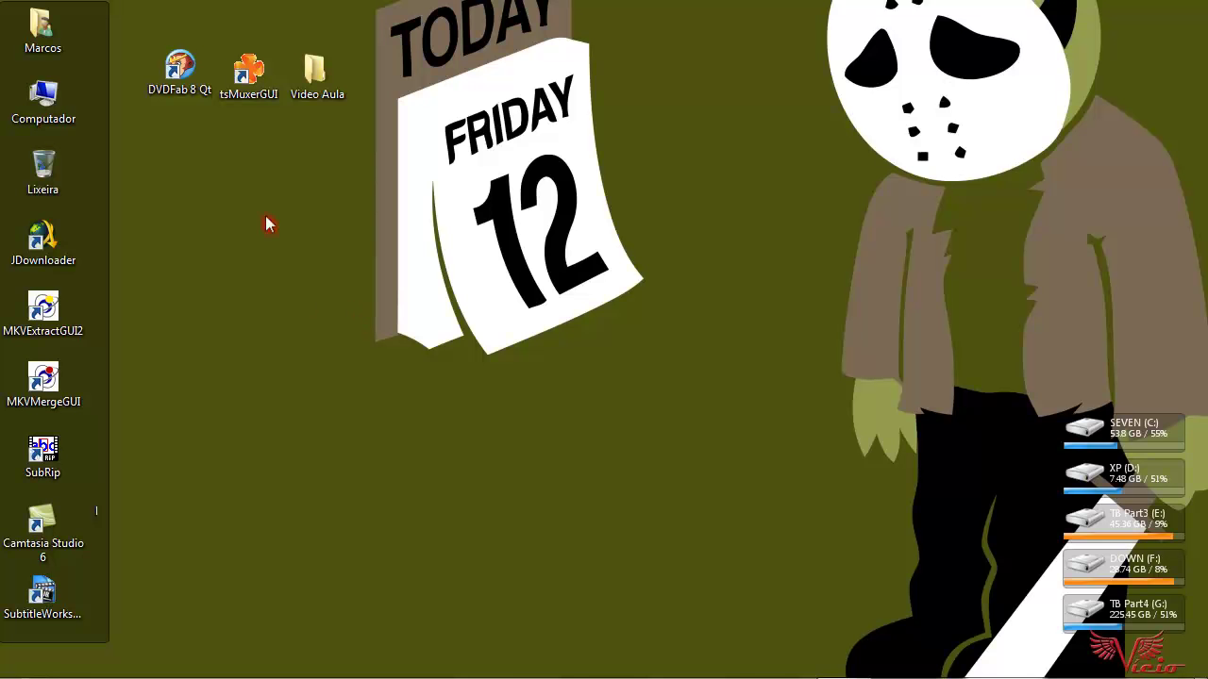
Launch DVDFab 8 Qt from the desktop and reposition its main window
{"action": "left_click", "coordinate": [186, 83]}
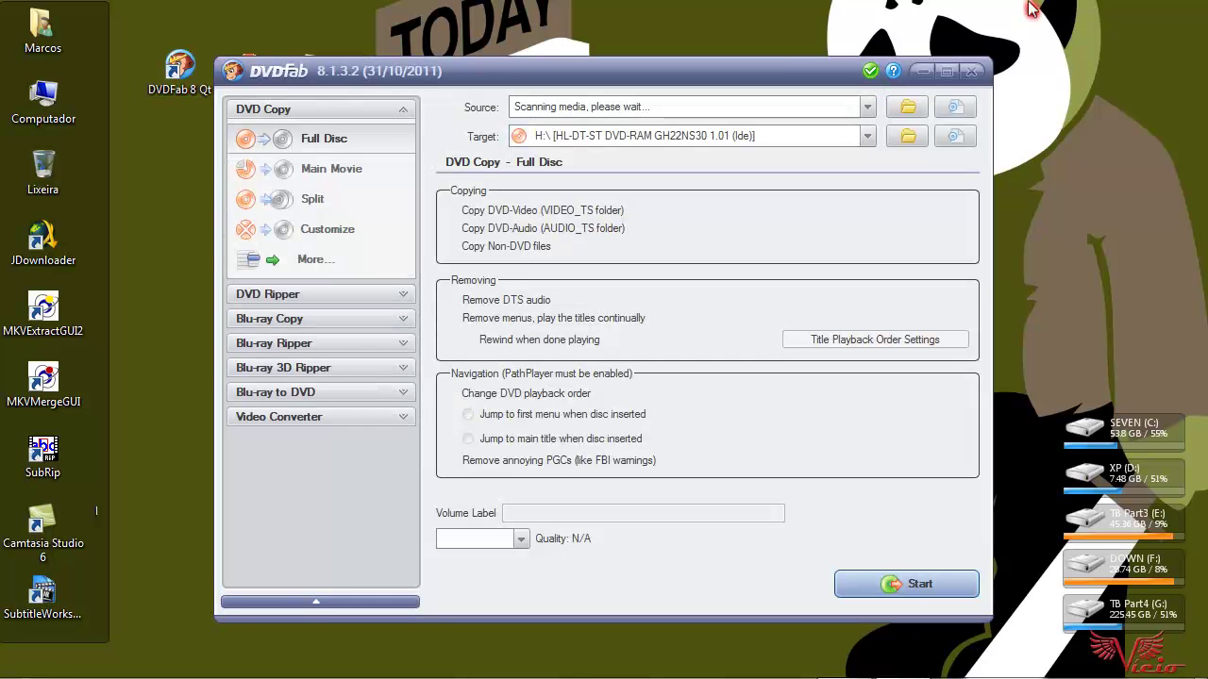
{"action": "left_click_drag", "start_coordinate": [608, 80], "coordinate": [609, 68]}
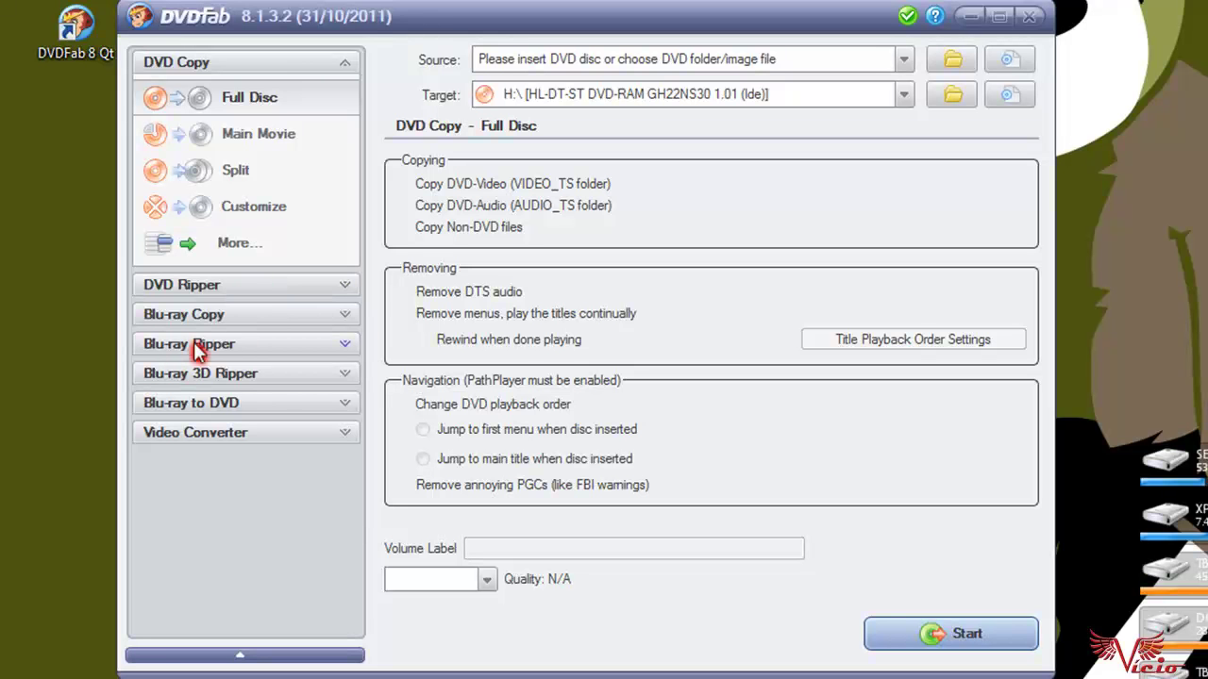
{"action": "left_click_drag", "start_coordinate": [431, 30], "coordinate": [419, 28]}
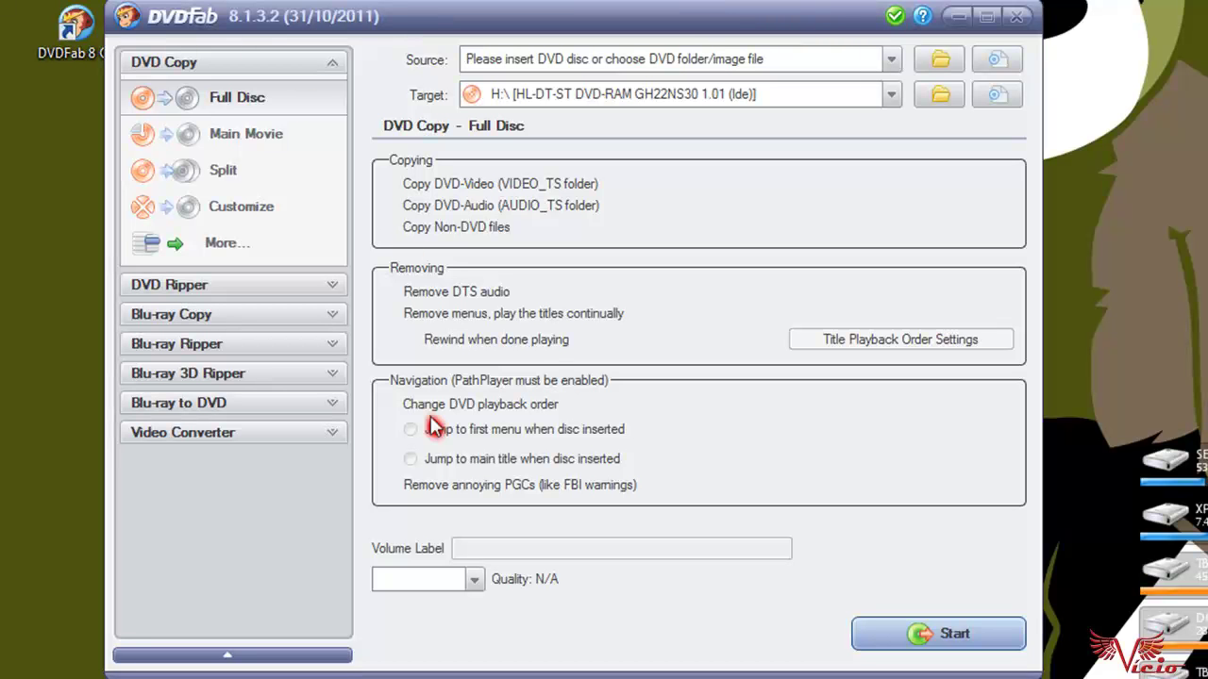
Set the interface language to Portuguese (Brazil) in the general section of the common settings
{"action": "left_click", "coordinate": [891, 18]}
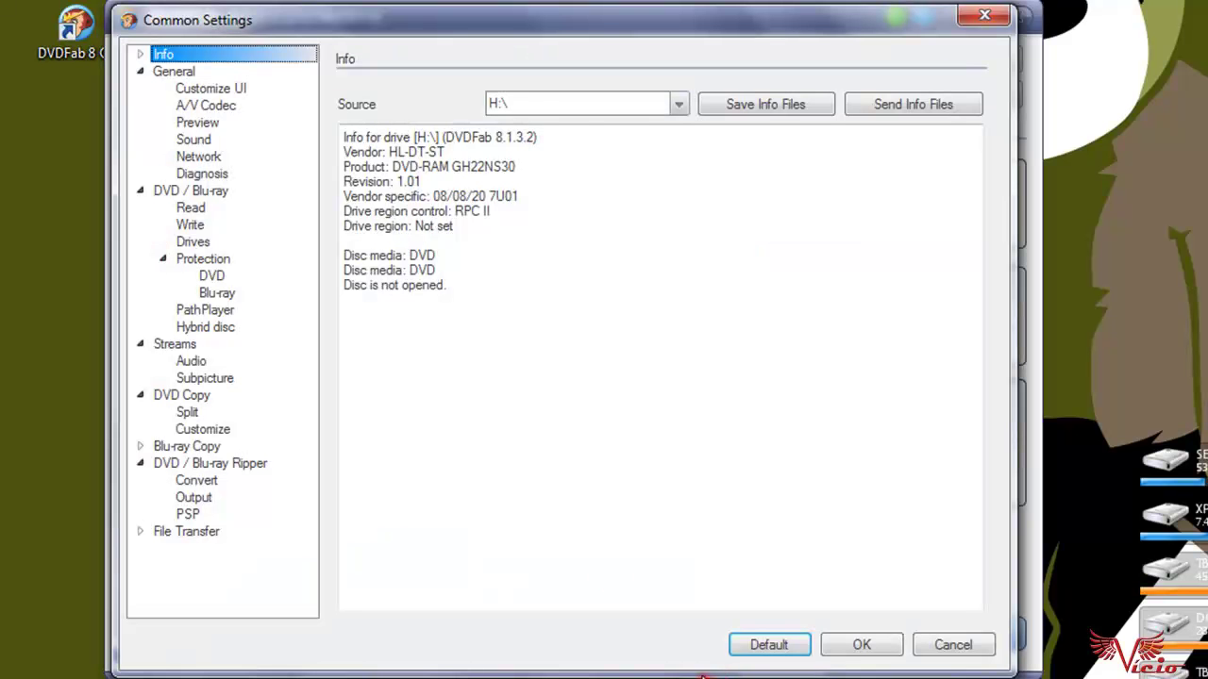
{"action": "left_click", "coordinate": [175, 73]}
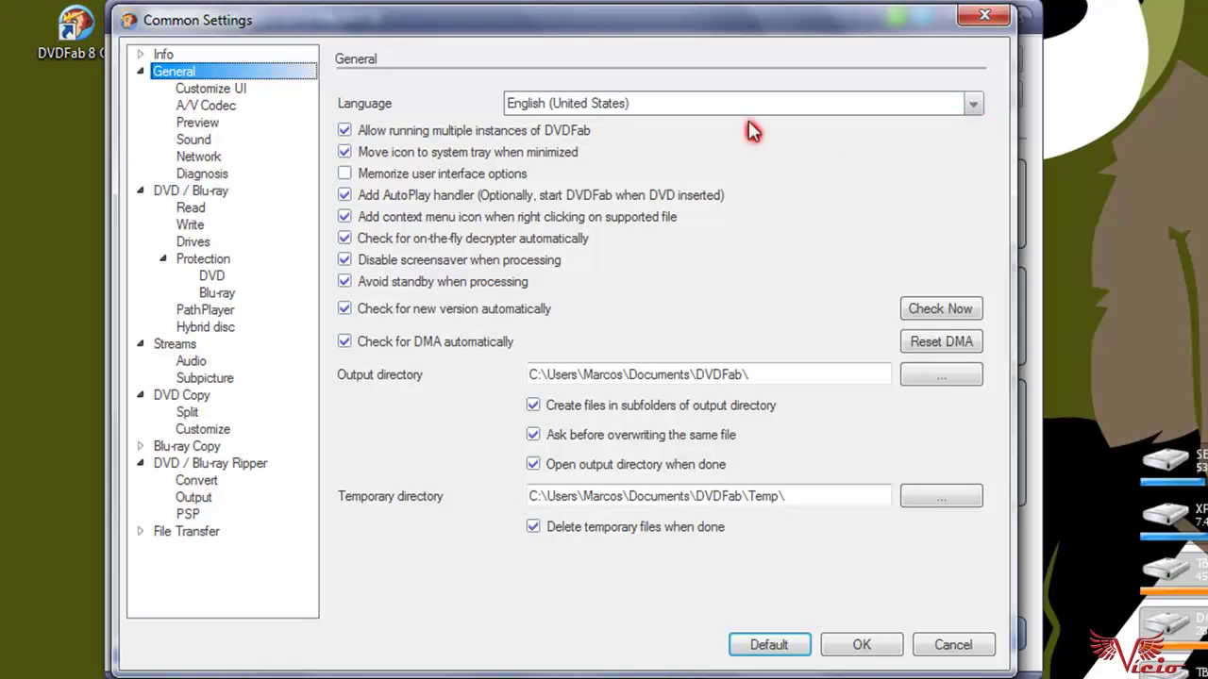
{"action": "left_click", "coordinate": [975, 107]}
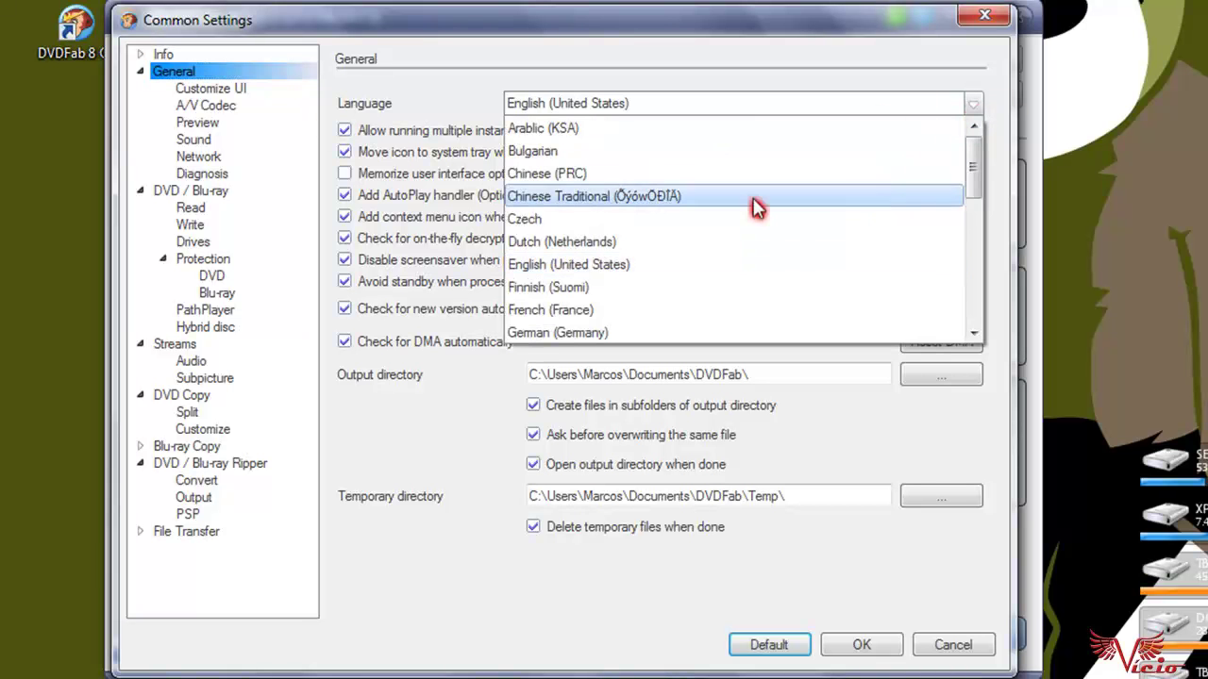
{"action": "left_click_drag", "start_coordinate": [973, 182], "coordinate": [975, 266]}
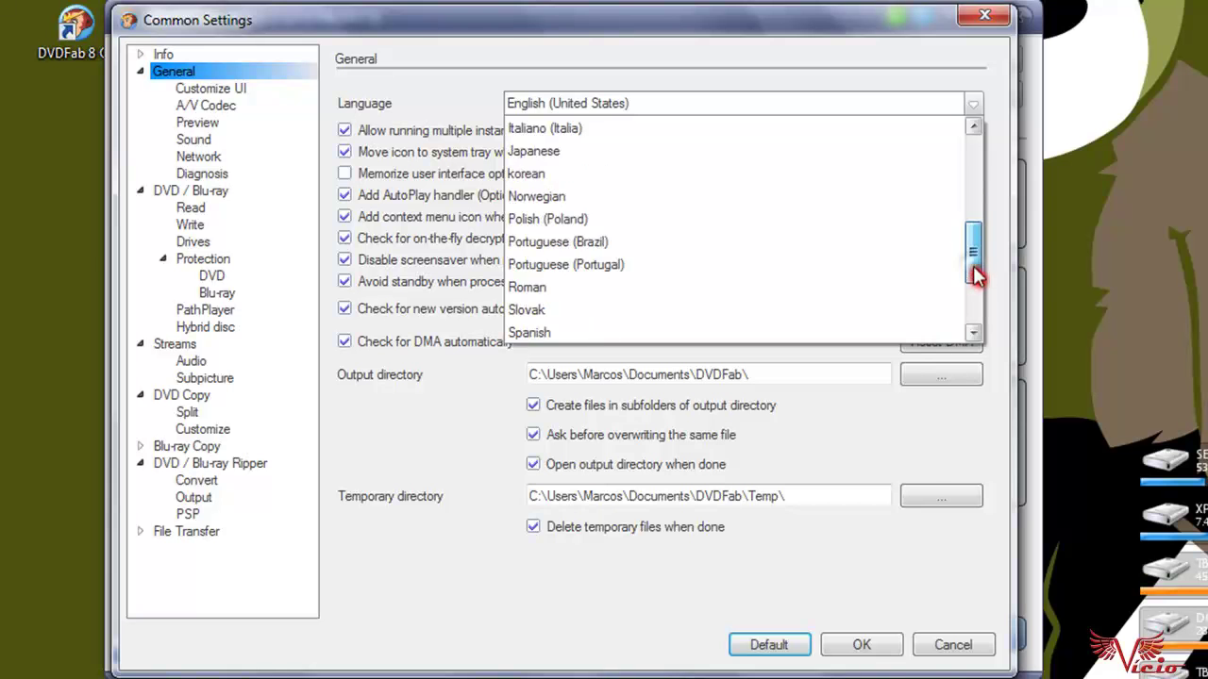
{"action": "left_click", "coordinate": [609, 244]}
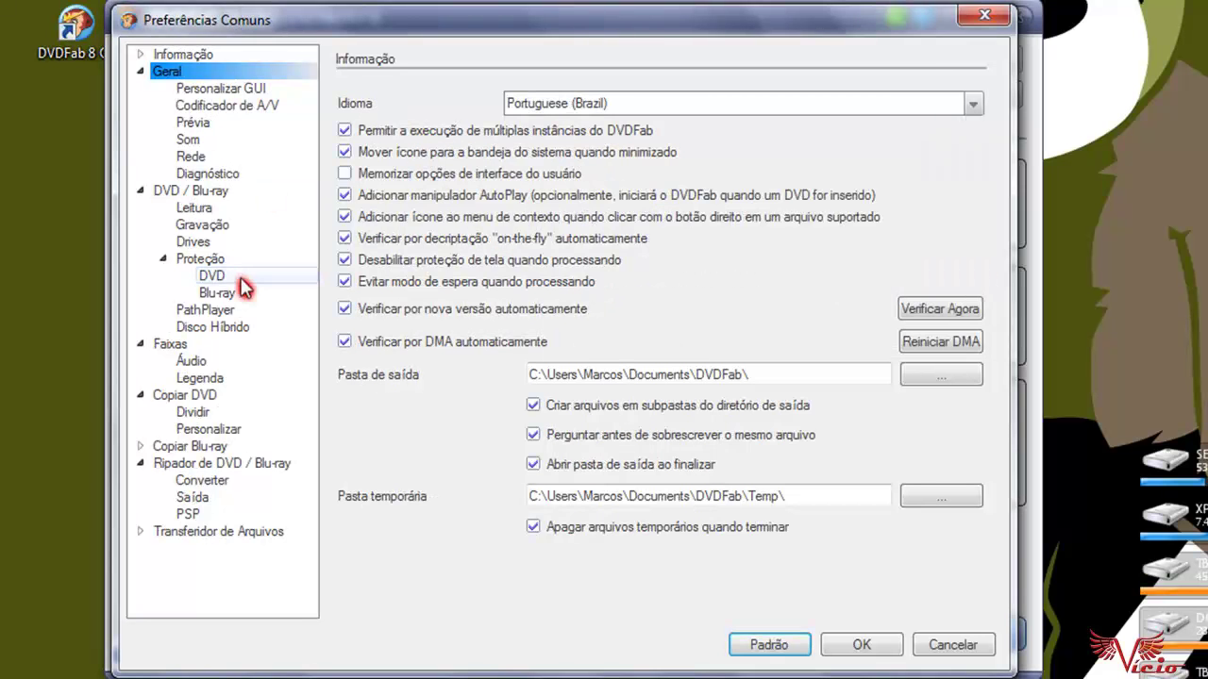
Add Portuguese to the preselected audio track languages in the stream preferences
{"action": "left_click", "coordinate": [191, 361]}
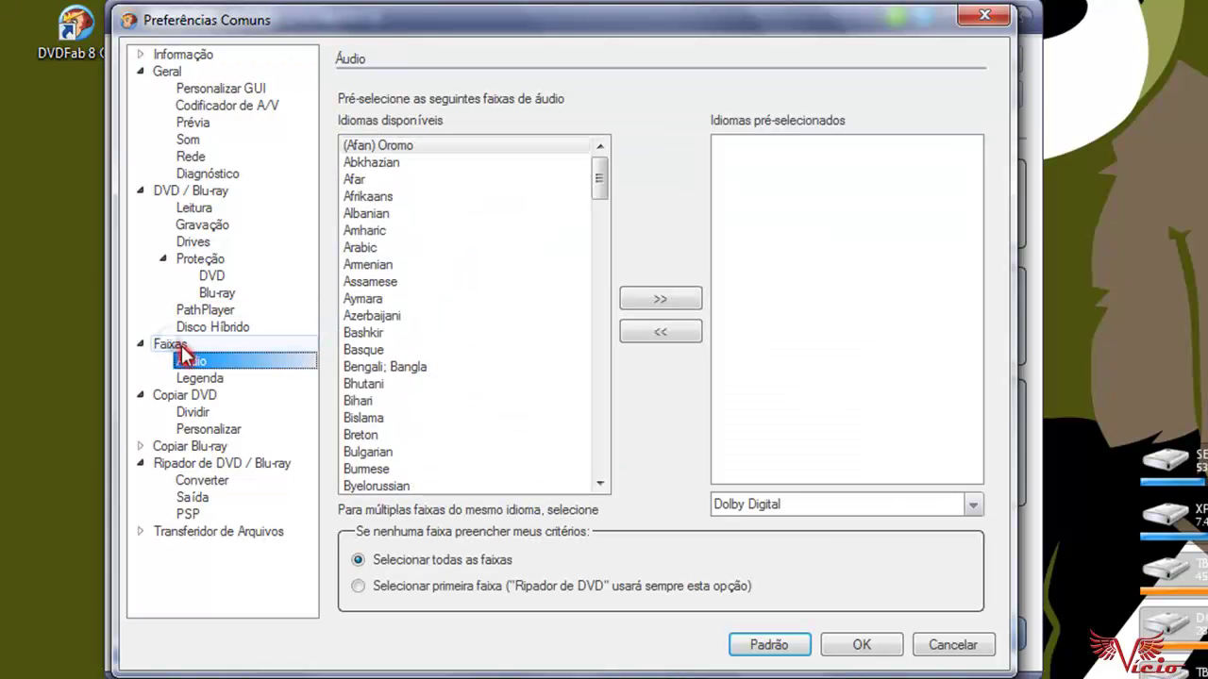
{"action": "left_click", "coordinate": [365, 472]}
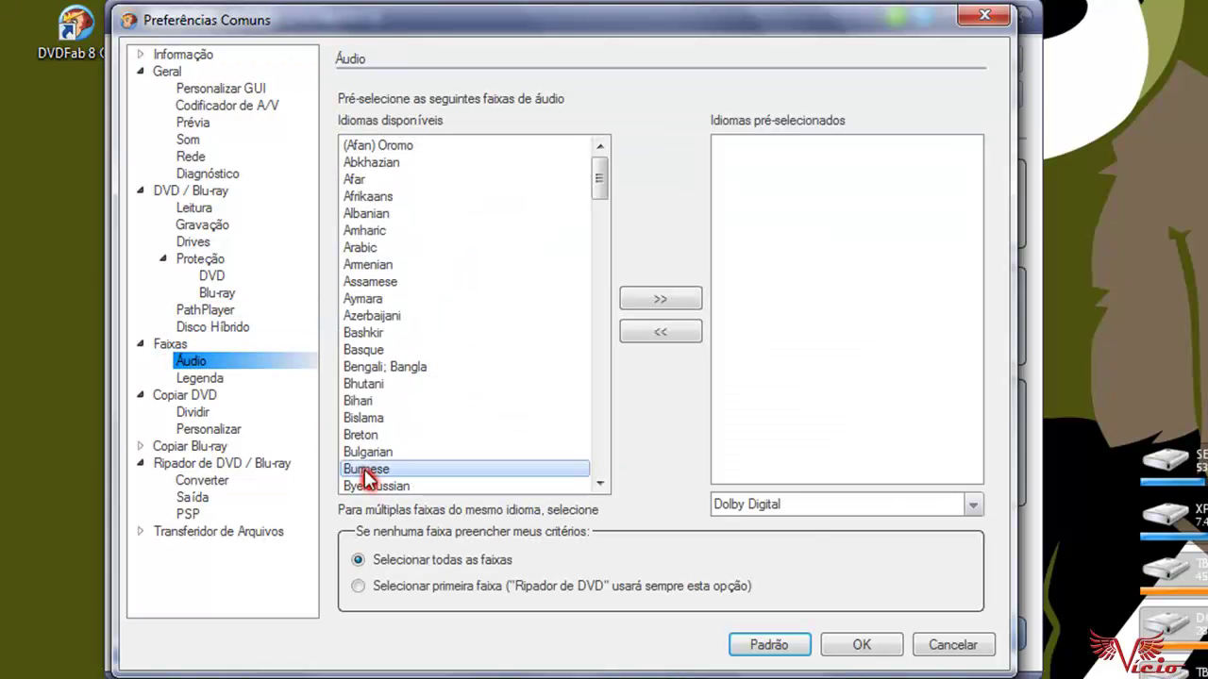
{"action": "type", "text": "po"}
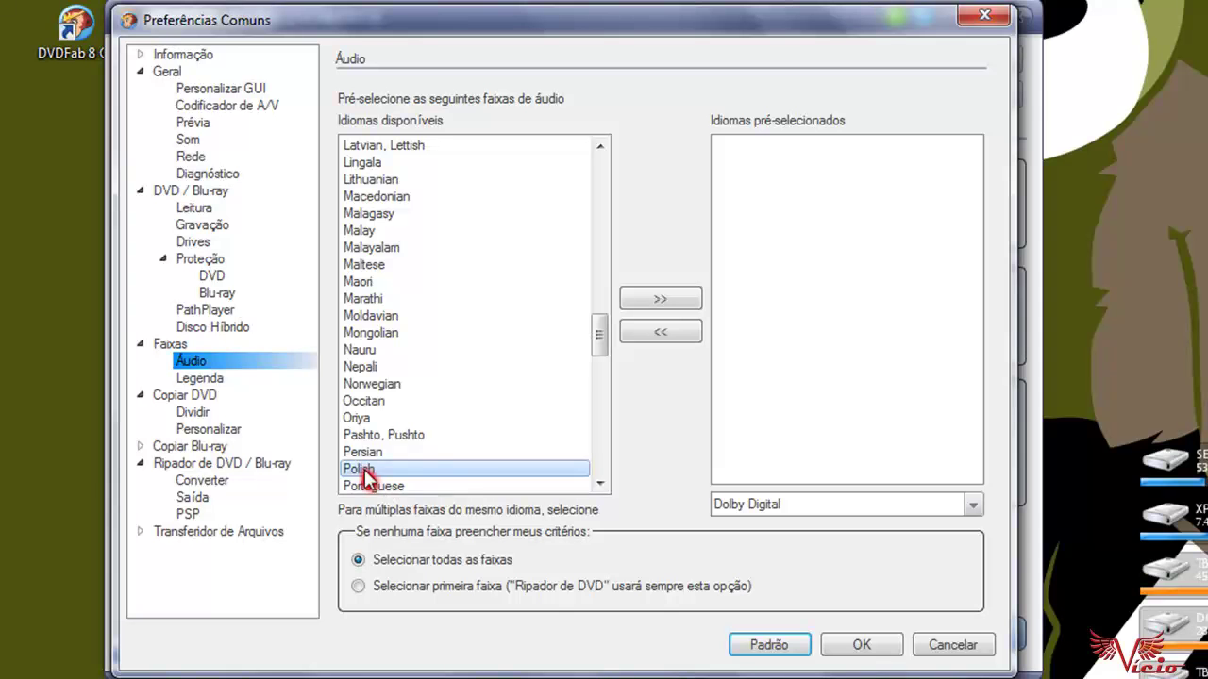
{"action": "left_click", "coordinate": [389, 485]}
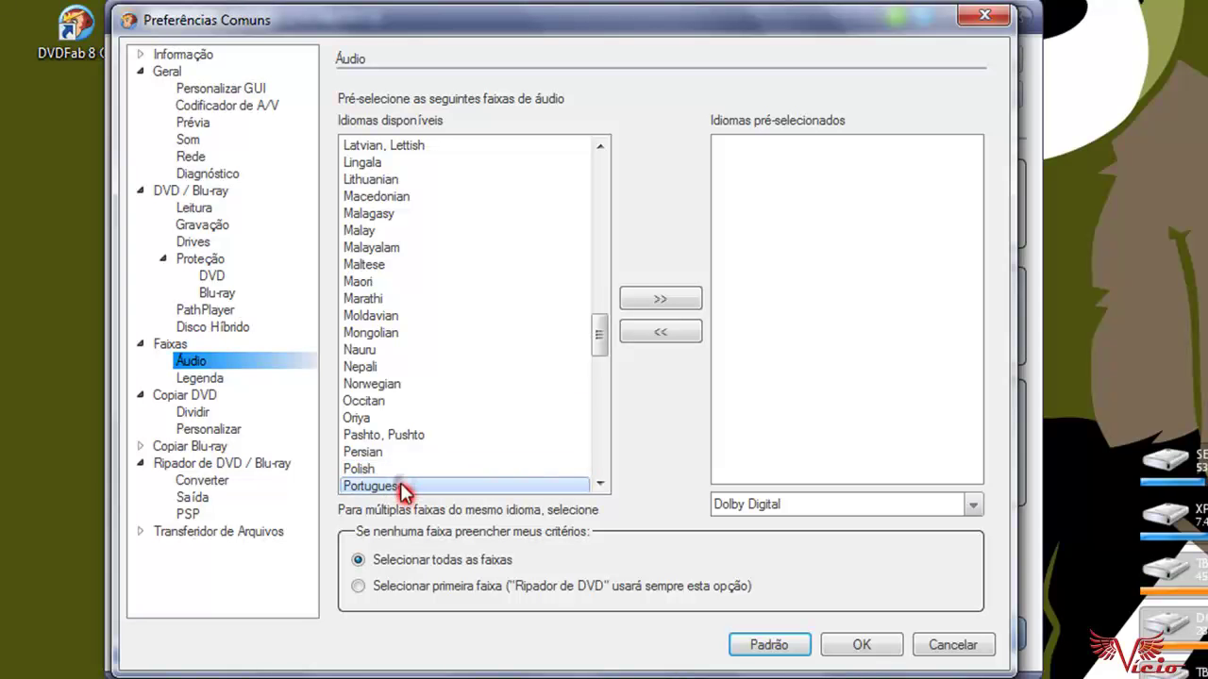
{"action": "left_click", "coordinate": [657, 300]}
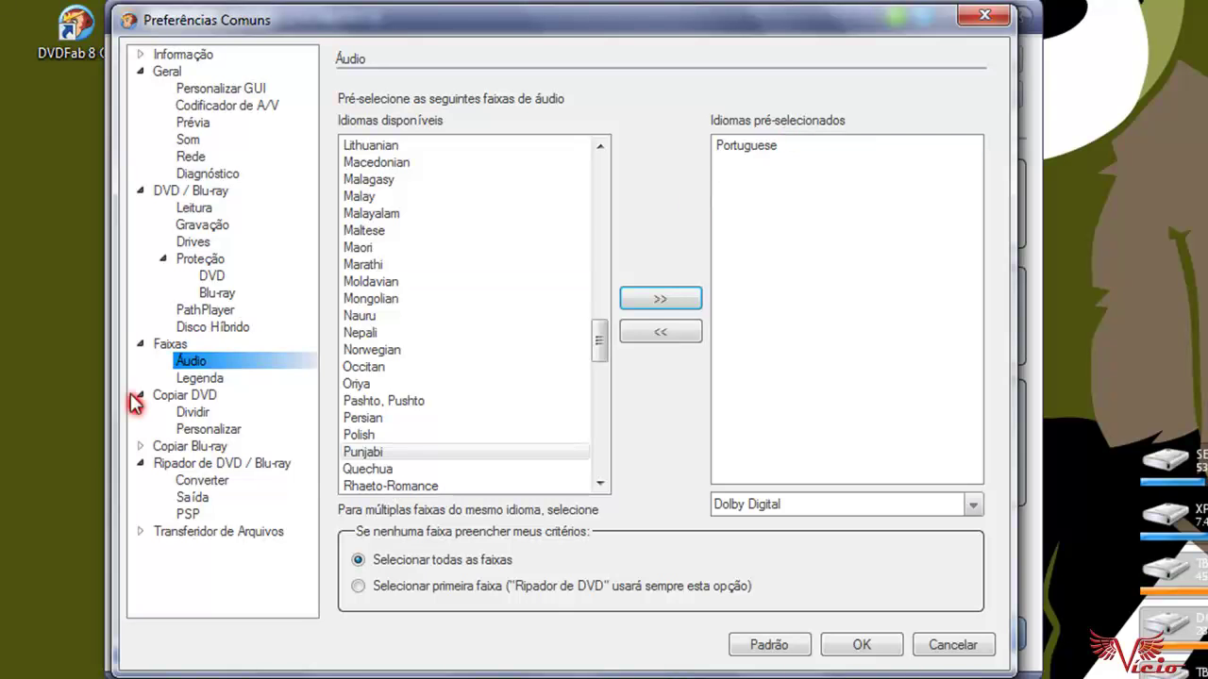
Add Portuguese to the preselected subtitle languages and save the preferences
{"action": "left_click", "coordinate": [215, 380]}
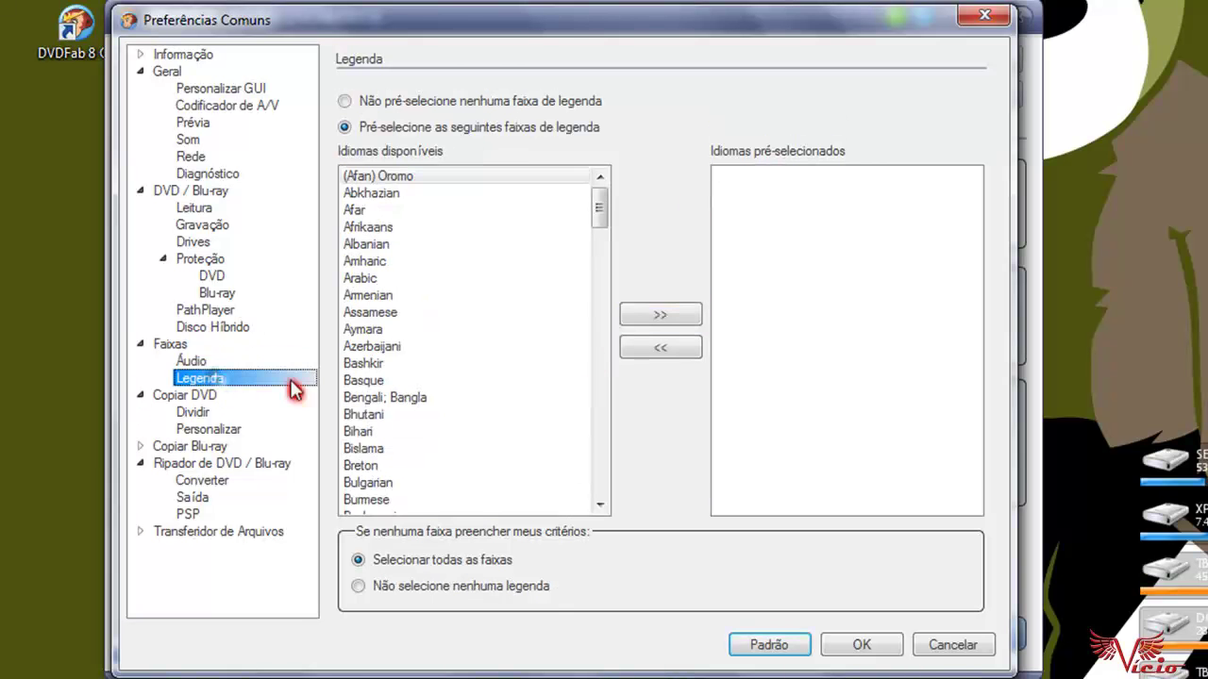
{"action": "left_click", "coordinate": [359, 468]}
{"action": "key", "text": "p"}
{"action": "key", "text": "p"}
{"action": "key", "text": "p"}
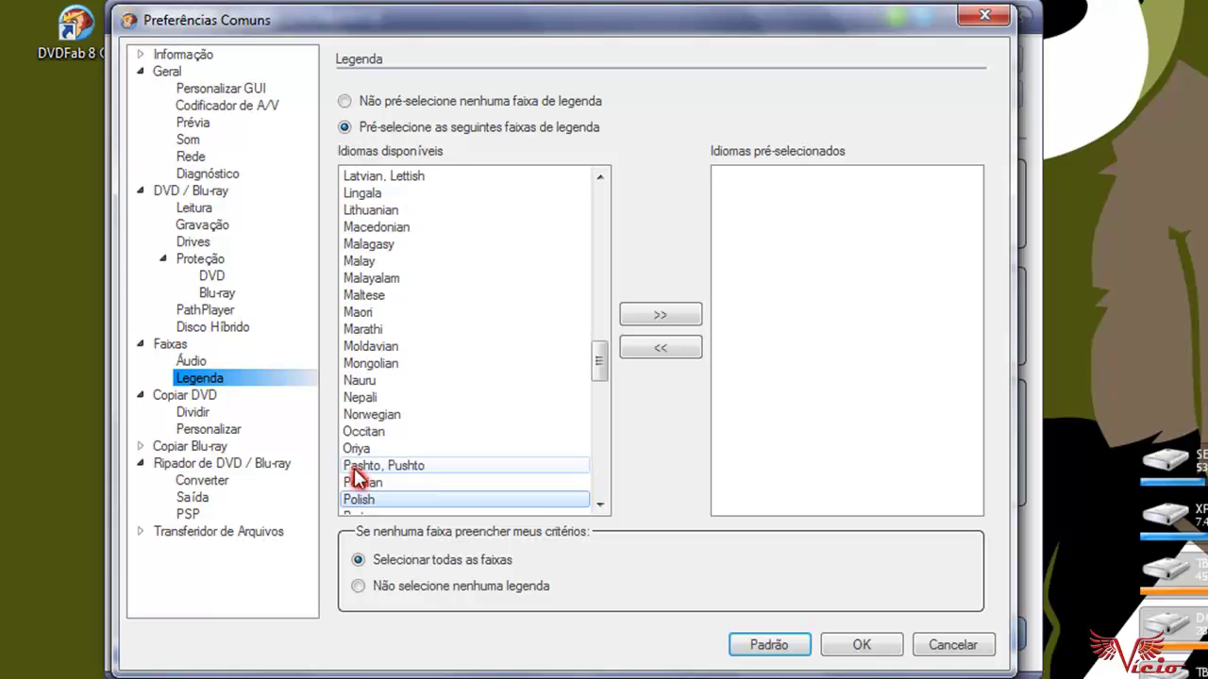
{"action": "left_click", "coordinate": [599, 504]}
{"action": "left_click", "coordinate": [599, 504]}
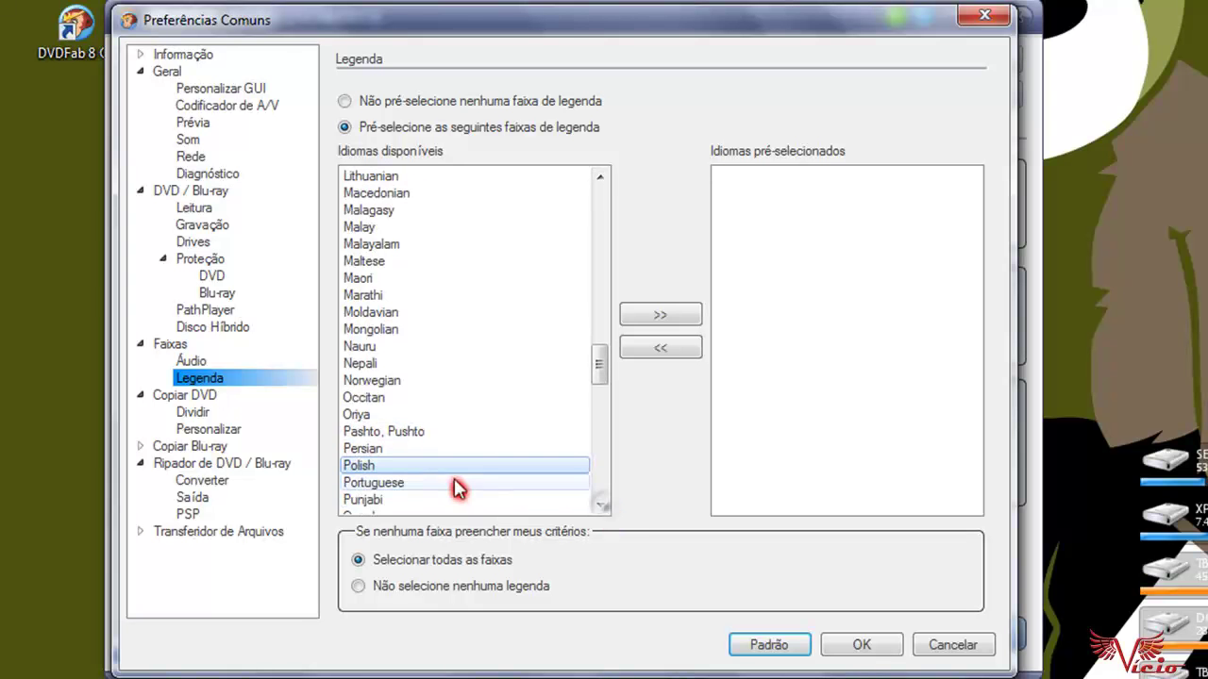
{"action": "left_click", "coordinate": [409, 483]}
{"action": "left_click", "coordinate": [661, 314]}
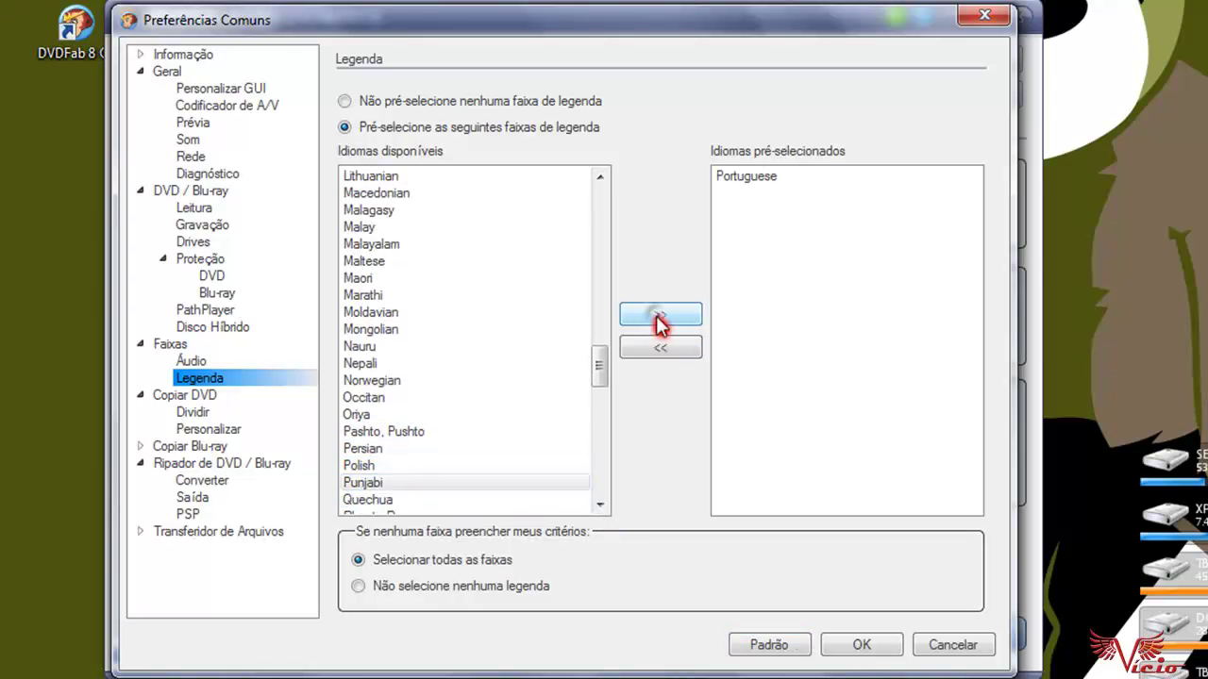
{"action": "left_click", "coordinate": [862, 645]}
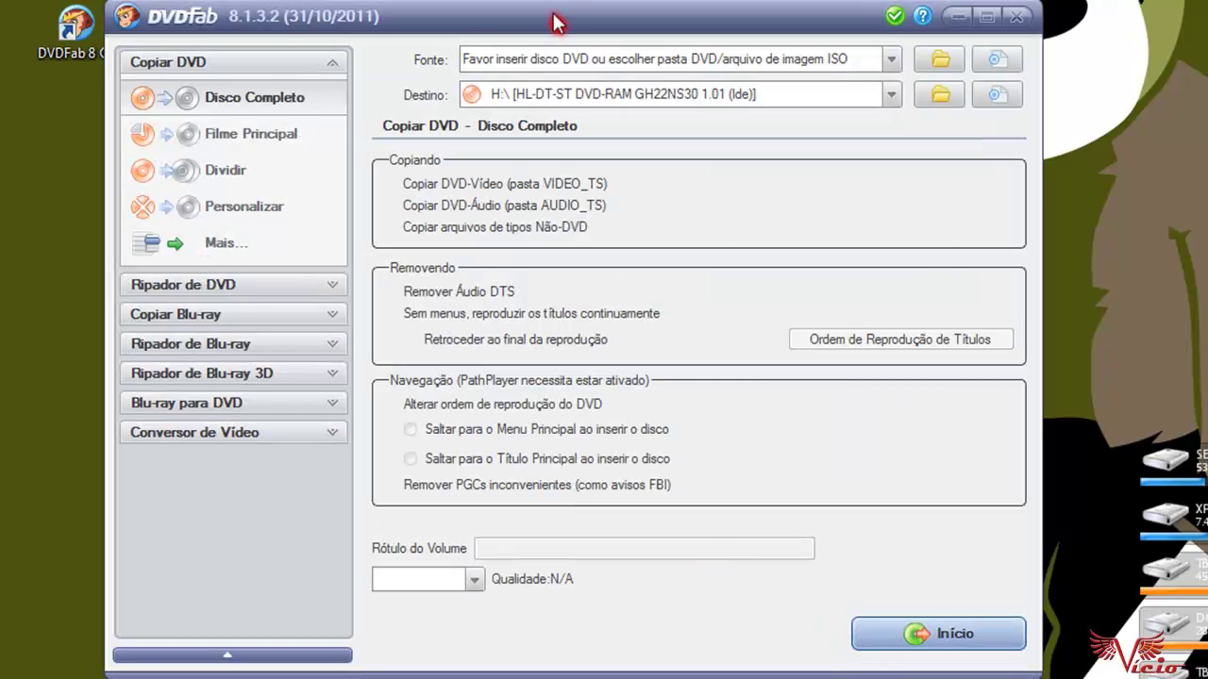
Switch to the DVD ripper (Ripador de DVD) in its generic (Genérico) mode
{"action": "left_click_drag", "start_coordinate": [555, 20], "coordinate": [562, 0]}
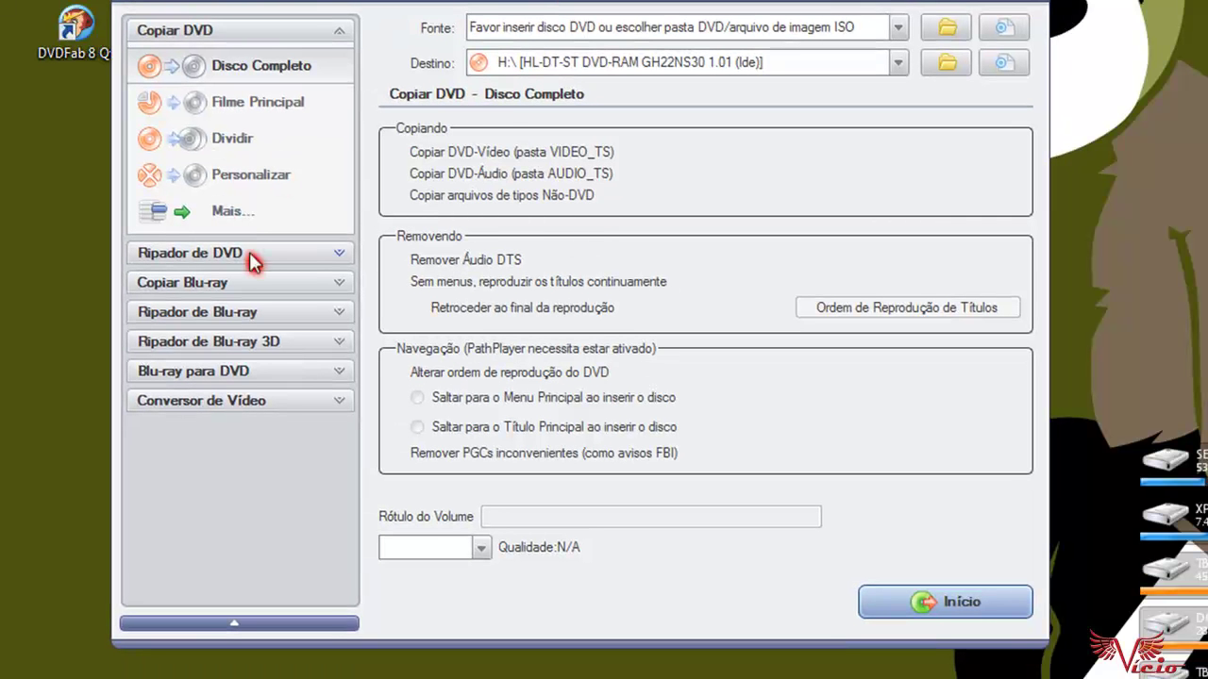
{"action": "left_click", "coordinate": [176, 253]}
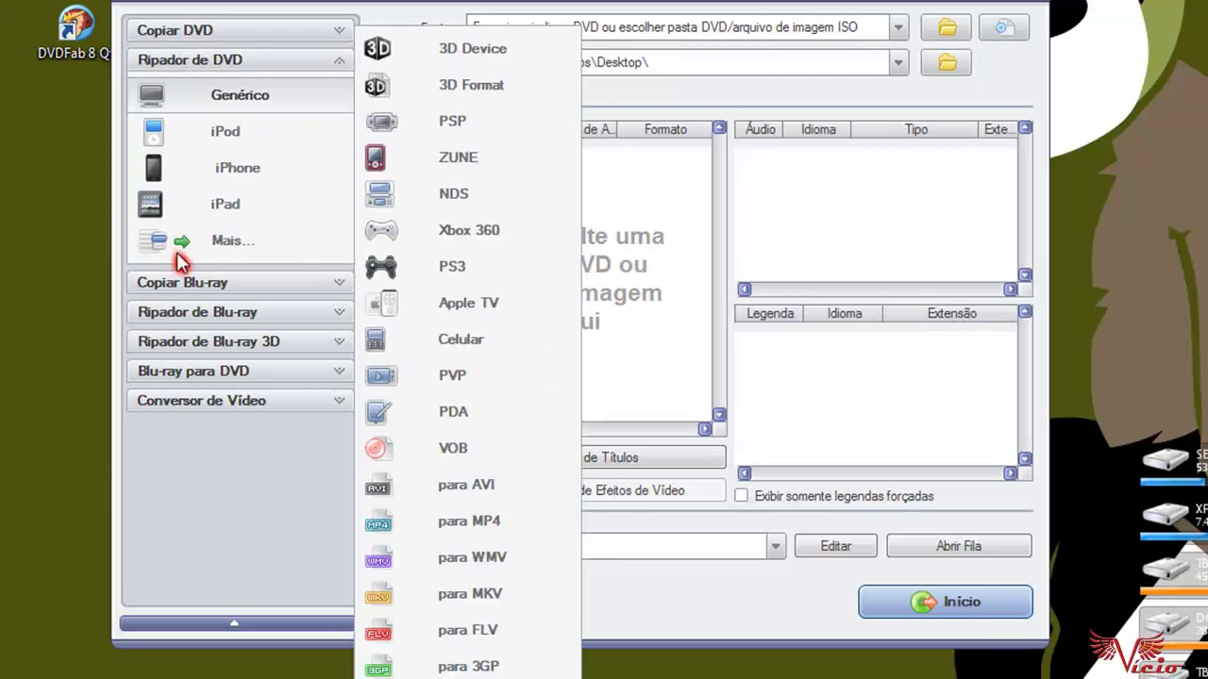
{"action": "left_click", "coordinate": [175, 133]}
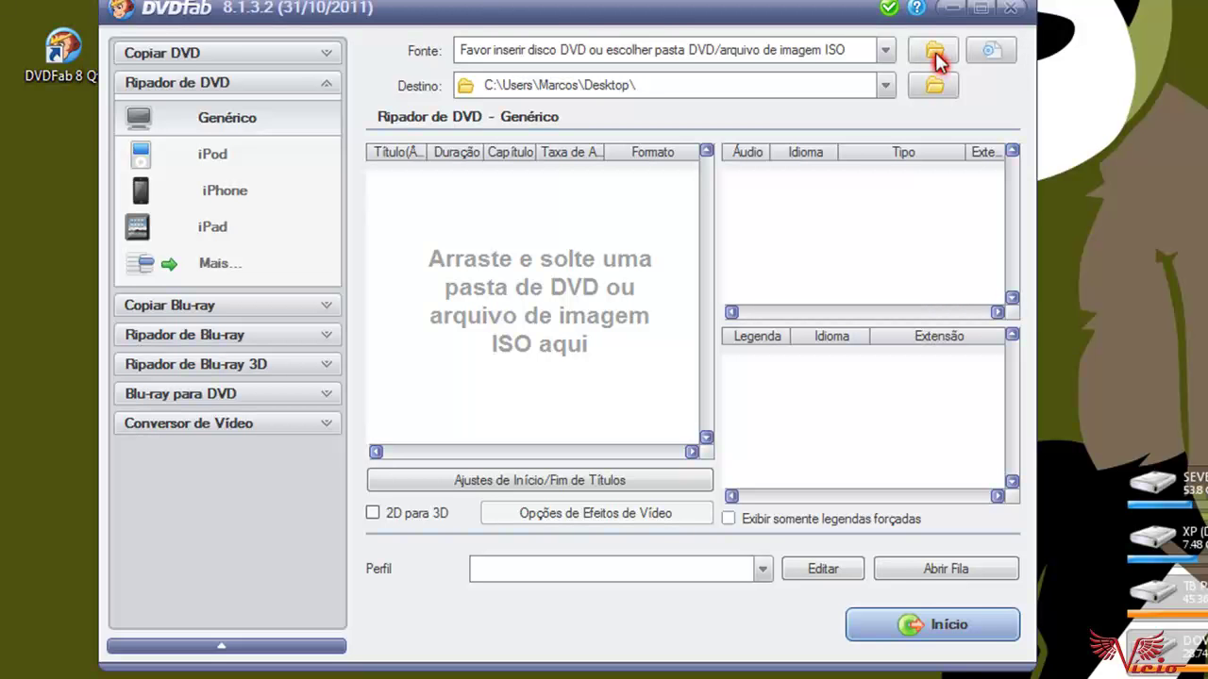
Load the disc image SUPERNATURAL_SEASON_6_DISC_1_SNK.iso from drive F: as the ripping source
{"action": "left_click", "coordinate": [991, 55]}
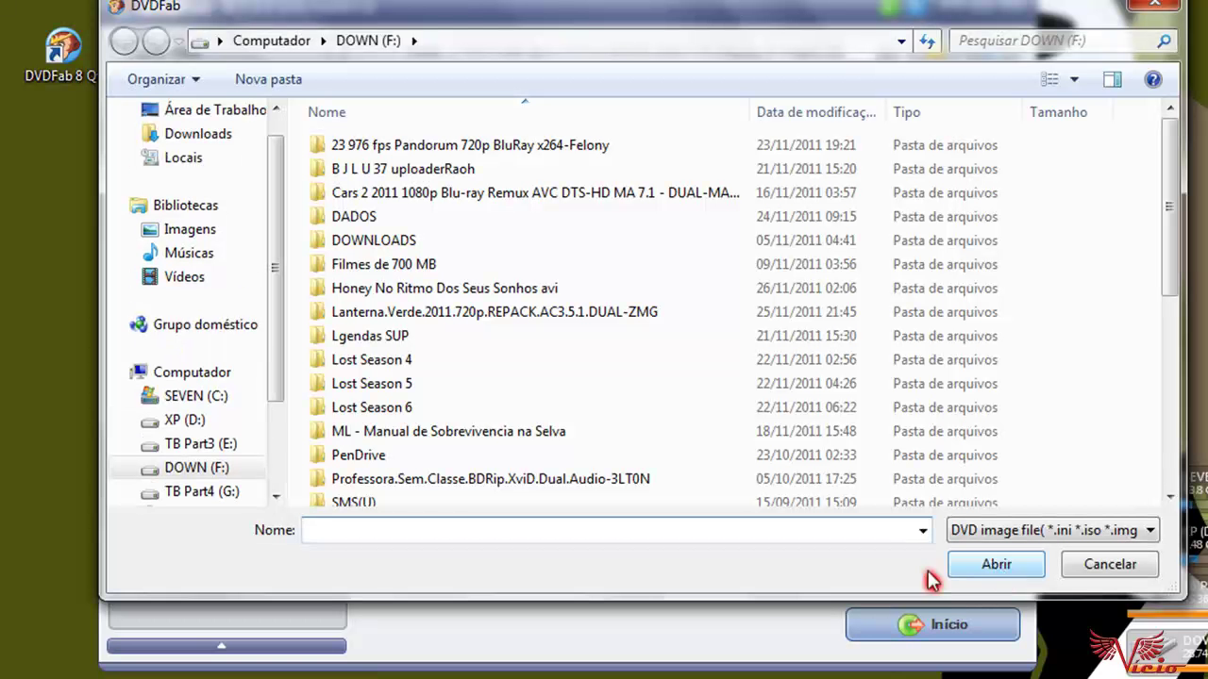
{"action": "left_click_drag", "start_coordinate": [1170, 276], "coordinate": [1175, 465]}
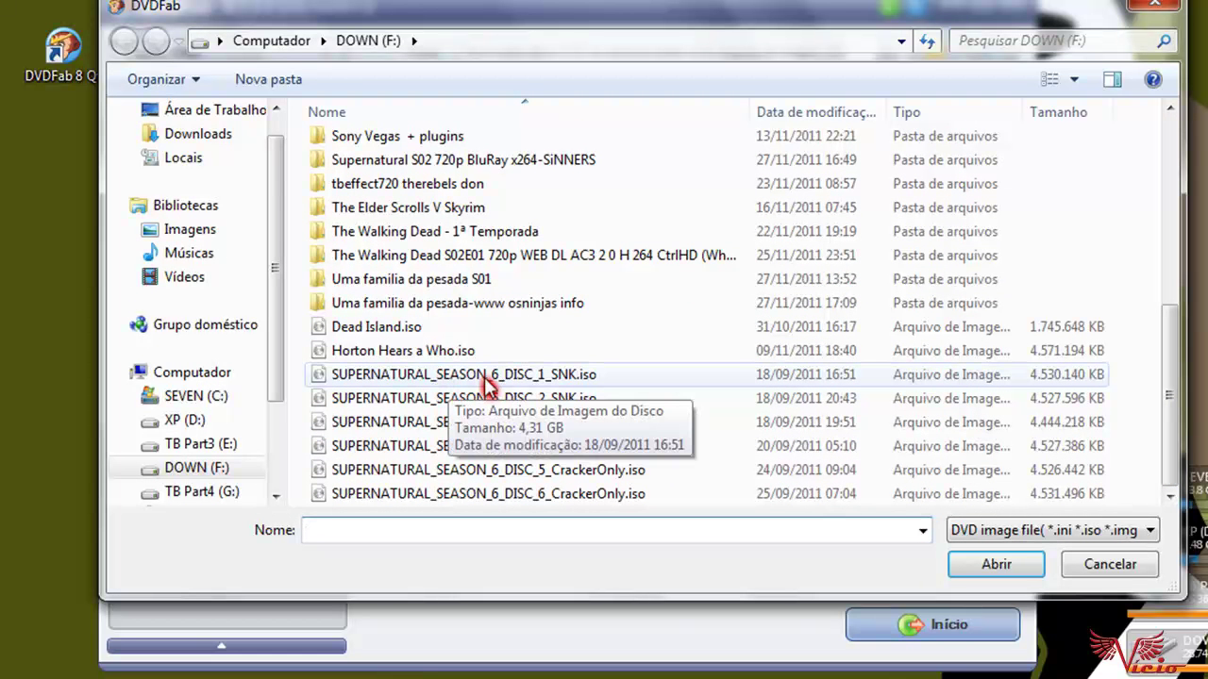
{"action": "left_click", "coordinate": [533, 385]}
{"action": "left_click", "coordinate": [996, 565]}
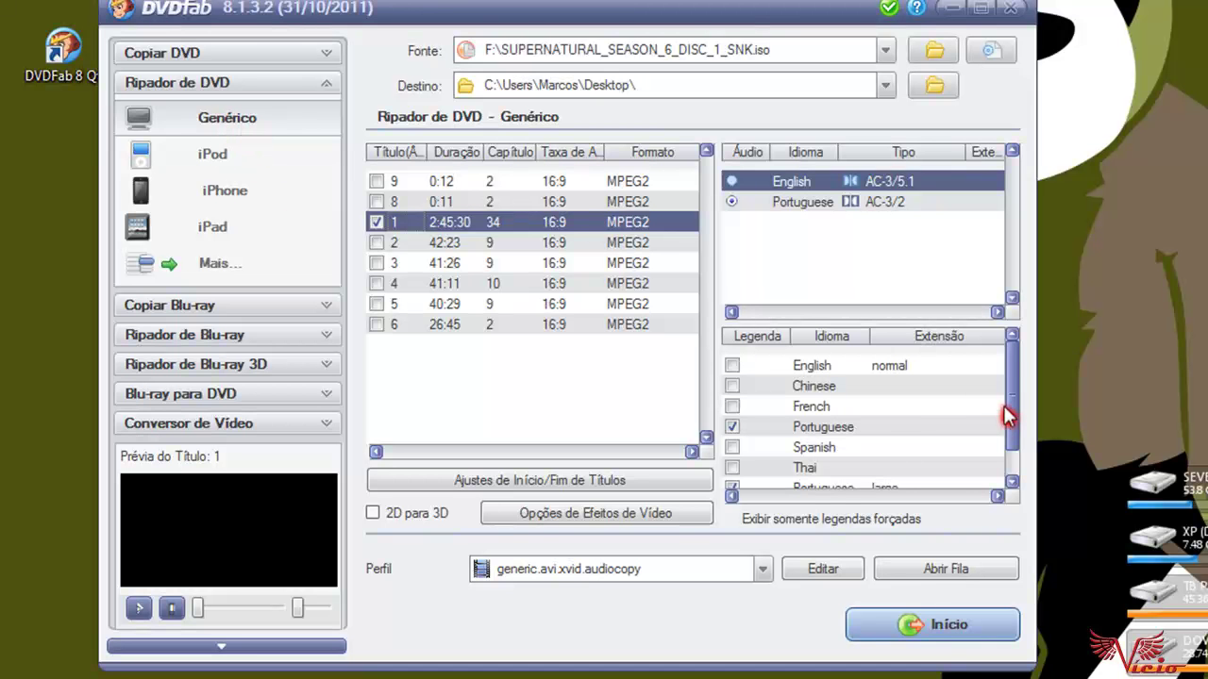
{"action": "left_click_drag", "start_coordinate": [1015, 415], "coordinate": [1011, 449]}
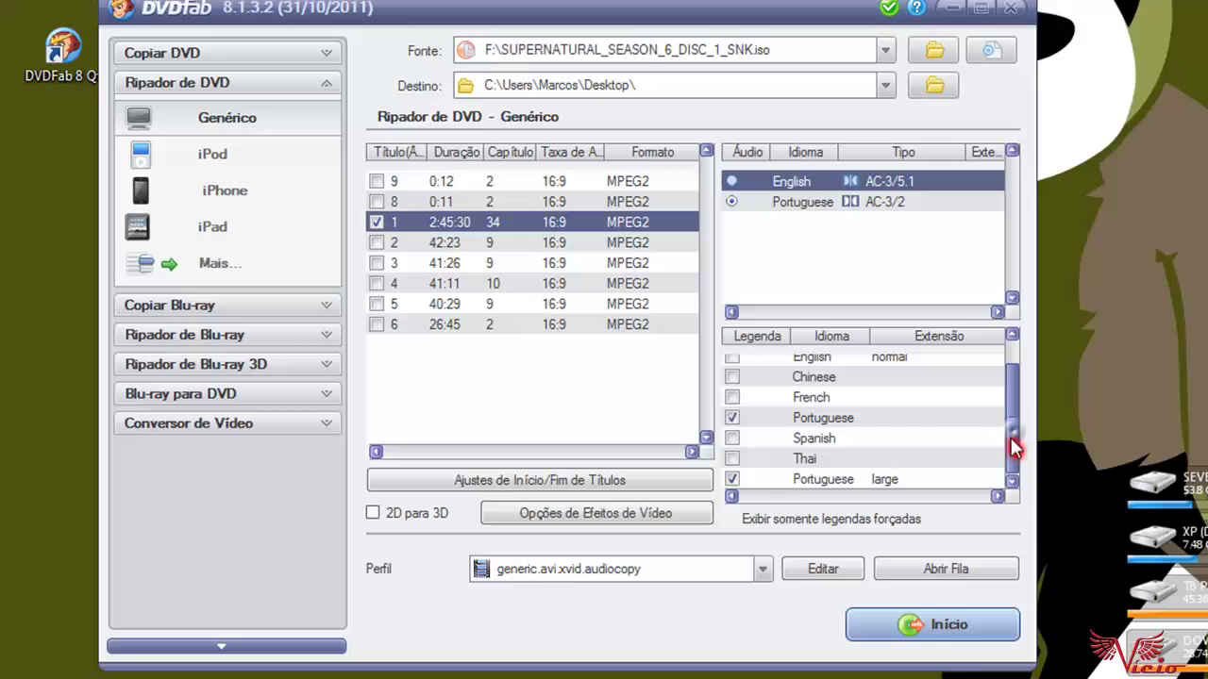
{"action": "left_click", "coordinate": [734, 458]}
{"action": "left_click", "coordinate": [733, 438]}
{"action": "left_click", "coordinate": [733, 457]}
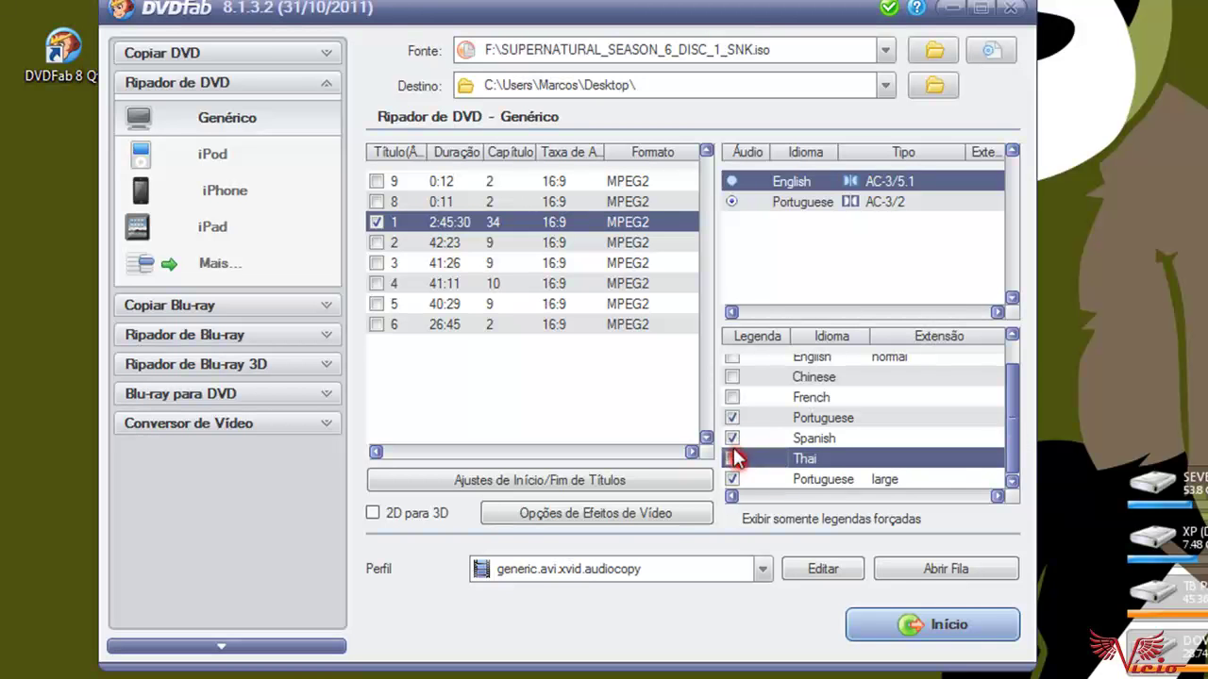
{"action": "left_click", "coordinate": [733, 439]}
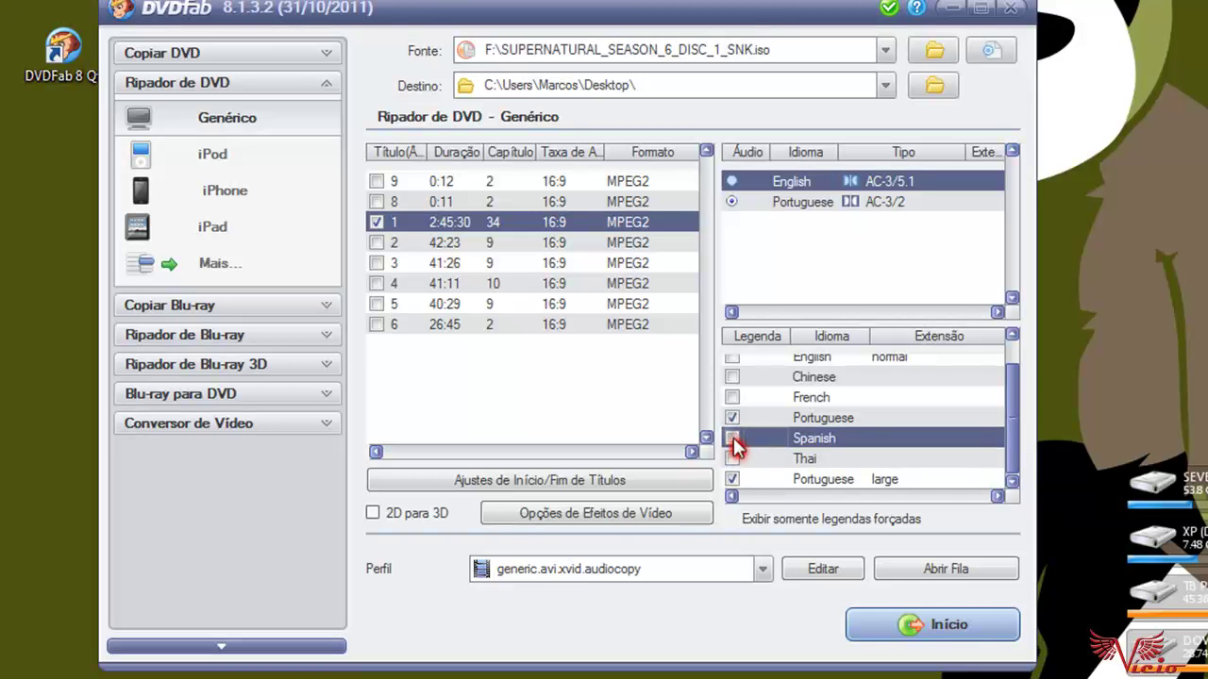
Exclude title 1 from the rip and highlight title 2 in the title list
{"action": "left_click", "coordinate": [376, 223]}
{"action": "left_click", "coordinate": [446, 247]}
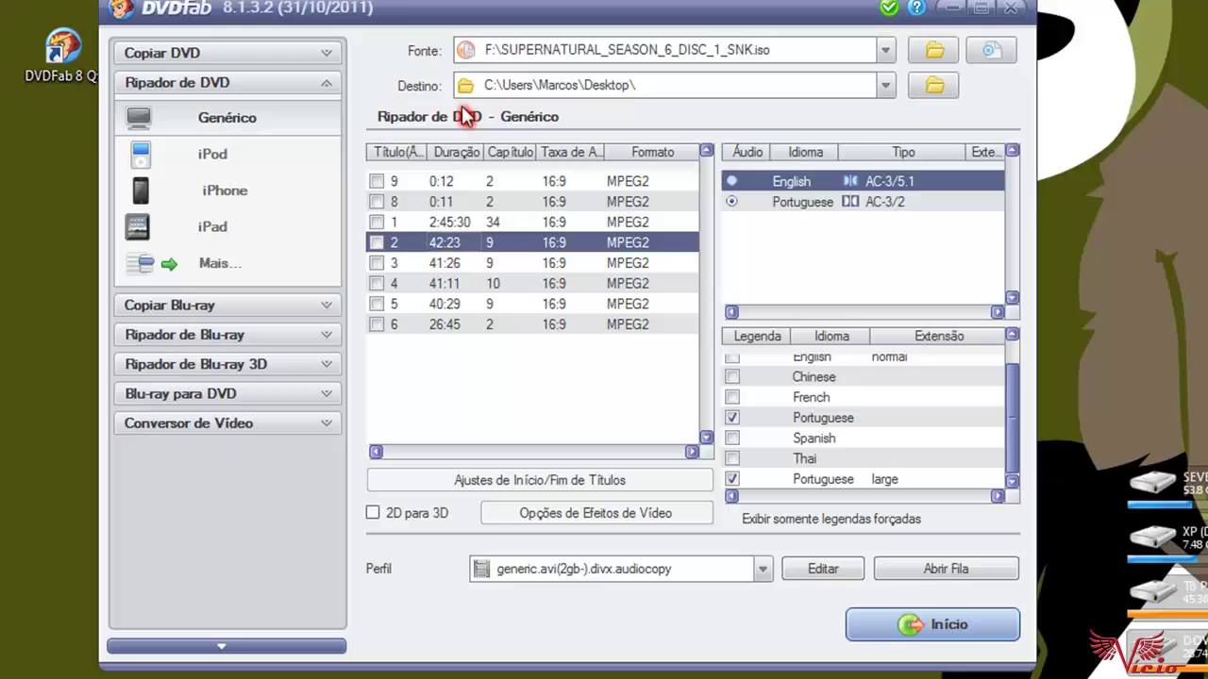
Examine the durations and chapters of titles 2 to 5 to identify the individual episodes
{"action": "left_click", "coordinate": [449, 269]}
{"action": "left_click", "coordinate": [450, 286]}
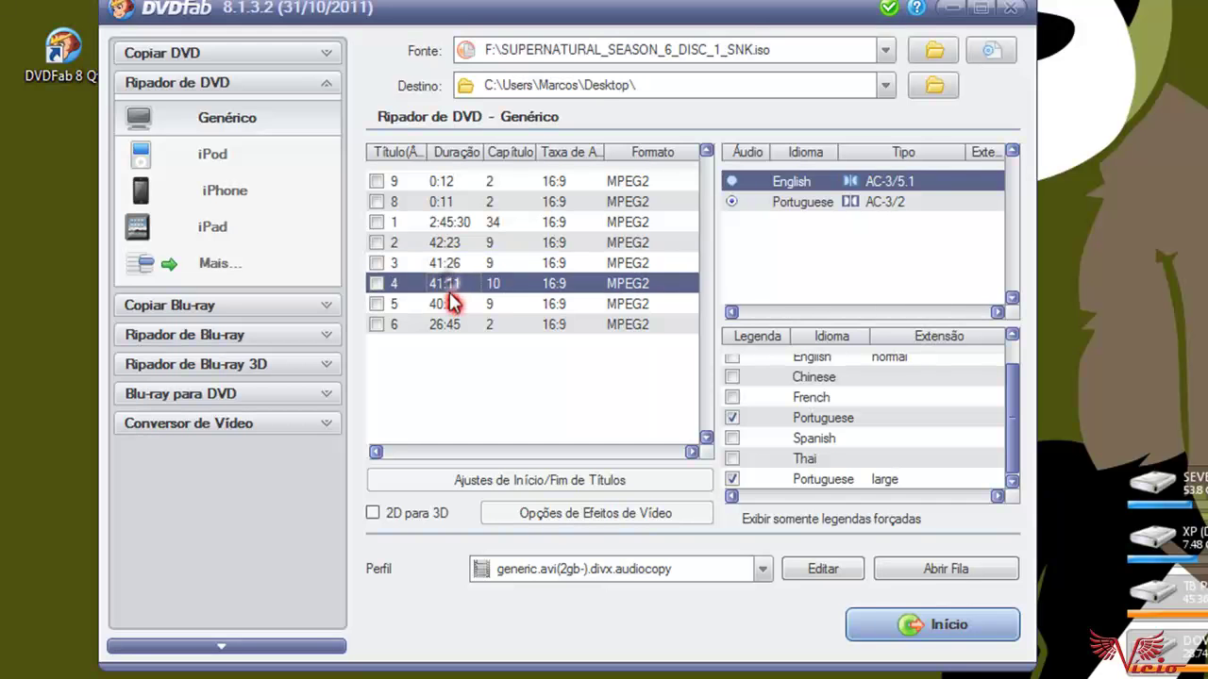
{"action": "left_click", "coordinate": [452, 304]}
{"action": "left_click", "coordinate": [448, 243]}
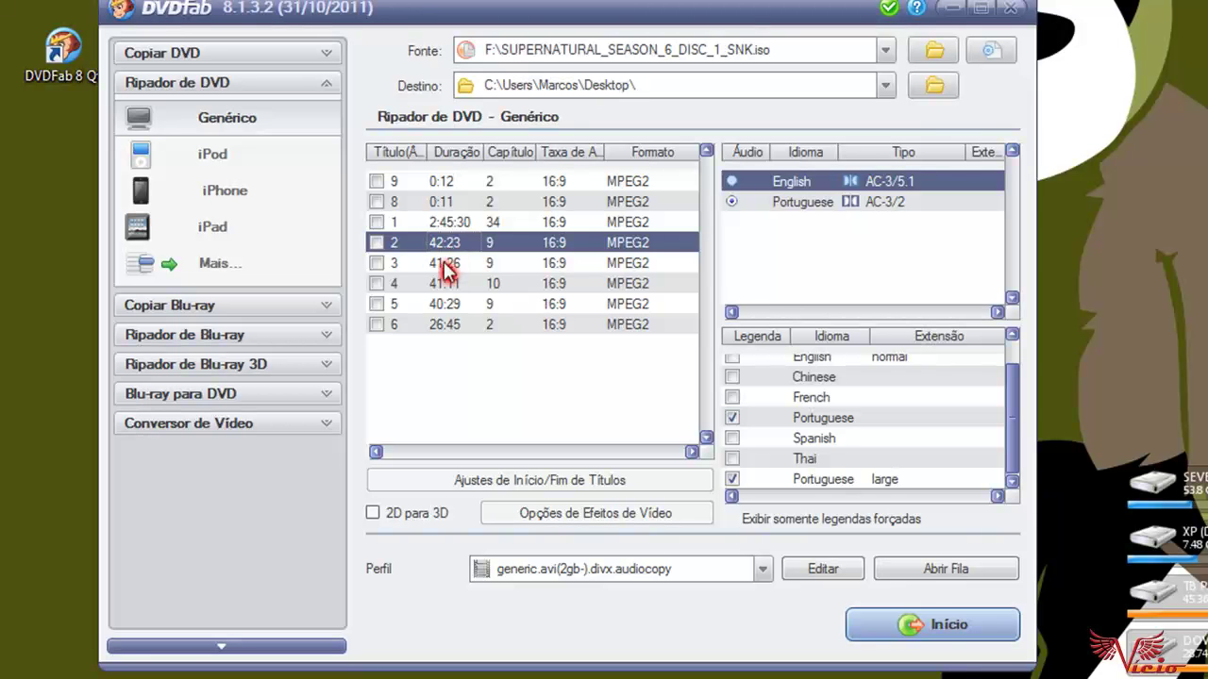
{"action": "left_click", "coordinate": [447, 264]}
{"action": "left_click", "coordinate": [448, 285]}
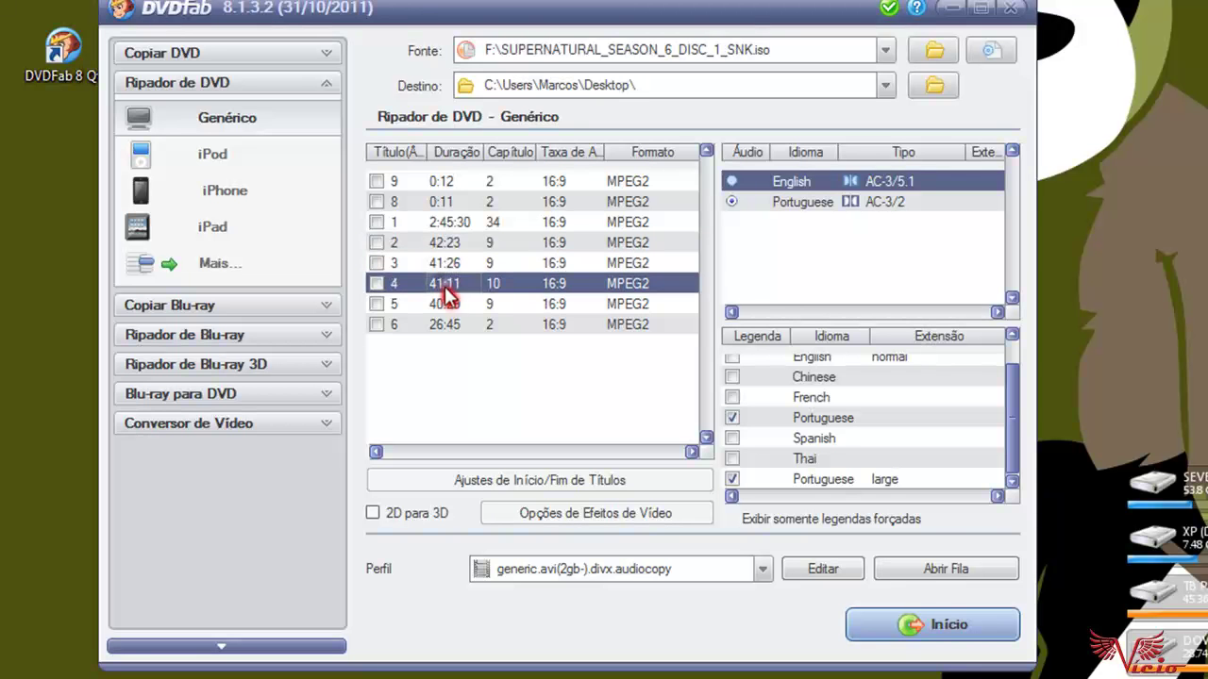
{"action": "left_click", "coordinate": [441, 305]}
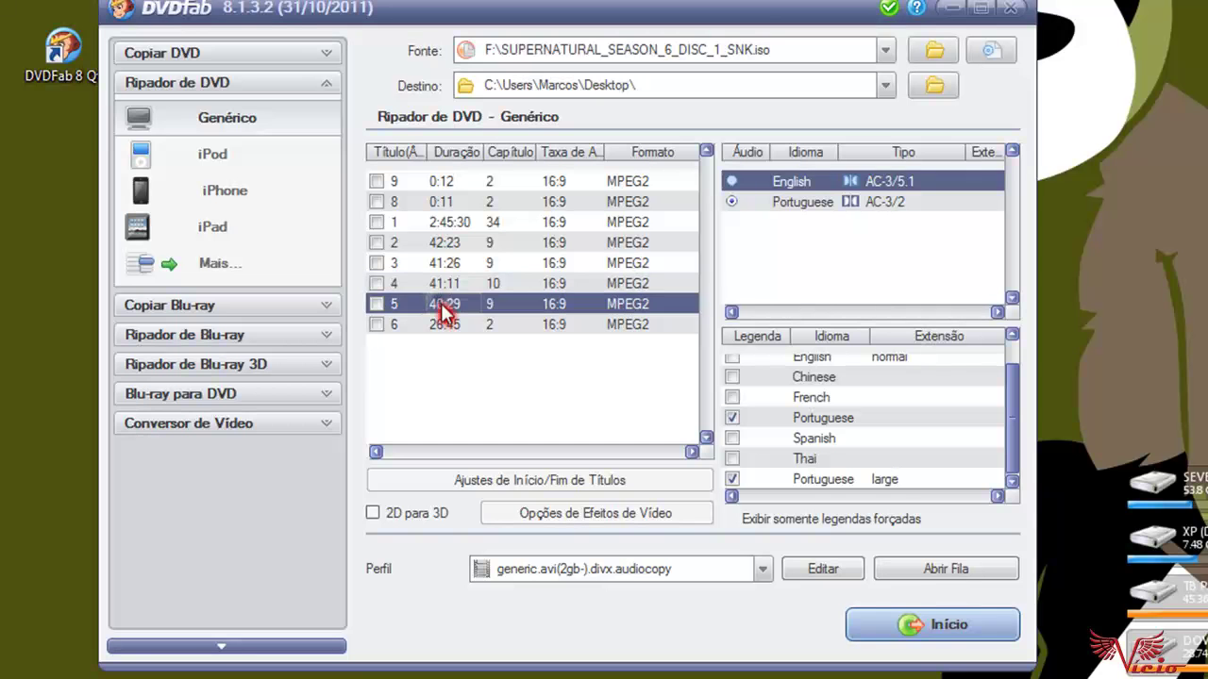
{"action": "left_click", "coordinate": [442, 246]}
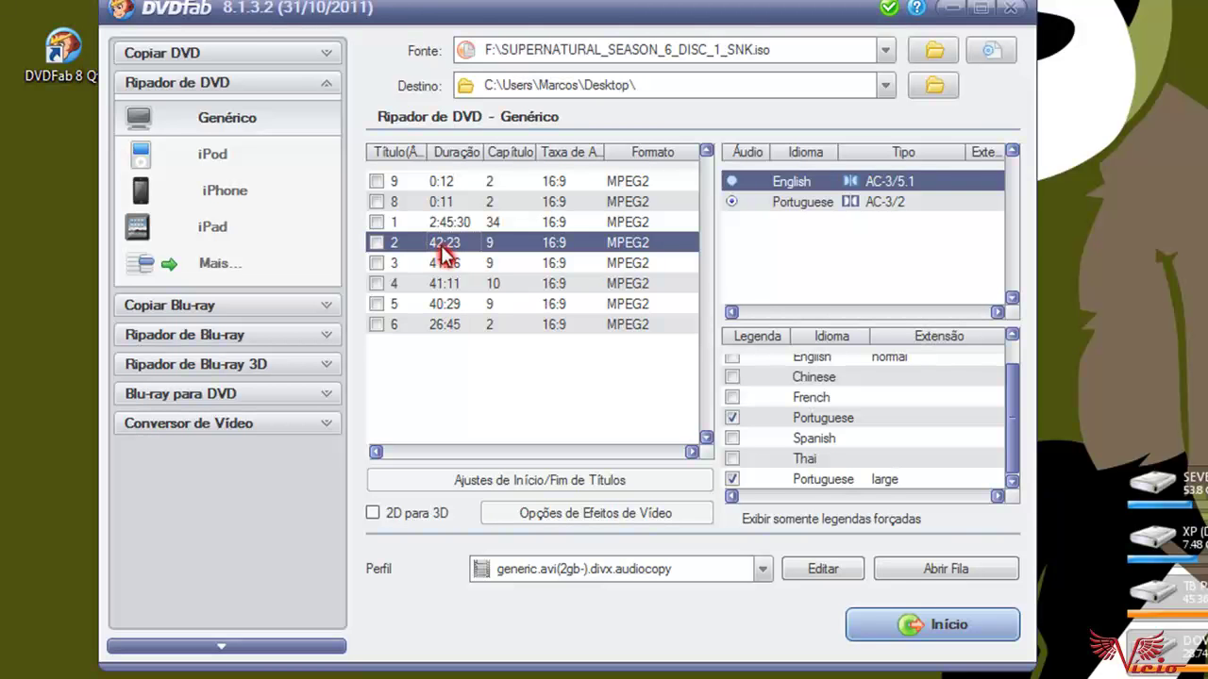
Include titles 2, 3, 4 and 5, the individual episodes, in the rip
{"action": "left_click", "coordinate": [442, 264]}
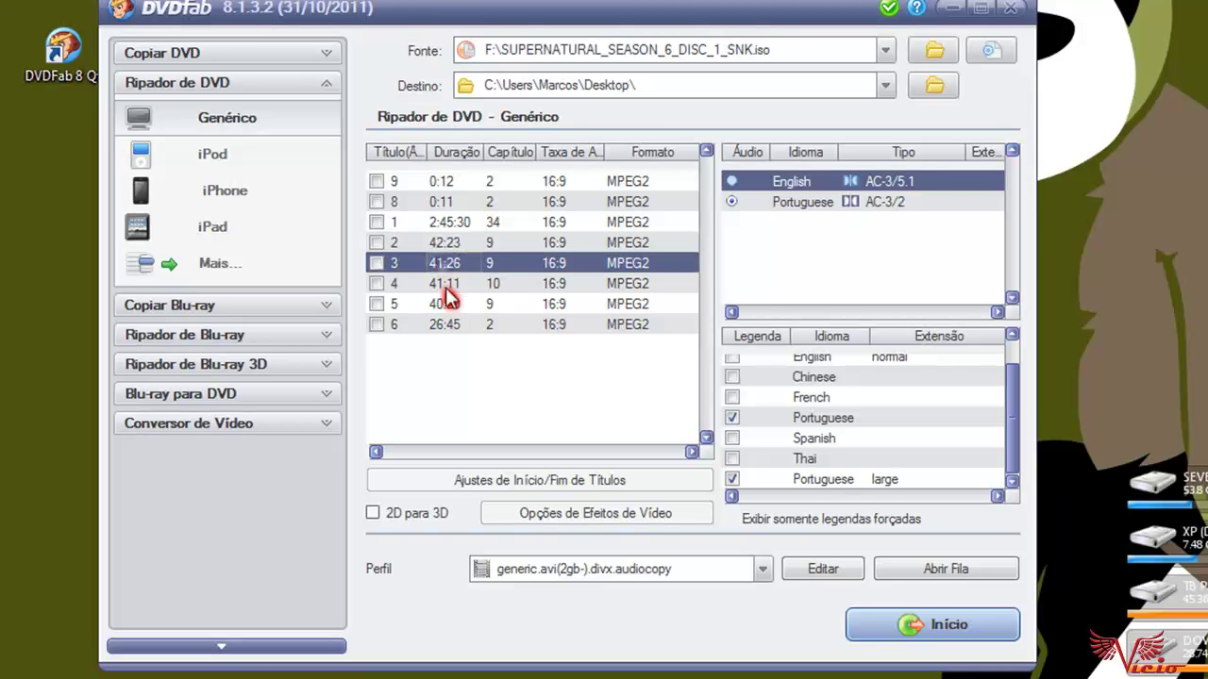
{"action": "left_click", "coordinate": [445, 285]}
{"action": "left_click", "coordinate": [445, 305]}
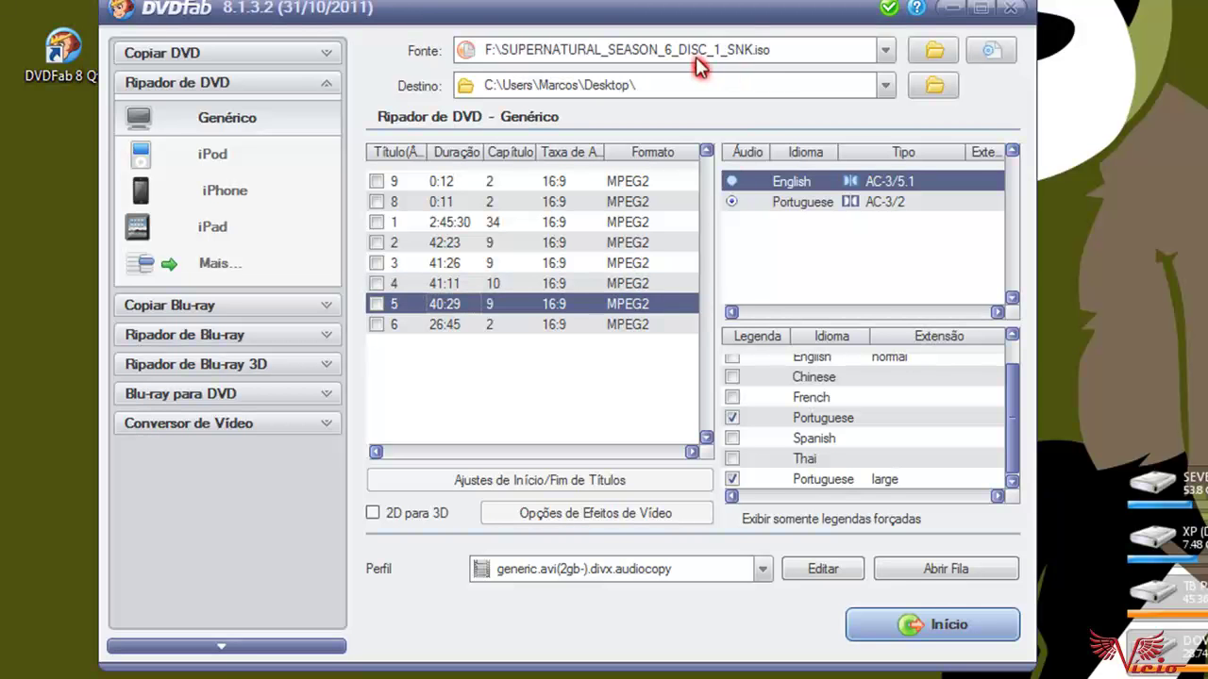
{"action": "left_click", "coordinate": [376, 243]}
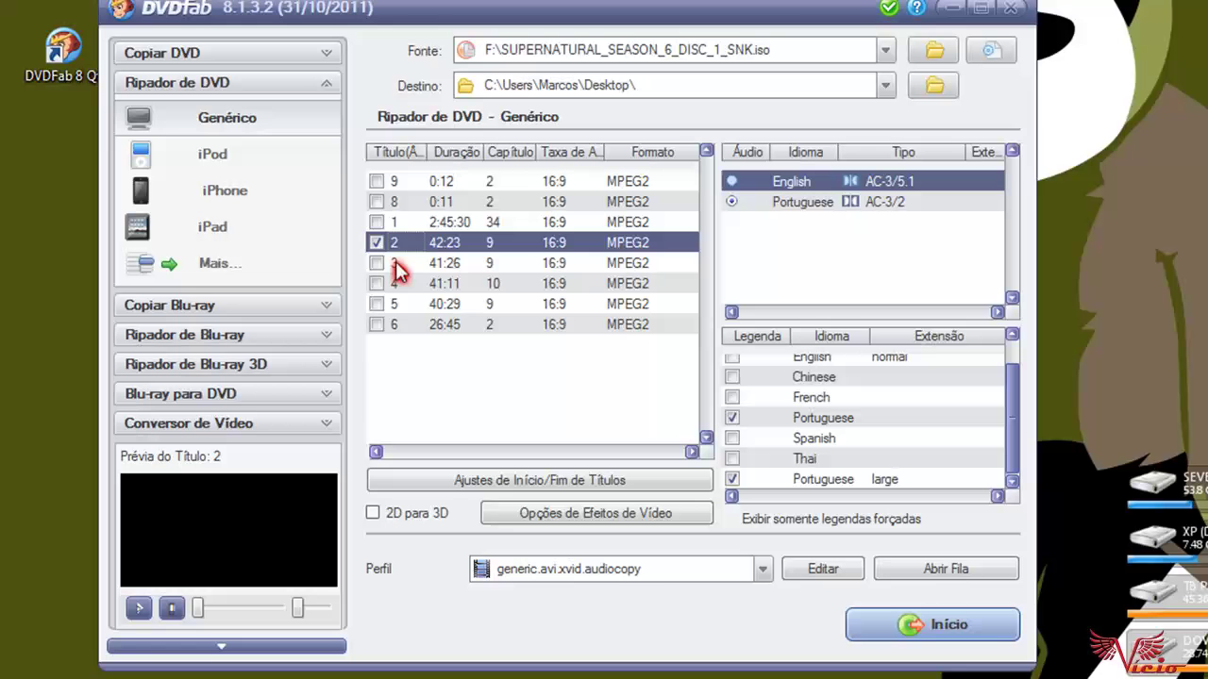
{"action": "left_click", "coordinate": [377, 263]}
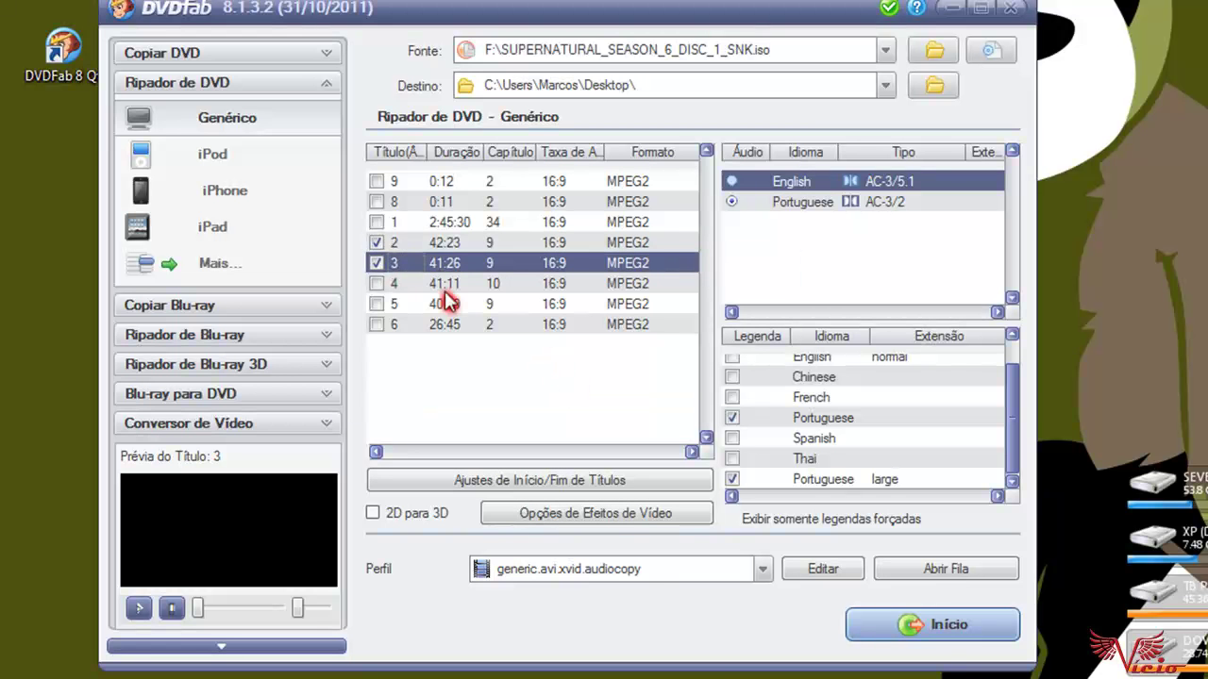
{"action": "left_click", "coordinate": [376, 284]}
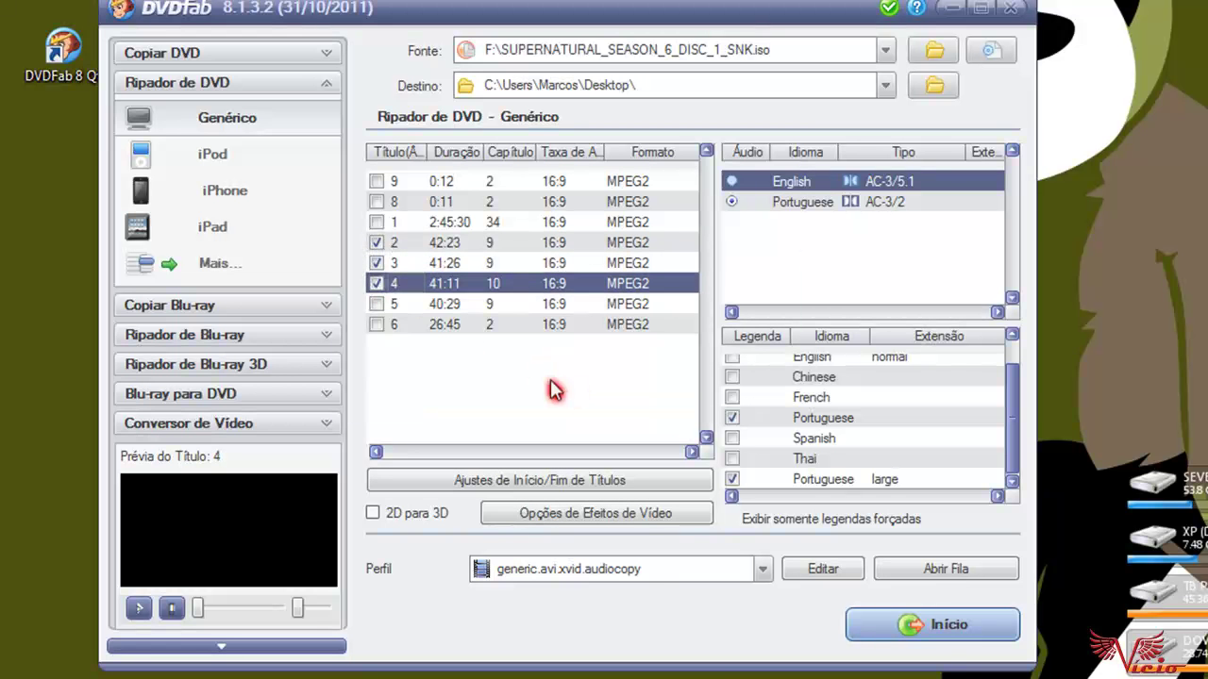
{"action": "left_click", "coordinate": [376, 304]}
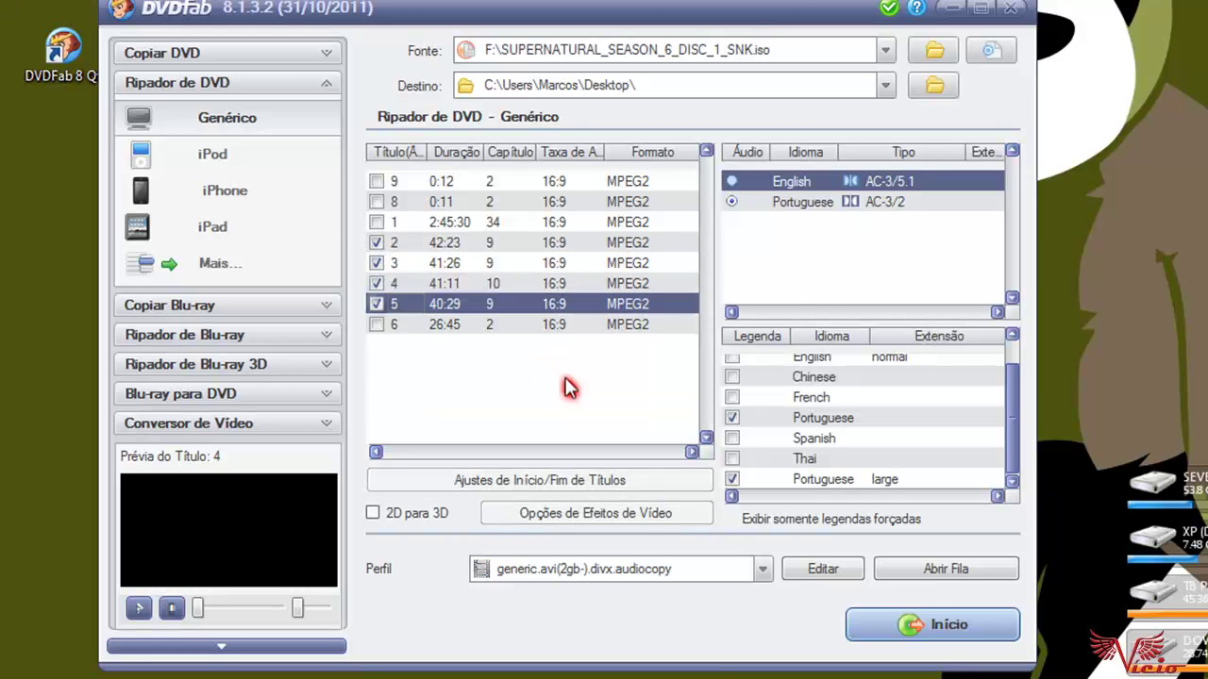
Set the output profile of title 2 to mkv.remux
{"action": "left_click", "coordinate": [437, 244]}
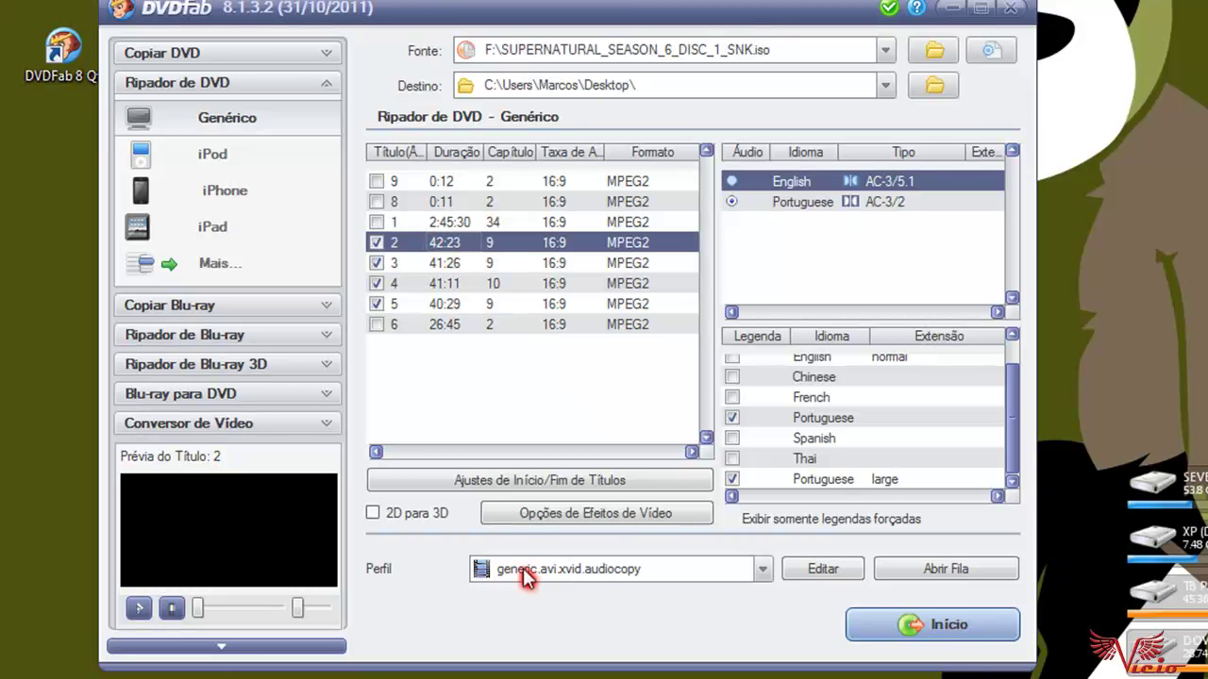
{"action": "left_click", "coordinate": [762, 572]}
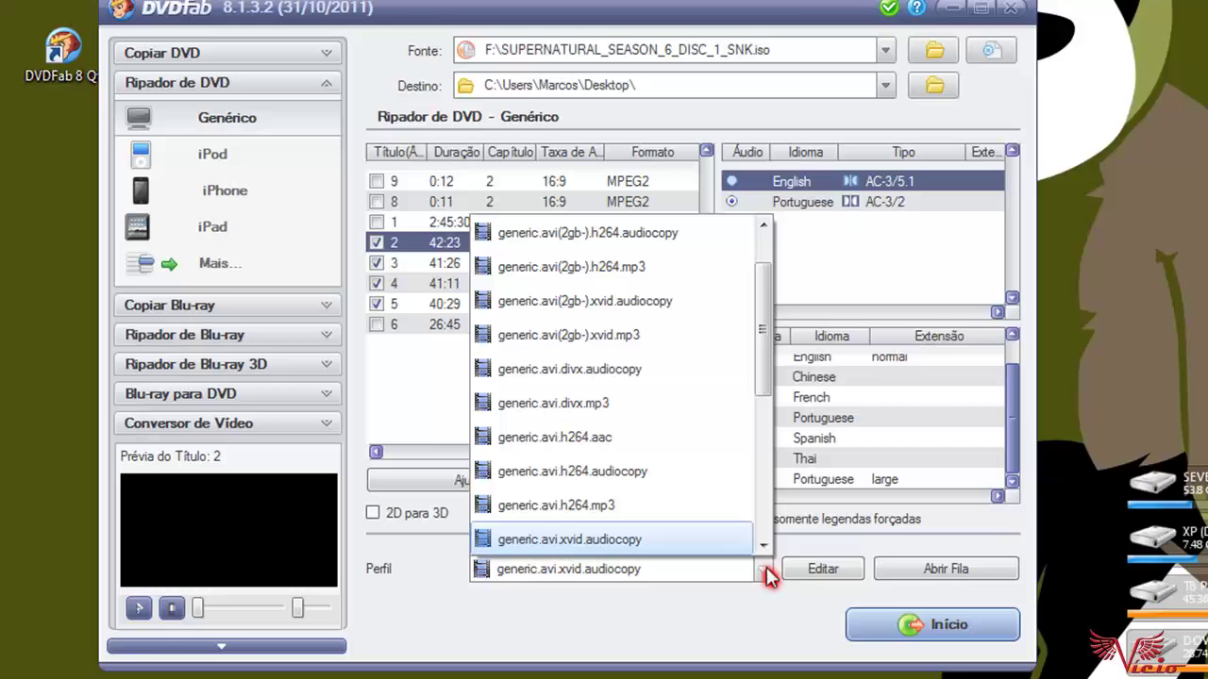
{"action": "left_click_drag", "start_coordinate": [766, 399], "coordinate": [774, 539]}
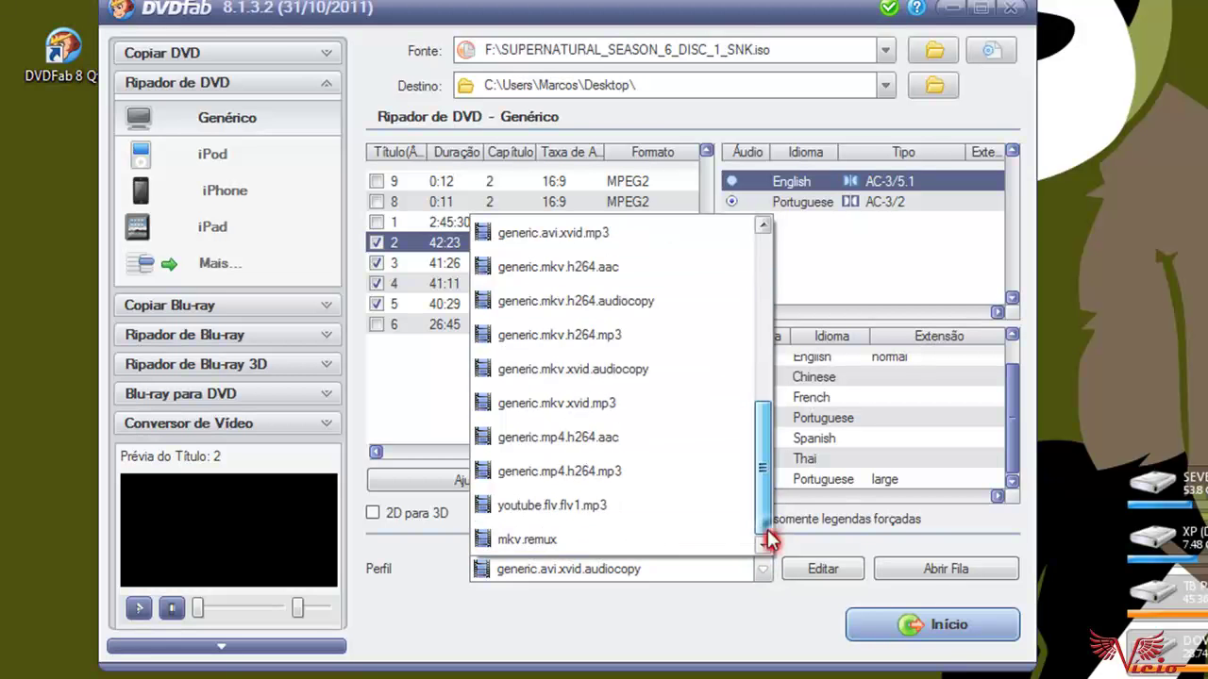
{"action": "left_click", "coordinate": [525, 546]}
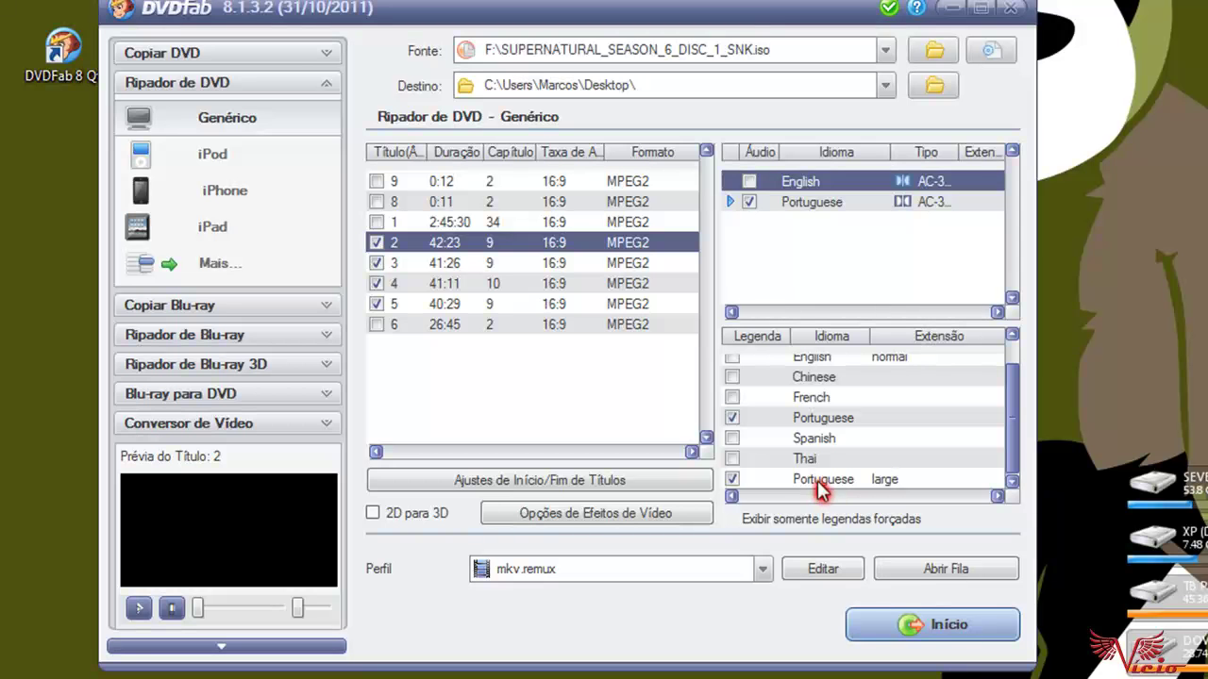
Set the output profile of title 3 to mkv.remux
{"action": "left_click", "coordinate": [421, 269]}
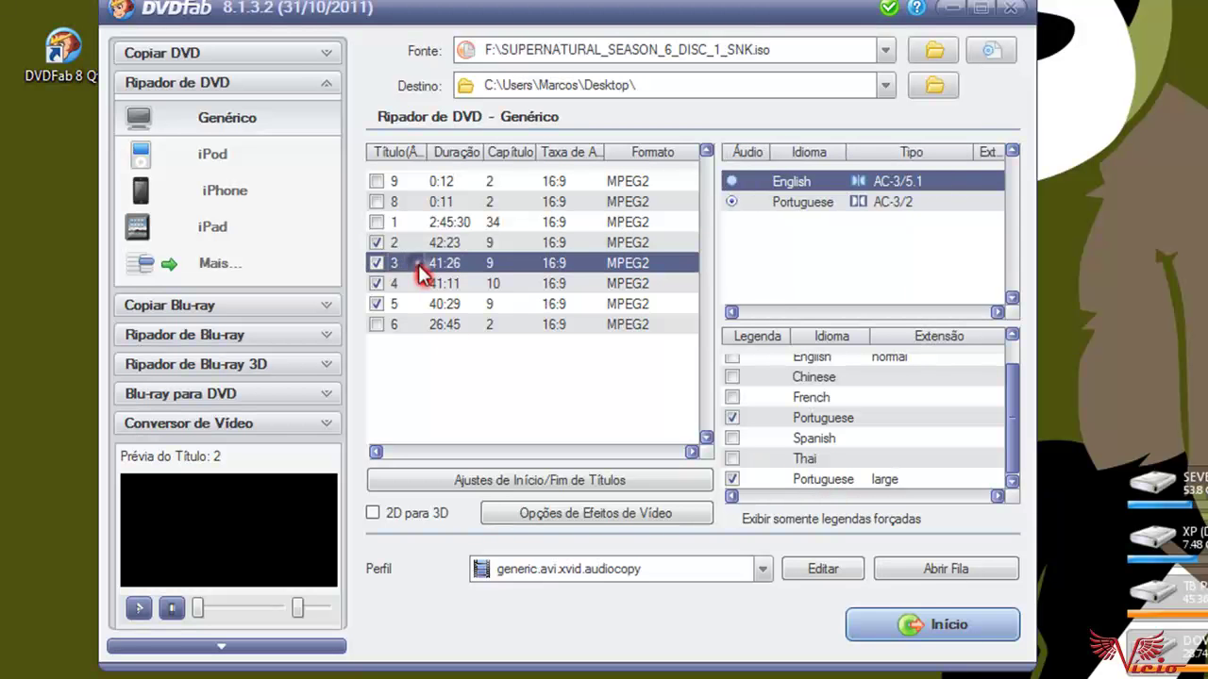
{"action": "left_click", "coordinate": [763, 569]}
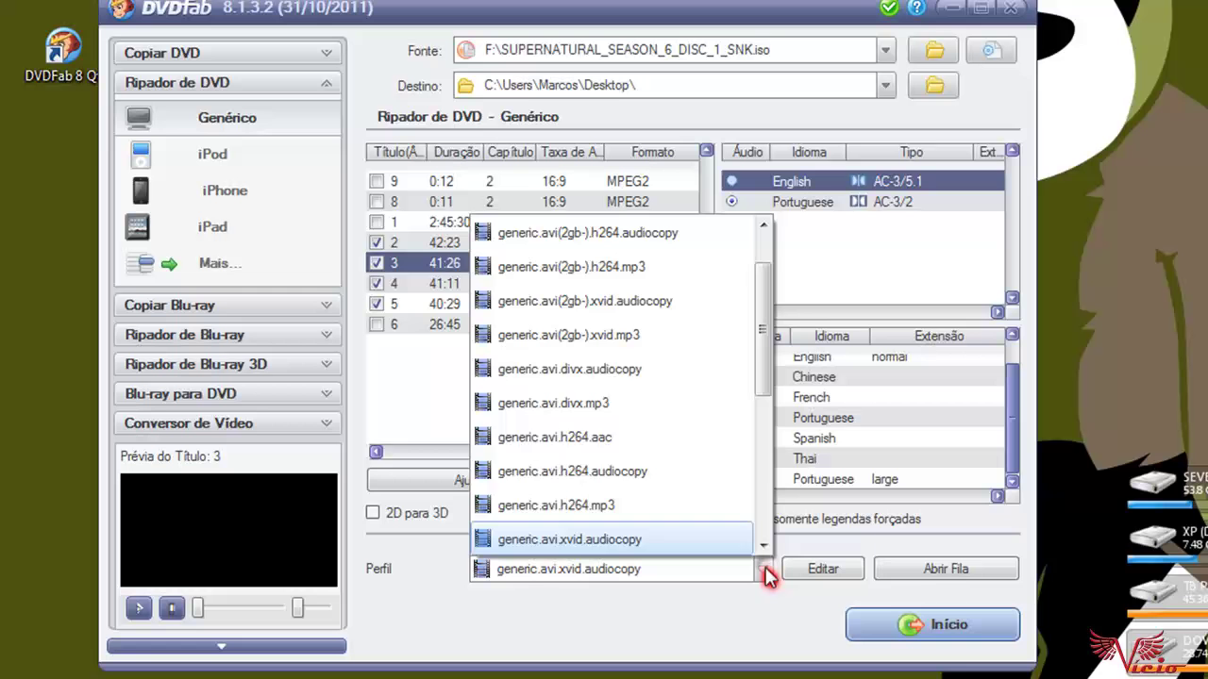
{"action": "left_click_drag", "start_coordinate": [769, 382], "coordinate": [763, 539]}
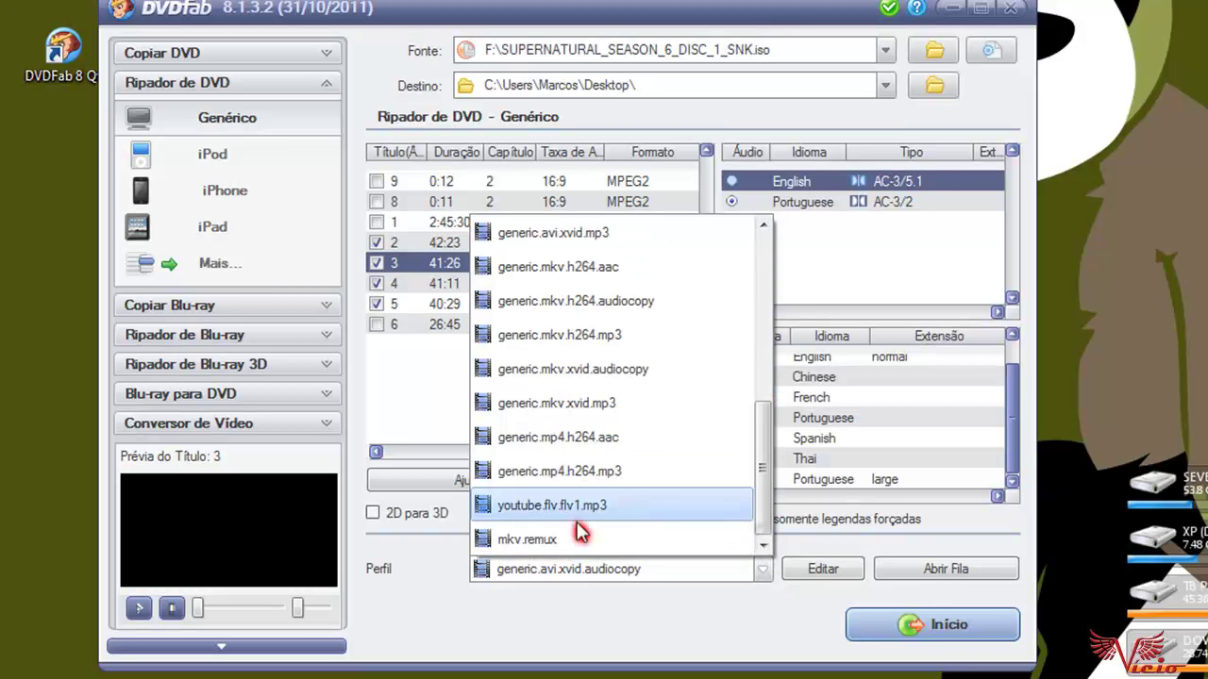
{"action": "left_click", "coordinate": [556, 542]}
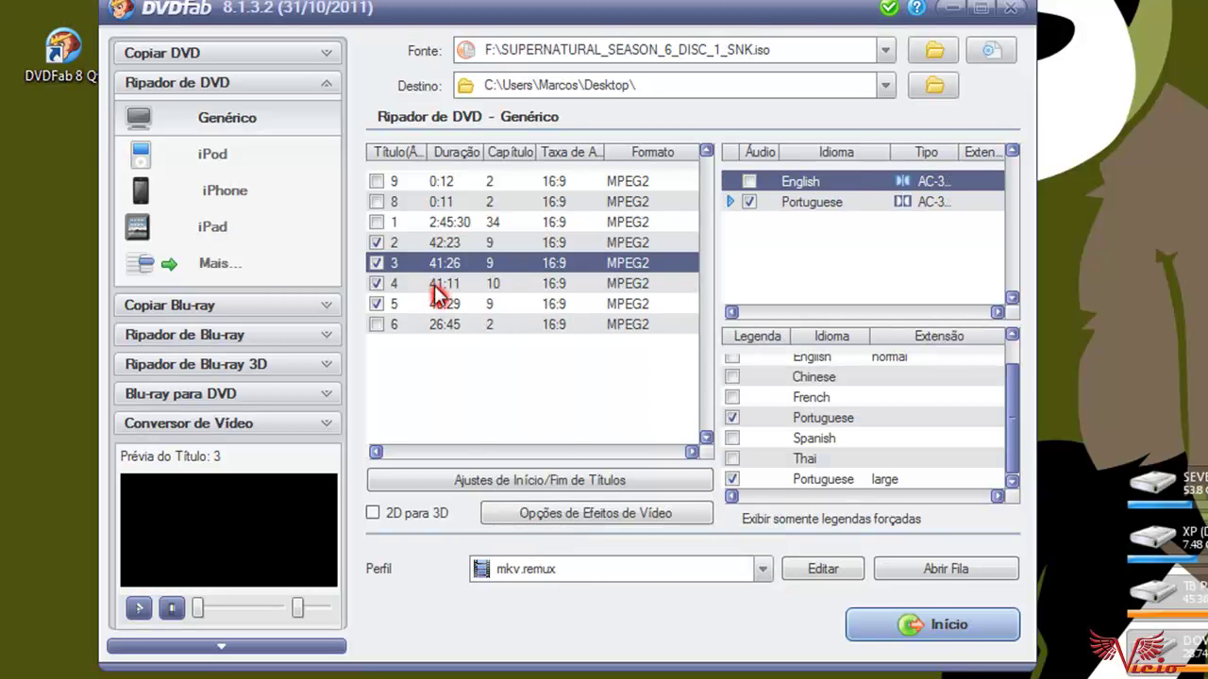
Set the output profile of title 4 to mkv.remux
{"action": "left_click", "coordinate": [434, 285]}
{"action": "left_click", "coordinate": [764, 570]}
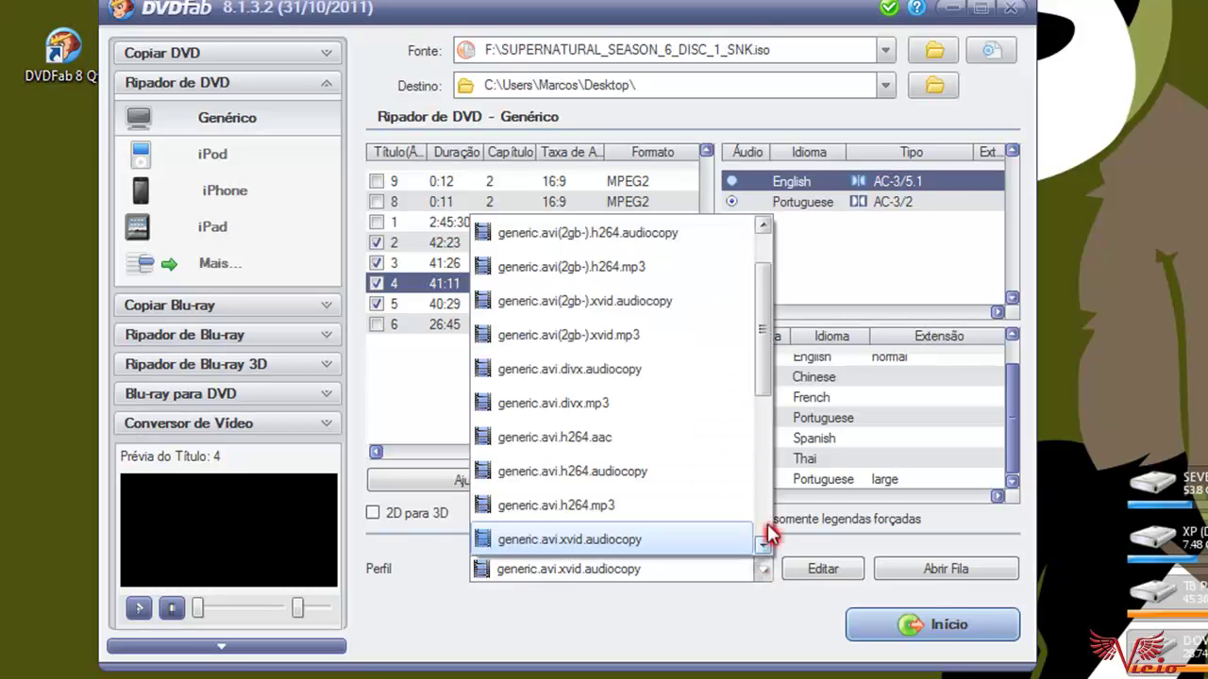
{"action": "left_click_drag", "start_coordinate": [768, 383], "coordinate": [768, 458]}
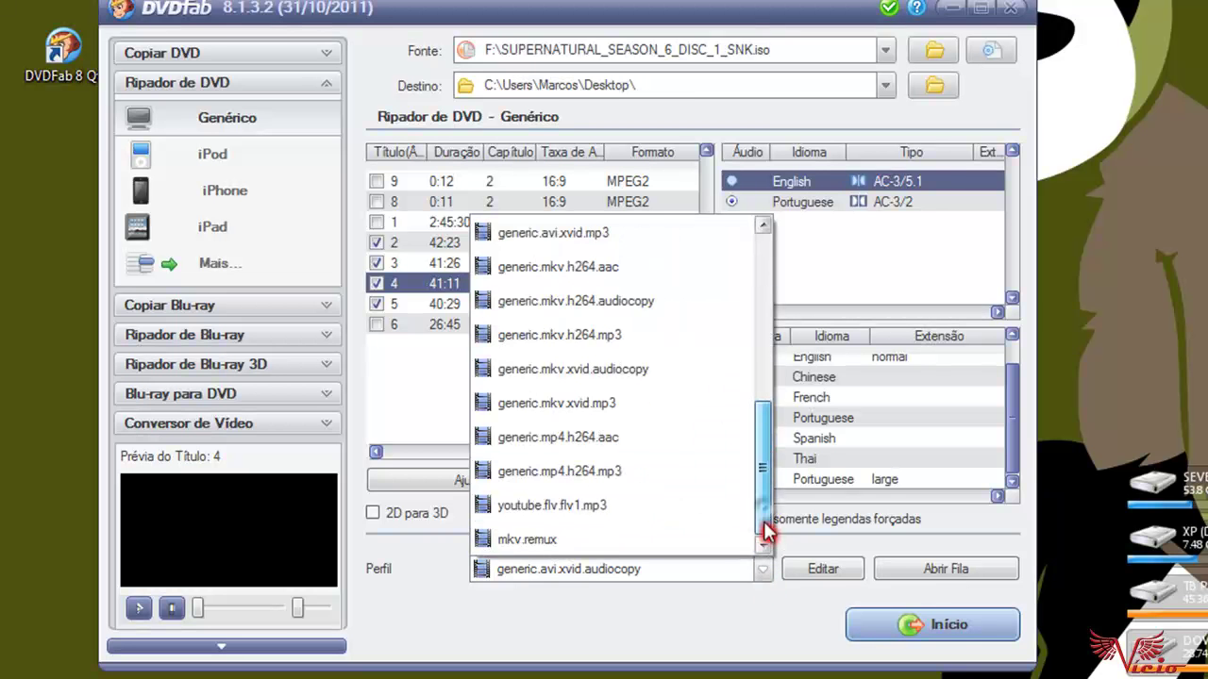
{"action": "left_click", "coordinate": [595, 543]}
Set the output profile of title 5 to mkv.remux
{"action": "left_click", "coordinate": [434, 304]}
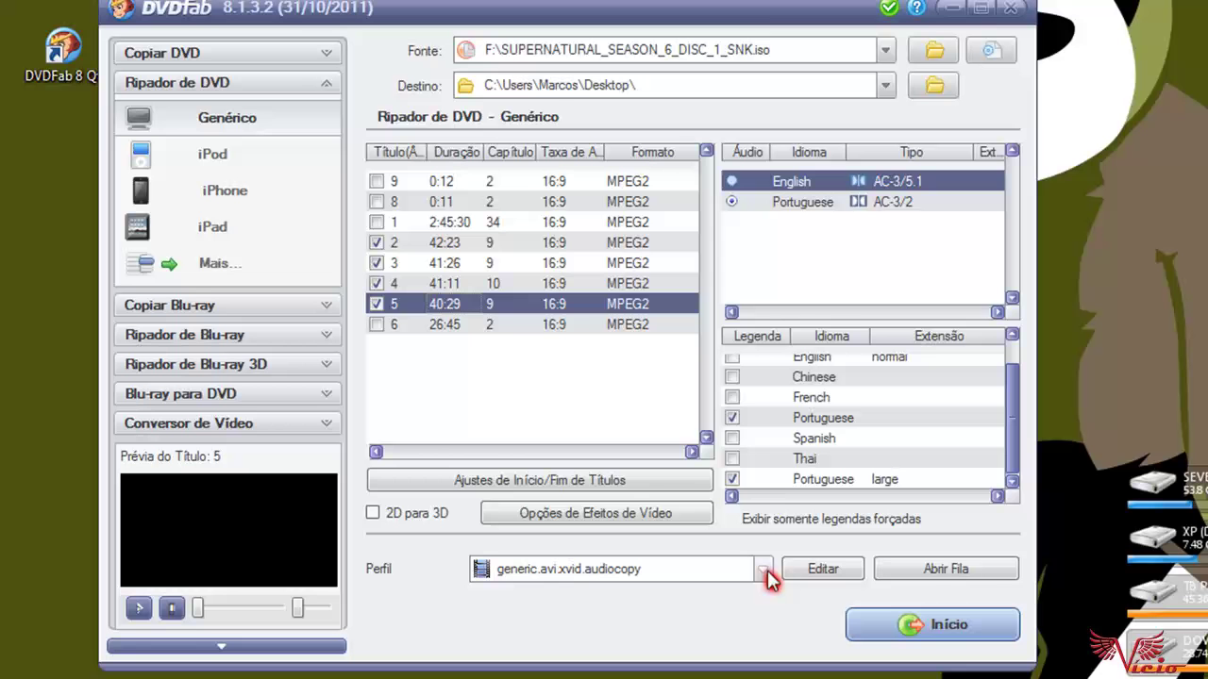
{"action": "left_click", "coordinate": [770, 572]}
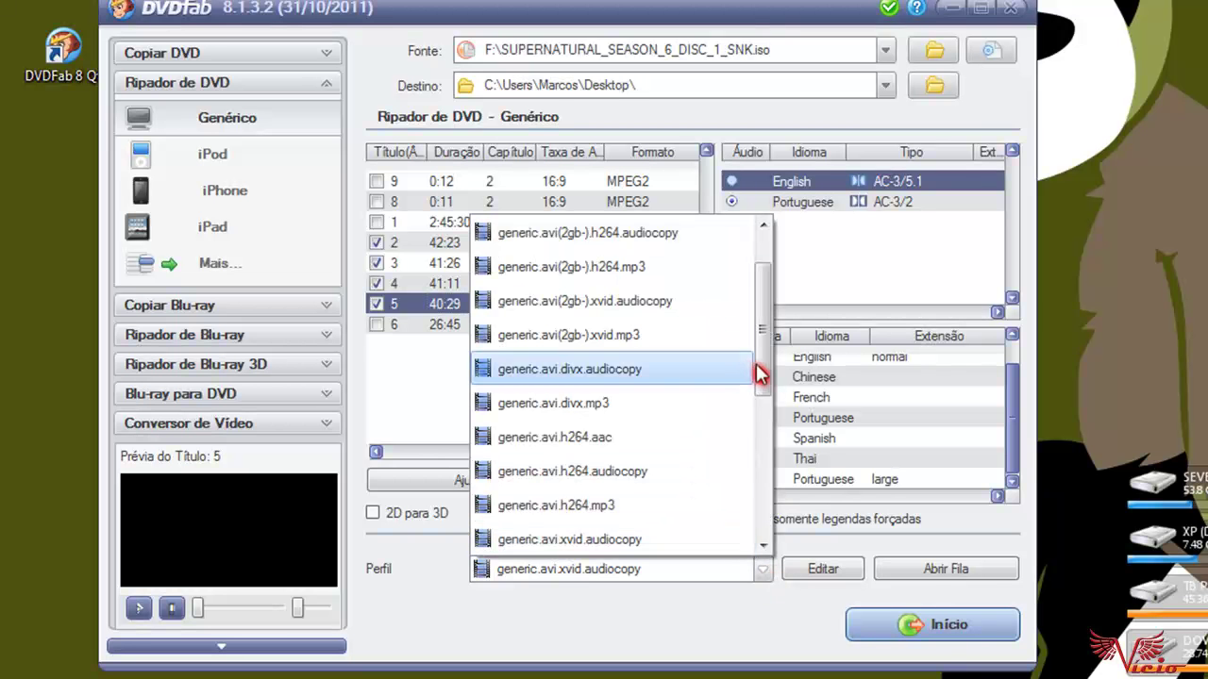
{"action": "left_click_drag", "start_coordinate": [762, 375], "coordinate": [765, 553]}
{"action": "left_click", "coordinate": [572, 538]}
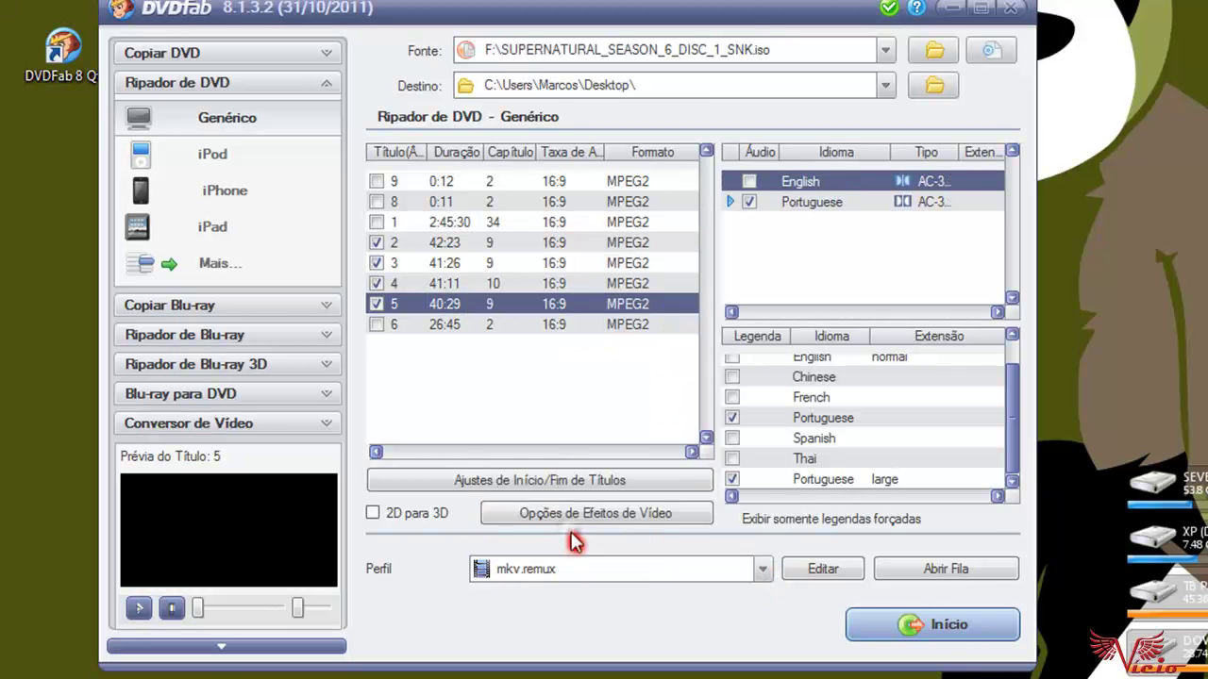
Name the output file of title 2 S06E01 in its conversion options and copy that name for reuse
{"action": "left_click", "coordinate": [438, 283]}
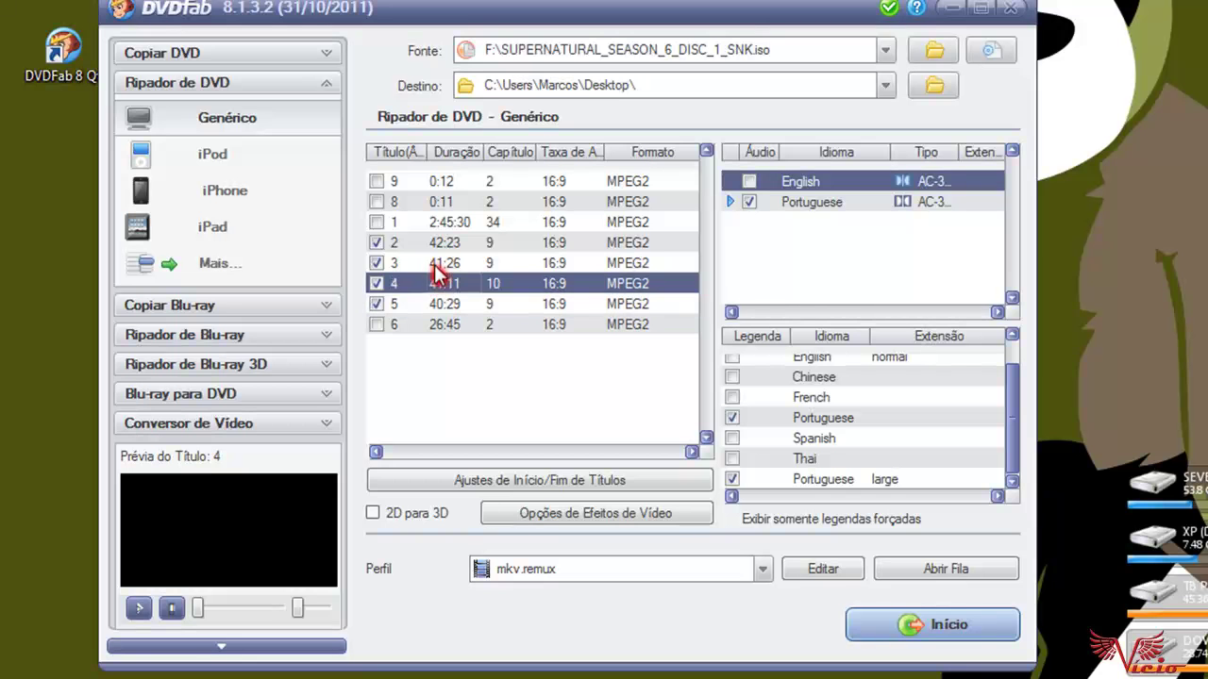
{"action": "left_click", "coordinate": [437, 263]}
{"action": "left_click", "coordinate": [434, 244]}
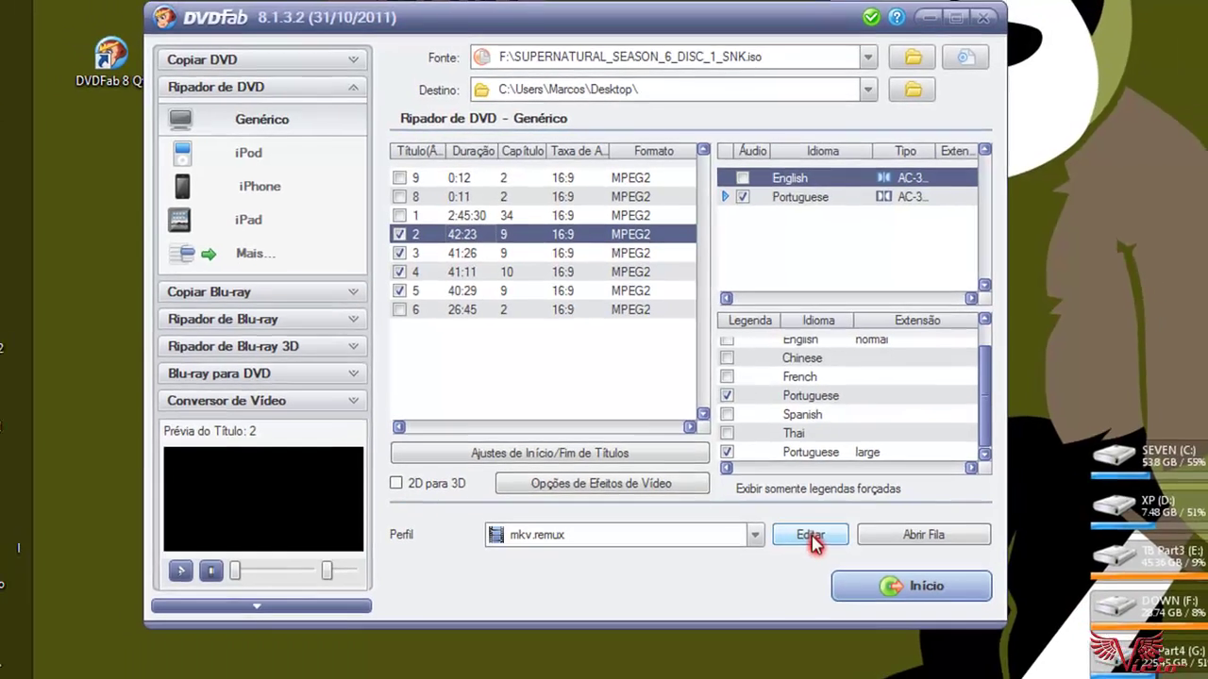
{"action": "left_click", "coordinate": [810, 535]}
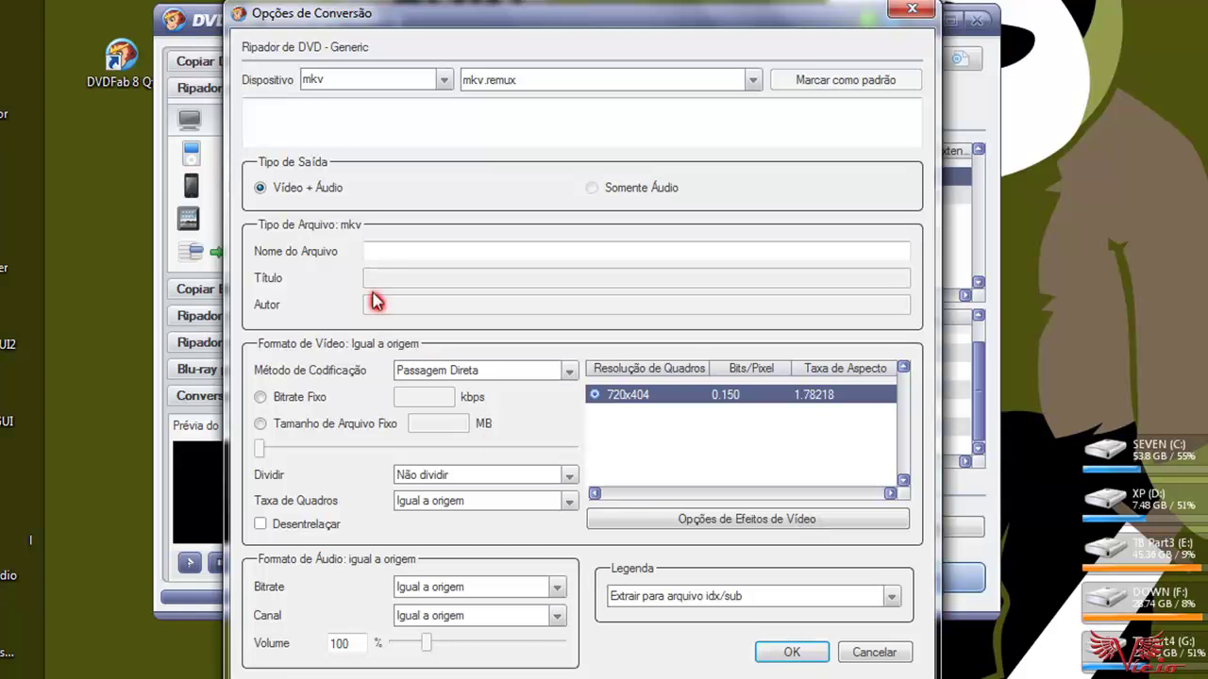
{"action": "left_click", "coordinate": [369, 251]}
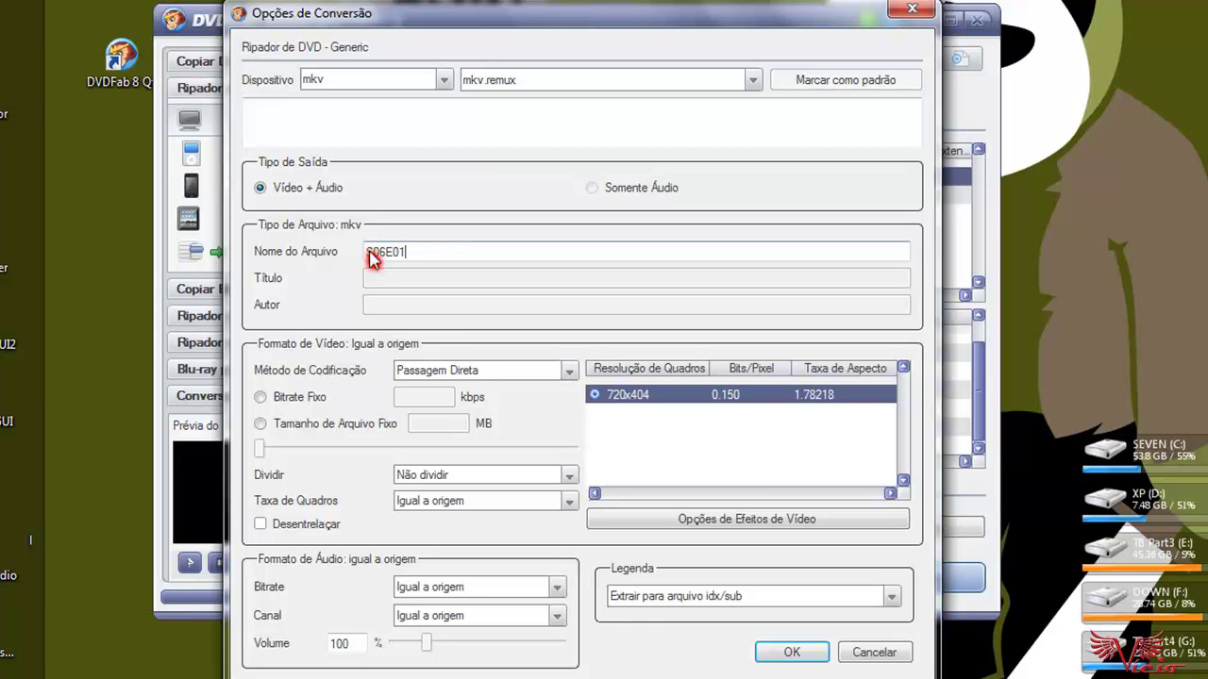
{"action": "double_click", "coordinate": [397, 255]}
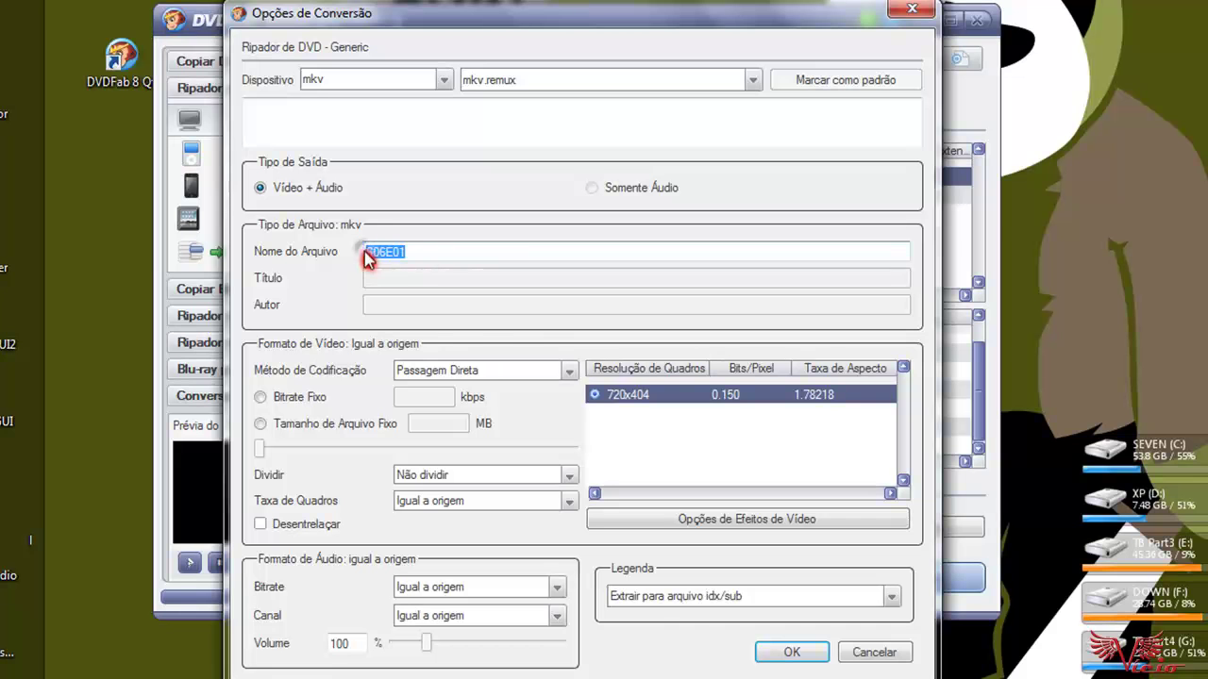
{"action": "right_click", "coordinate": [377, 257]}
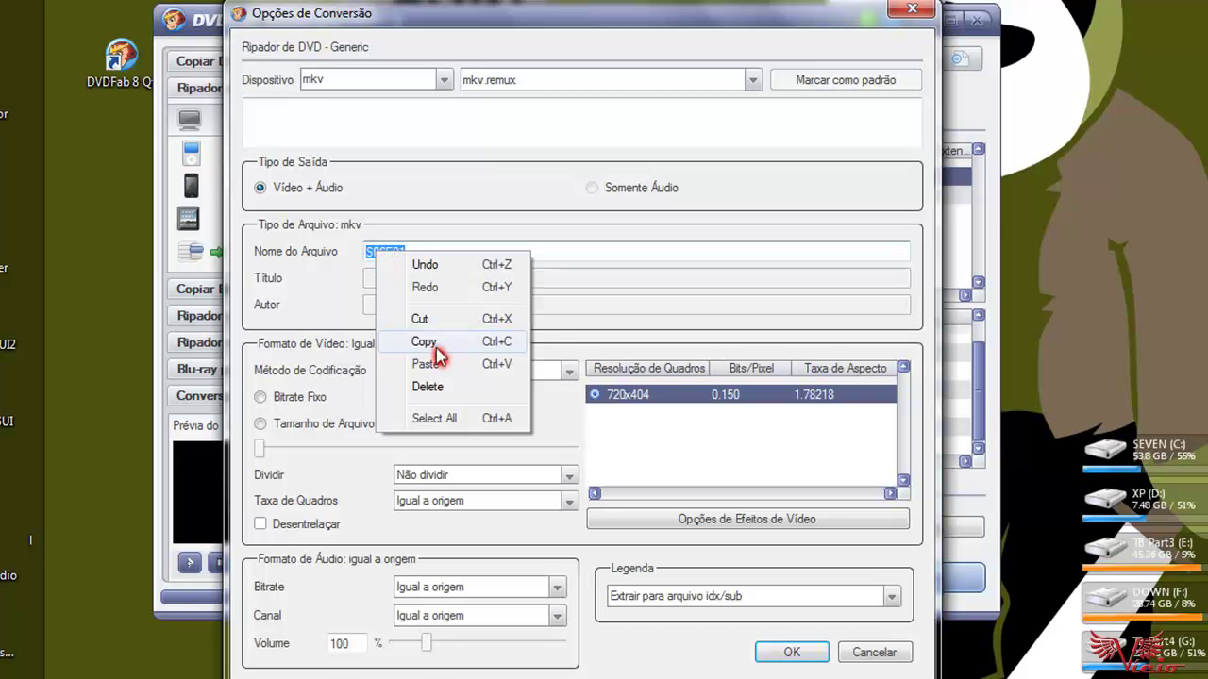
{"action": "left_click", "coordinate": [424, 341]}
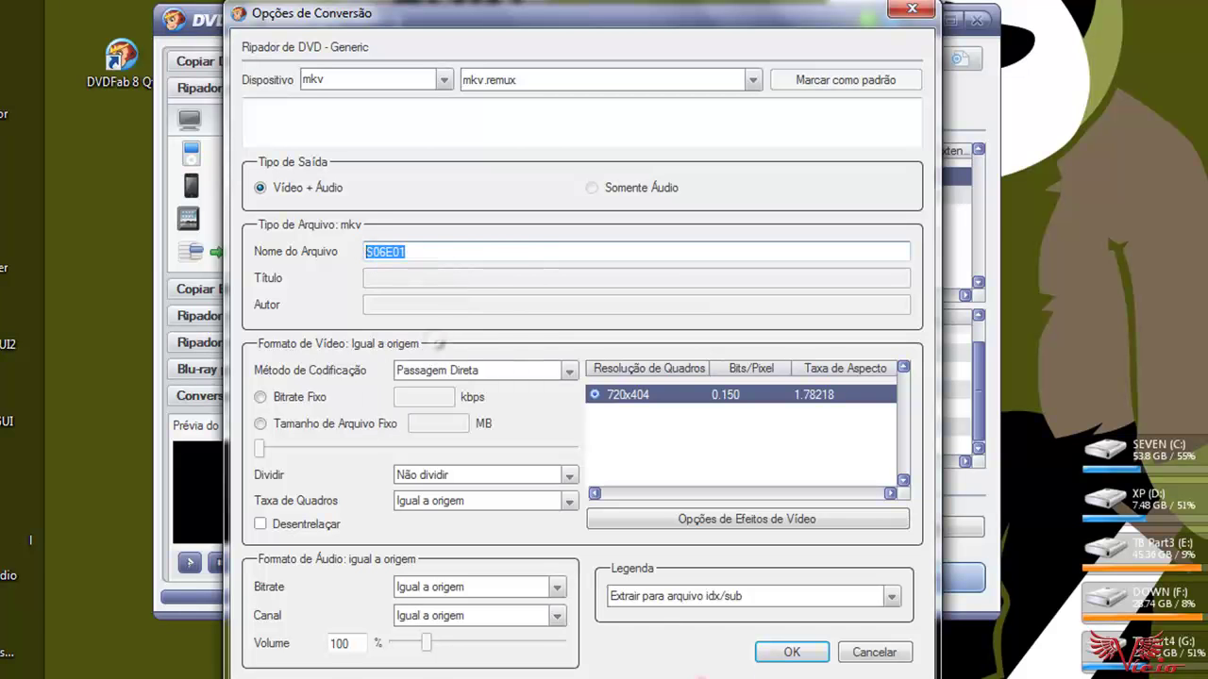
{"action": "left_click", "coordinate": [789, 652]}
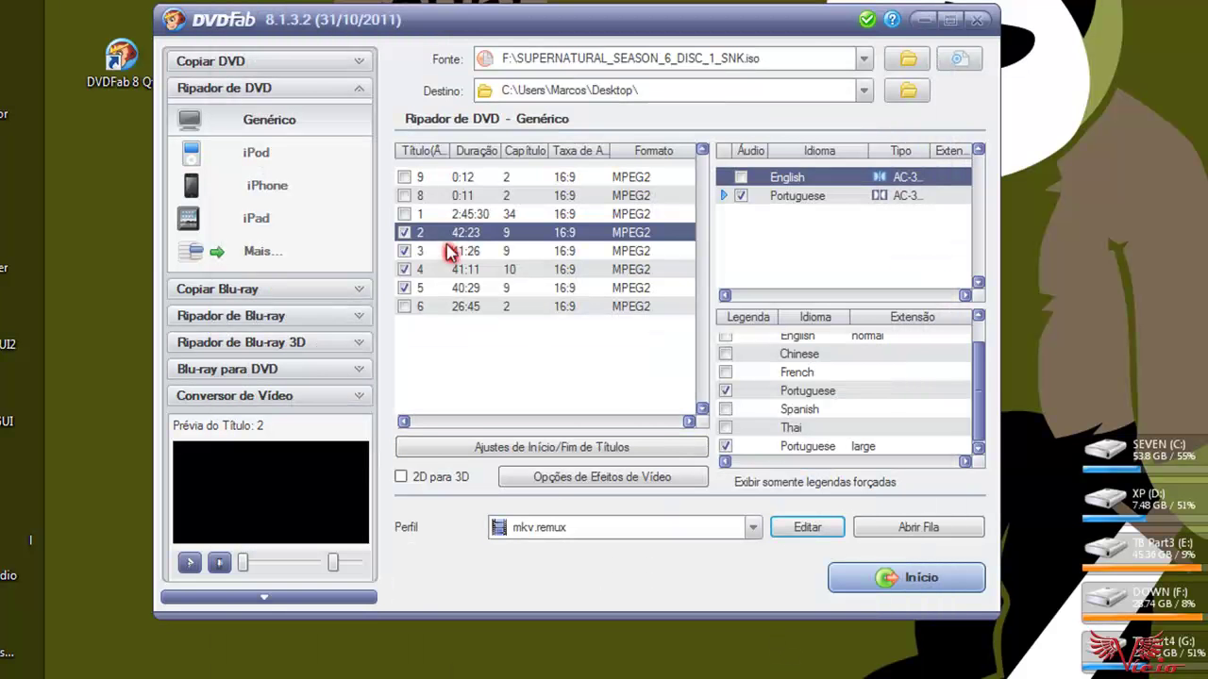
Paste the copied file name into the conversion options of title 3 and change it to S06E02
{"action": "left_click", "coordinate": [405, 251]}
{"action": "left_click", "coordinate": [800, 529]}
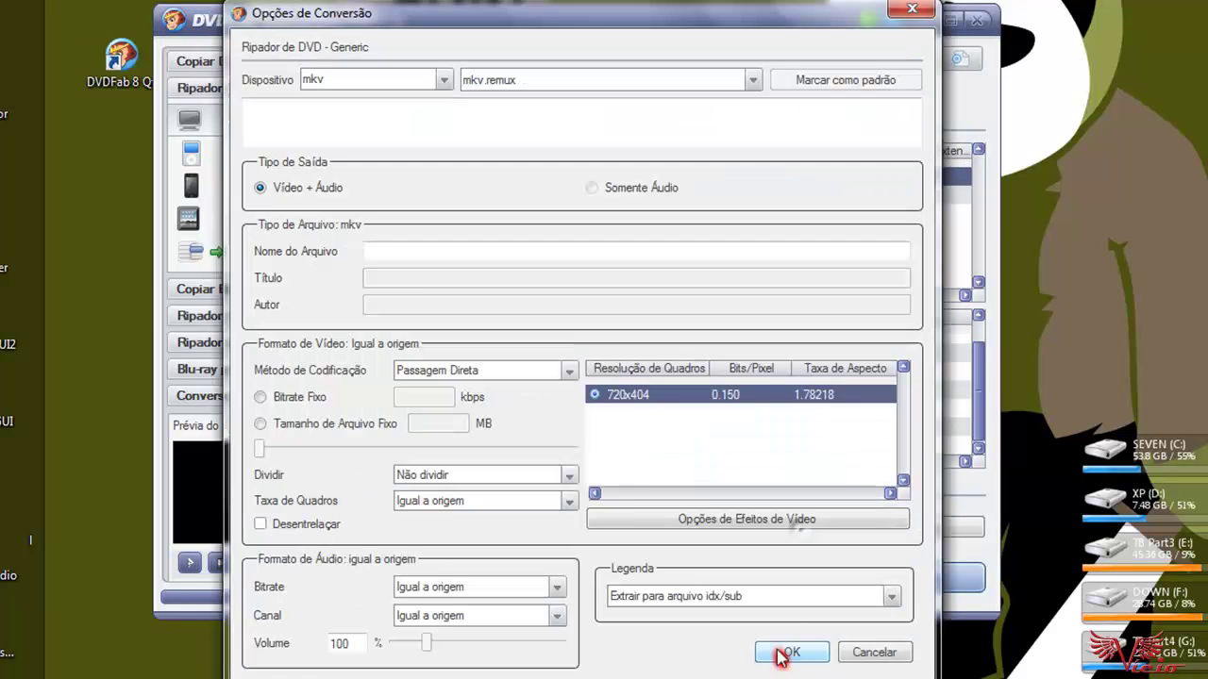
{"action": "right_click", "coordinate": [384, 256]}
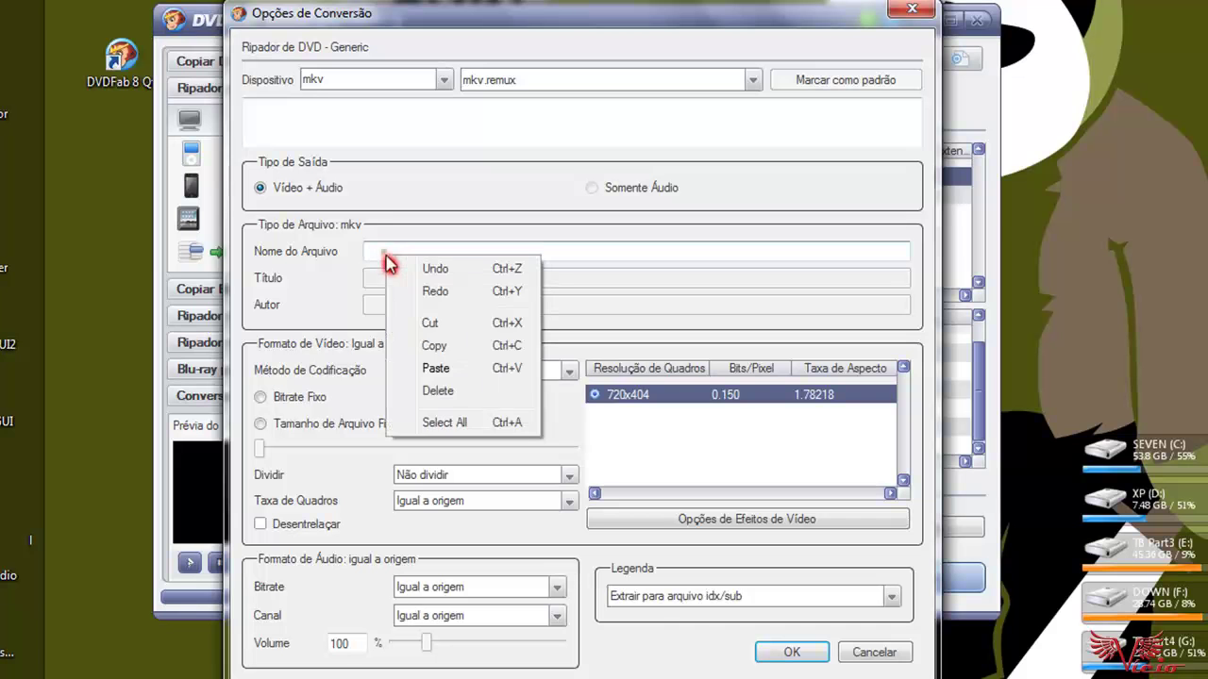
{"action": "left_click", "coordinate": [441, 371]}
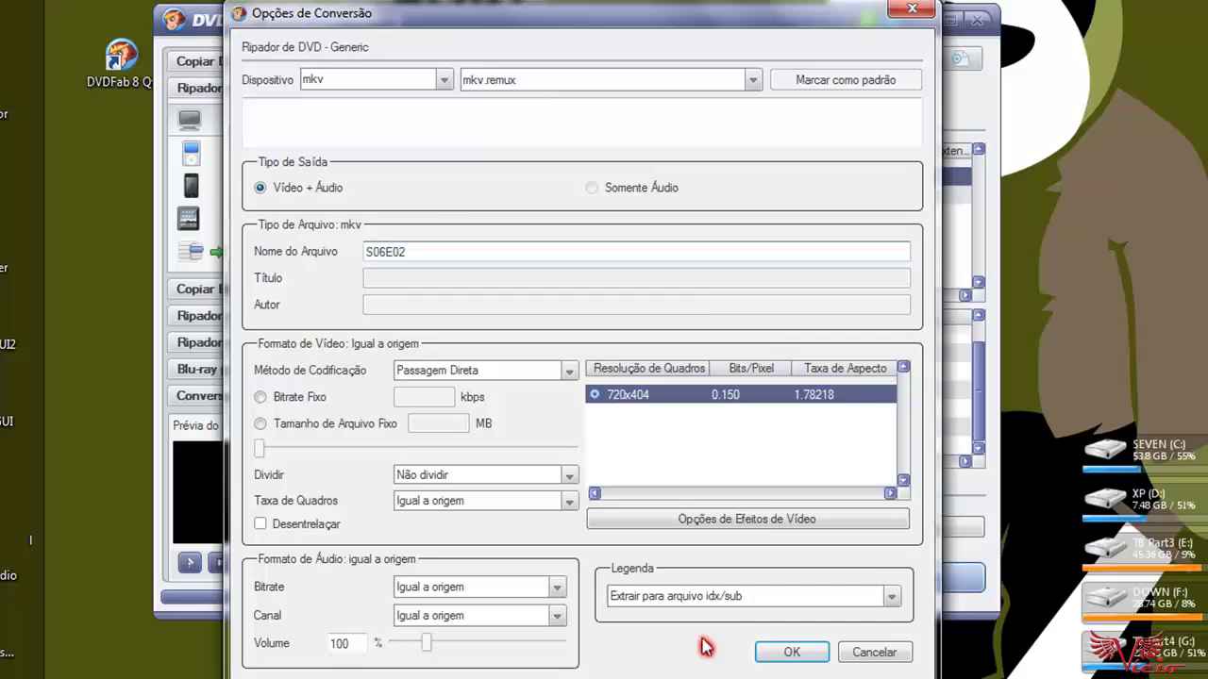
{"action": "left_click", "coordinate": [791, 652]}
Name the output file of title 4 S06E03 in its conversion options
{"action": "left_click", "coordinate": [462, 270]}
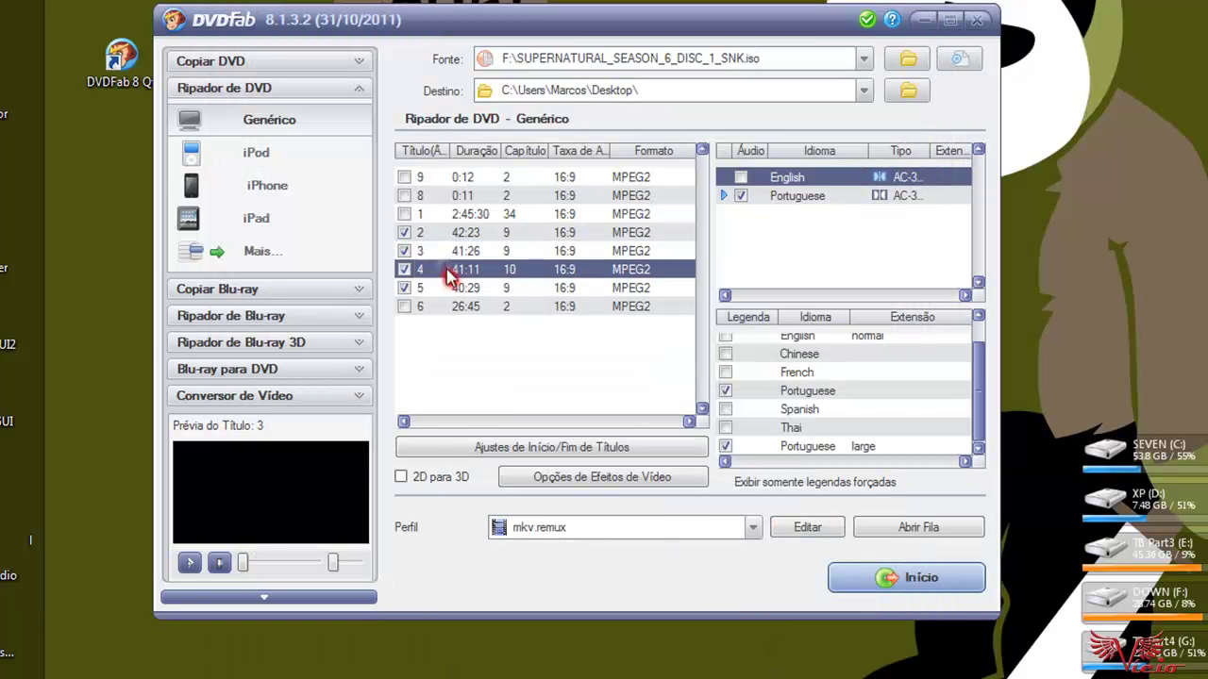
{"action": "left_click", "coordinate": [804, 528]}
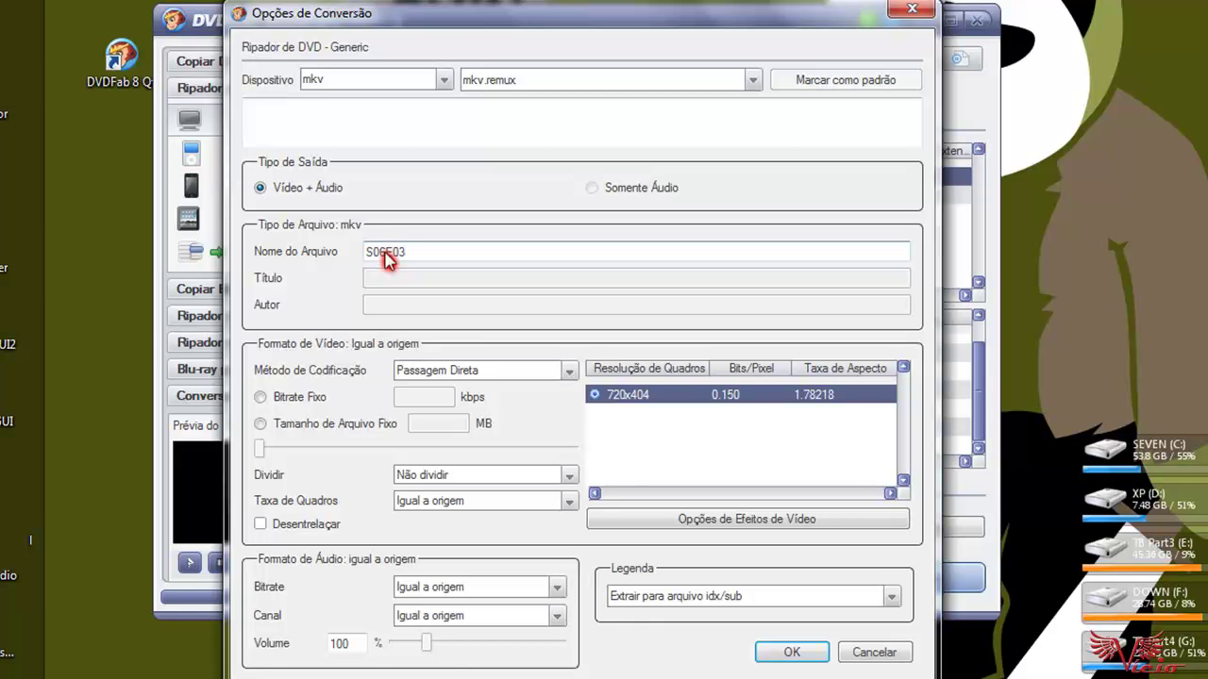
{"action": "left_click", "coordinate": [791, 652]}
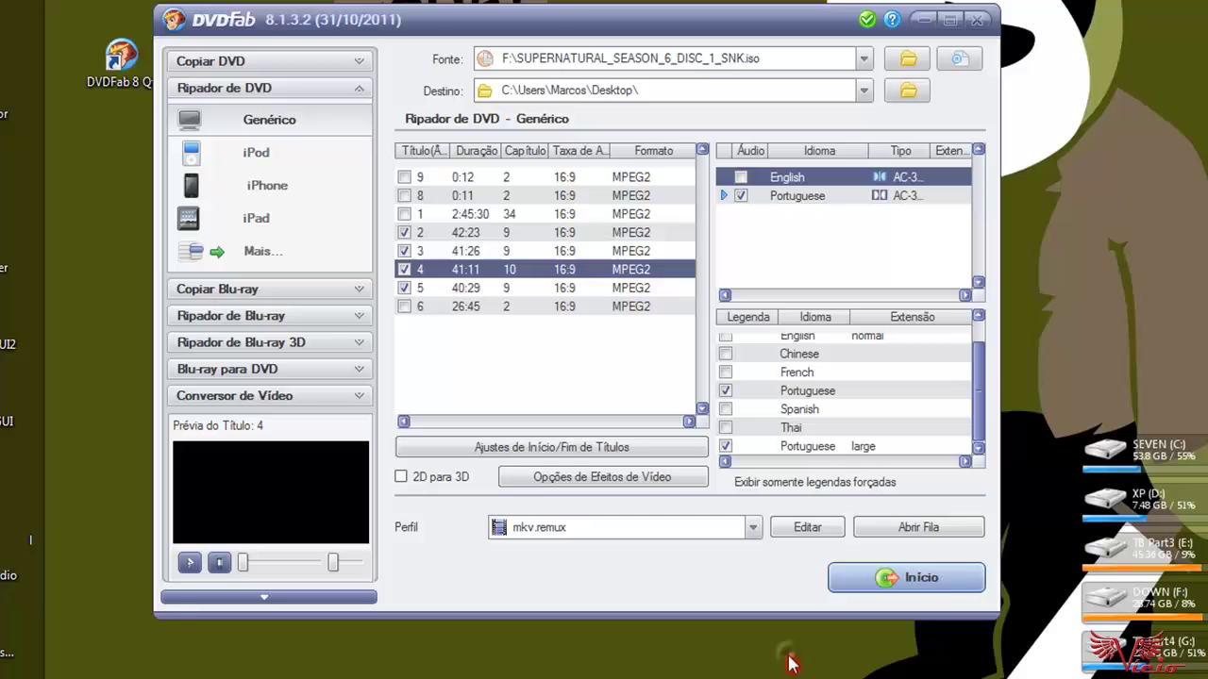
Name the output file of title 5 S06E04 in its conversion options
{"action": "left_click", "coordinate": [451, 288]}
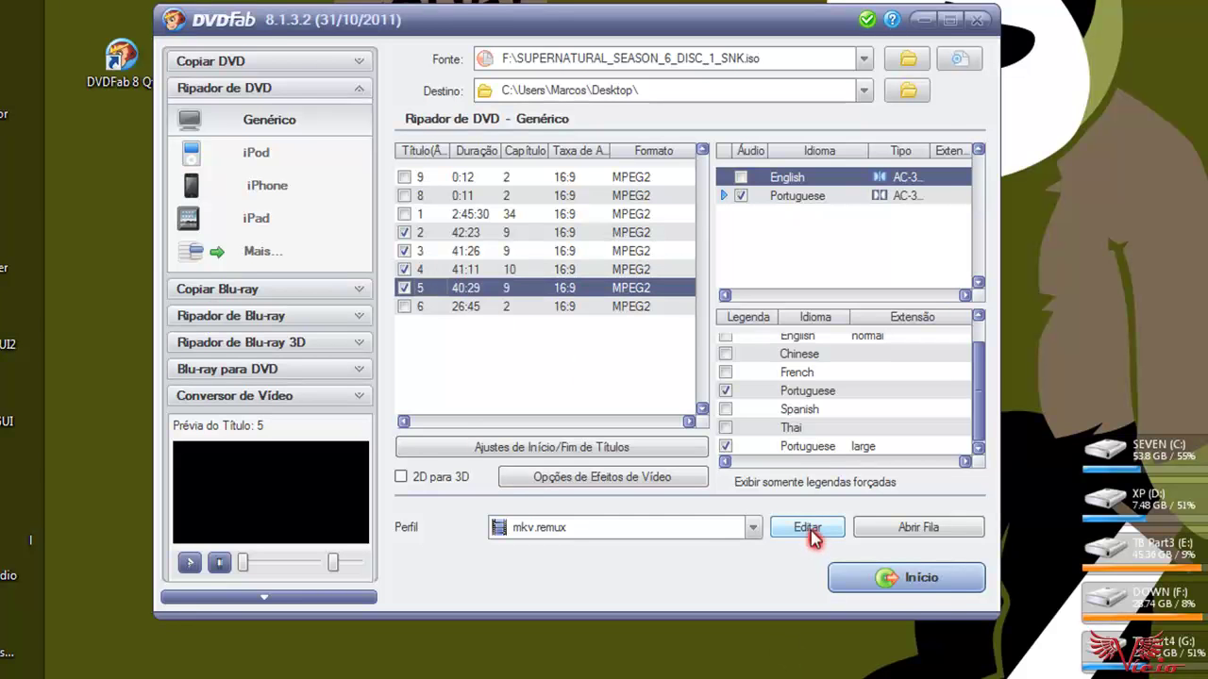
{"action": "left_click", "coordinate": [809, 530]}
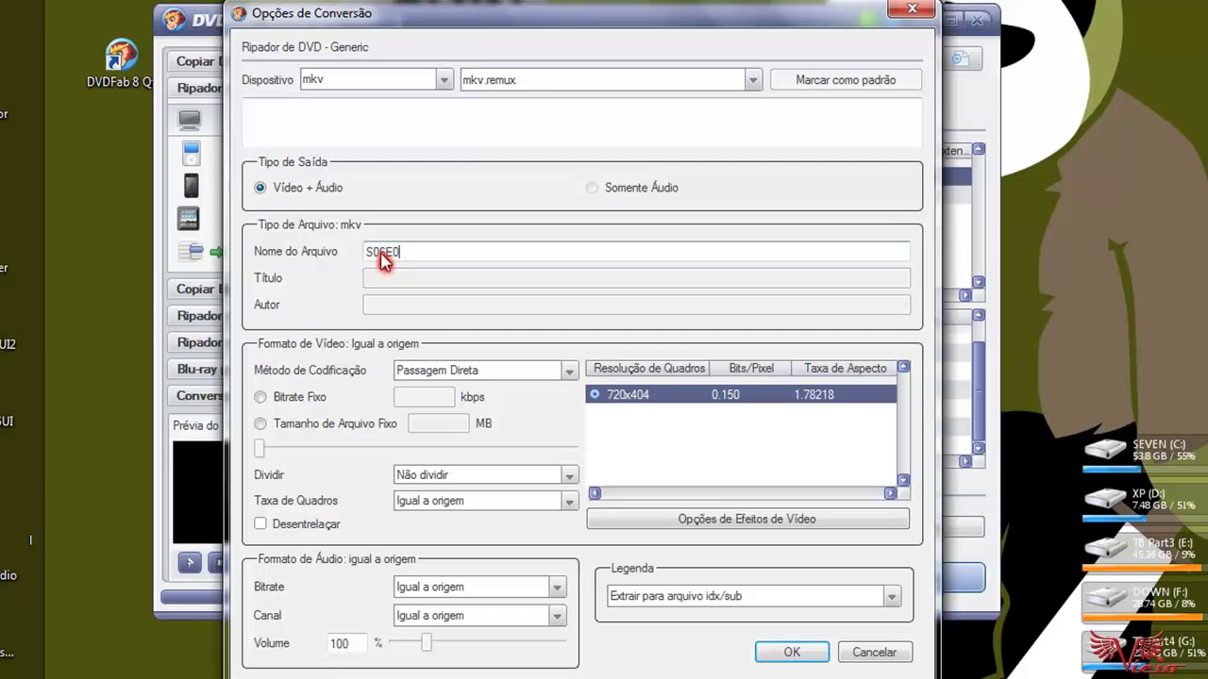
{"action": "left_click", "coordinate": [789, 652]}
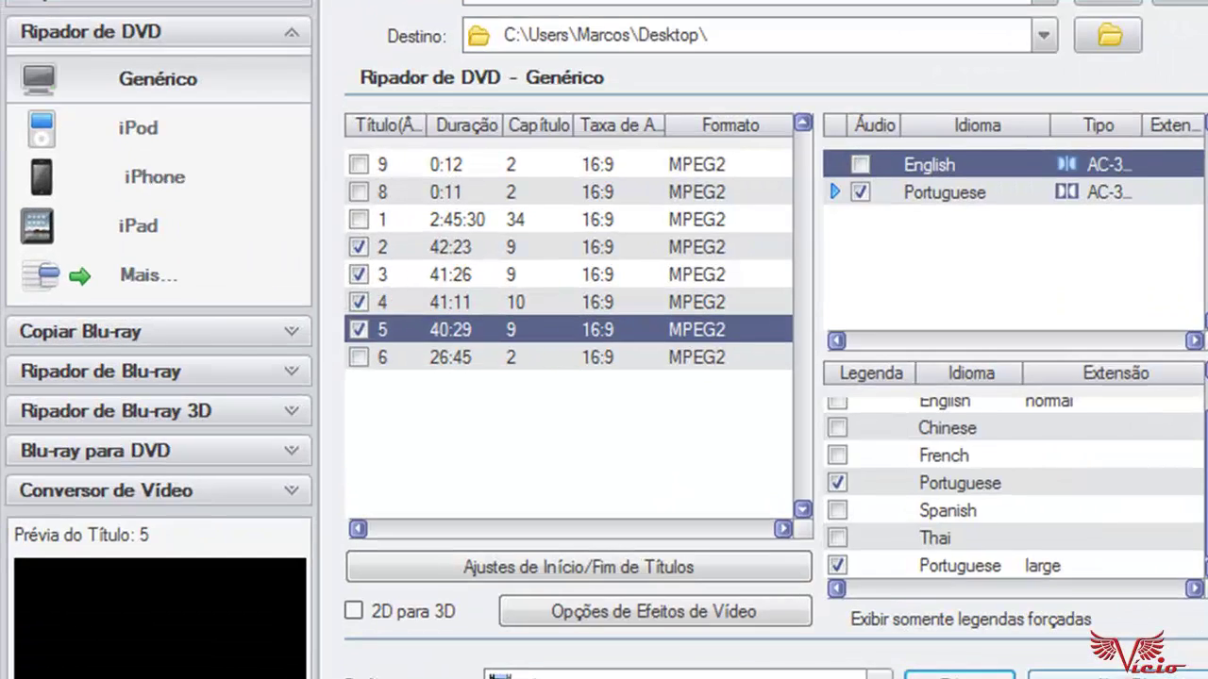
Review the titles and profiles waiting in the task queue, leaving the queue as it is
{"action": "left_click", "coordinate": [957, 675]}
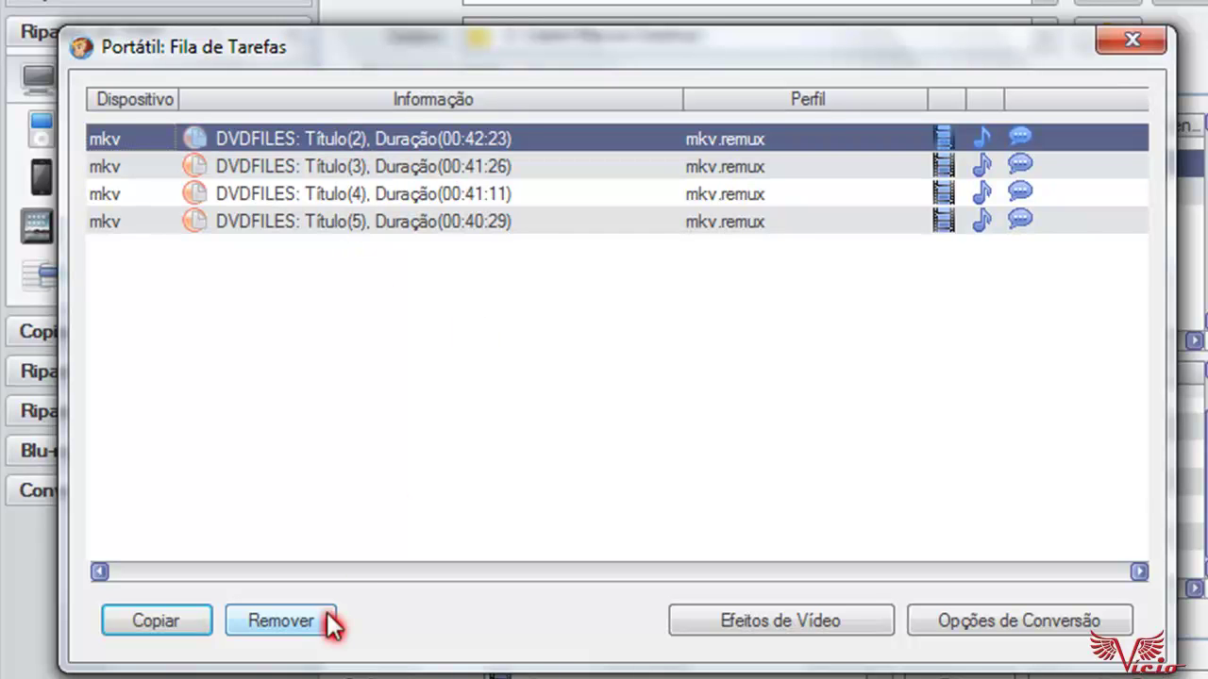
{"action": "left_click", "coordinate": [1119, 48]}
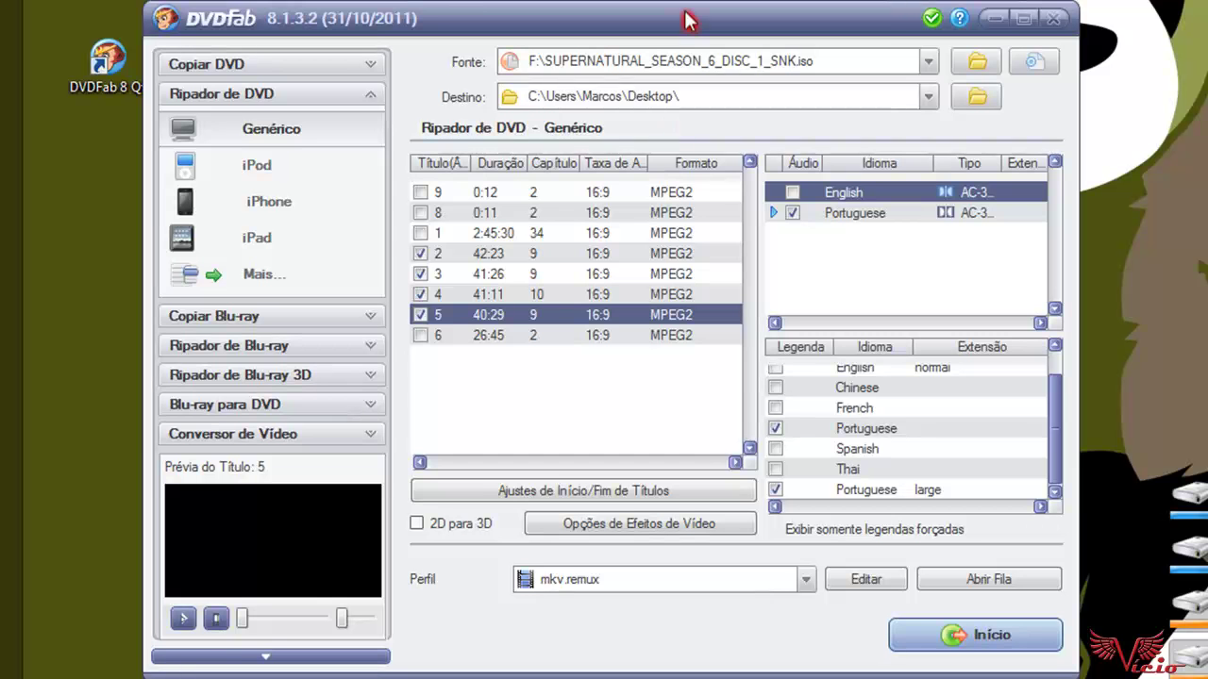
{"action": "left_click_drag", "start_coordinate": [686, 21], "coordinate": [688, 38]}
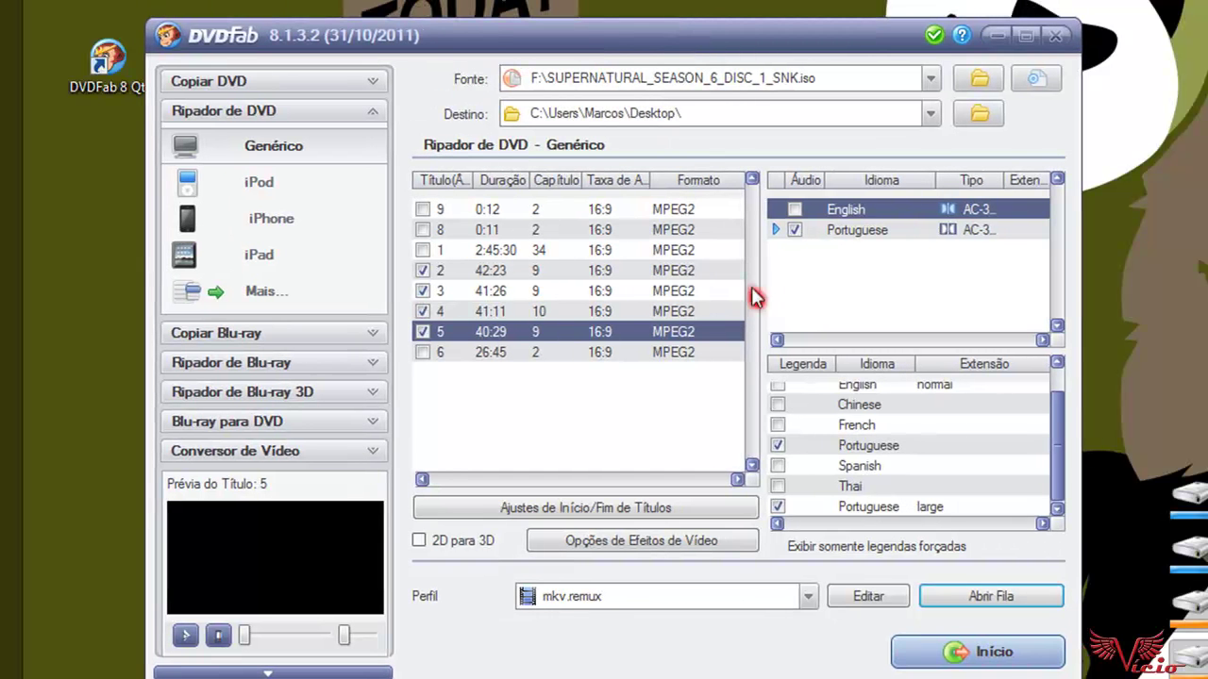
Set the destination folder to Video Aula on the desktop
{"action": "left_click", "coordinate": [978, 115]}
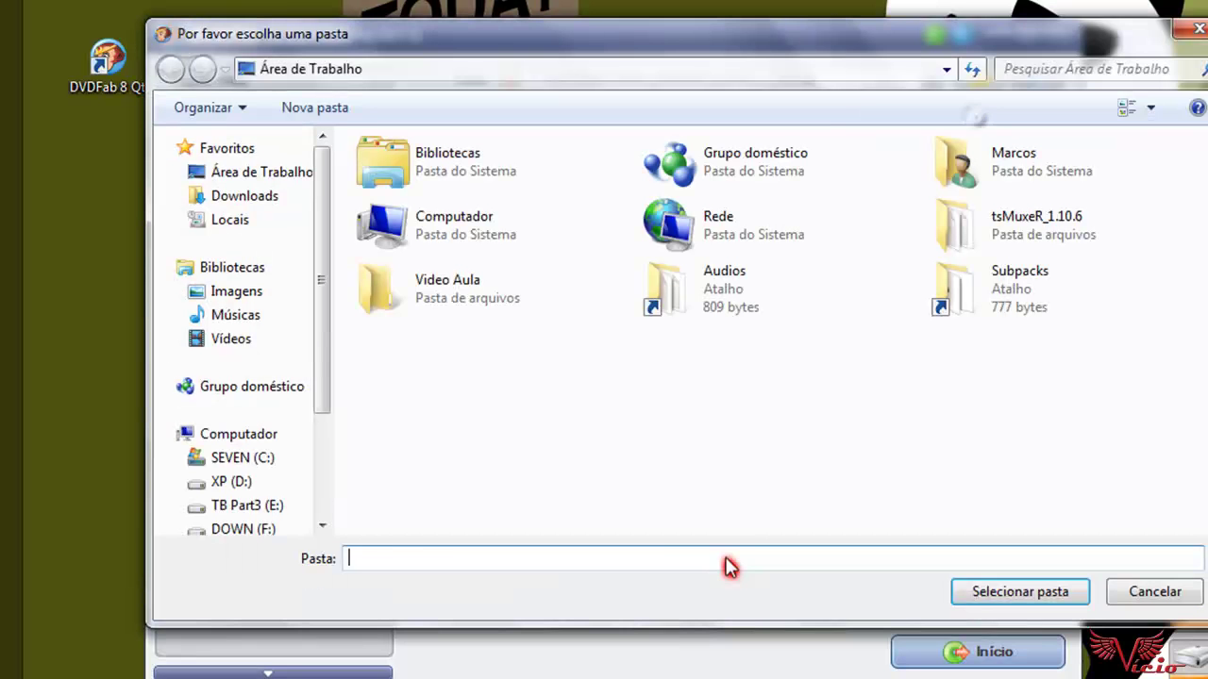
{"action": "left_click", "coordinate": [434, 298]}
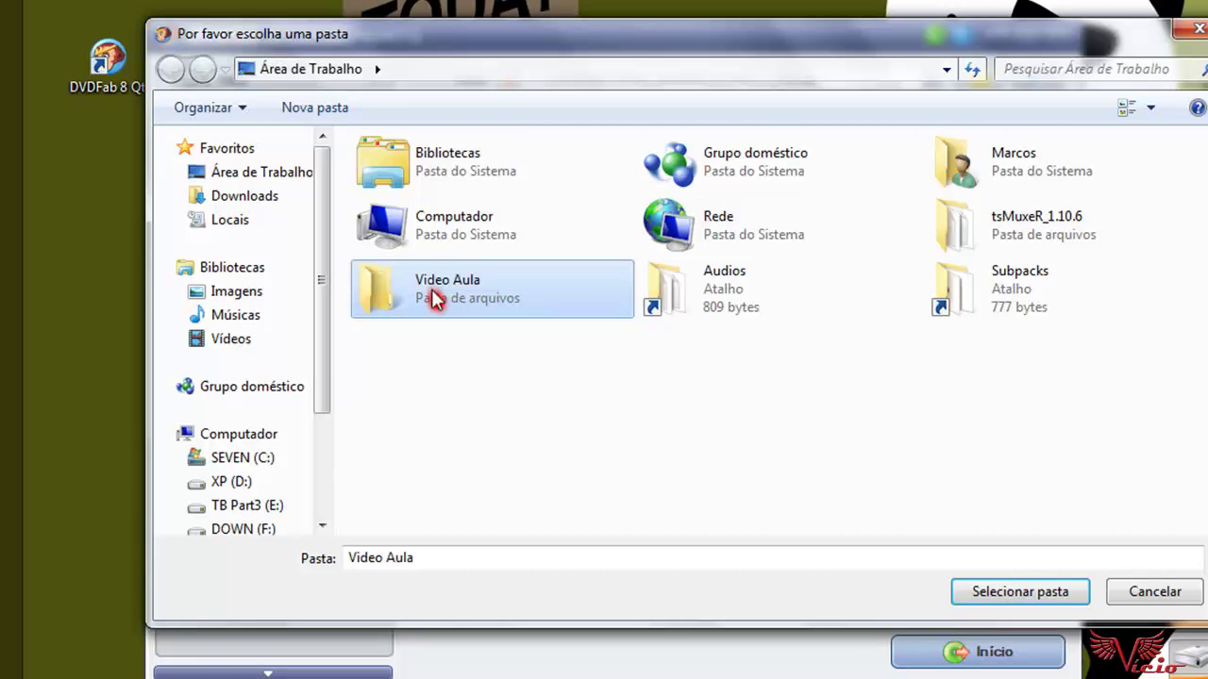
{"action": "double_click", "coordinate": [434, 298]}
{"action": "left_click", "coordinate": [1019, 593]}
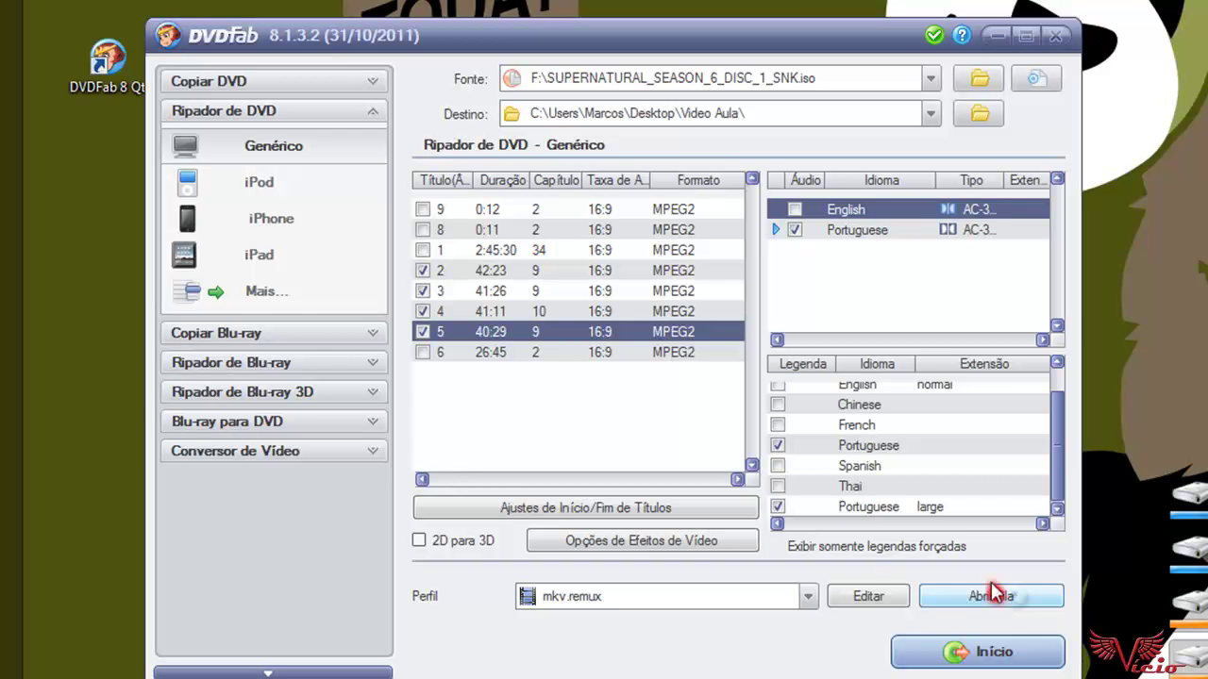
Start ripping the selected titles, dismiss the completion notice and minimize the program window
{"action": "left_click", "coordinate": [994, 659]}
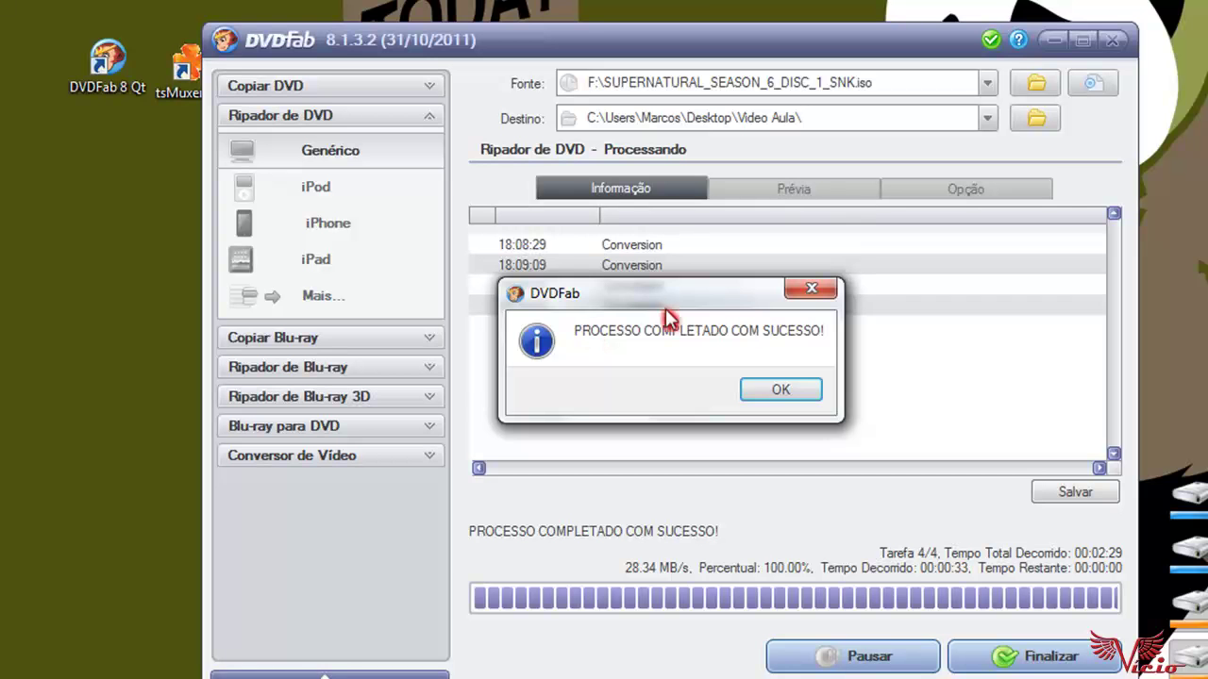
{"action": "left_click", "coordinate": [778, 391]}
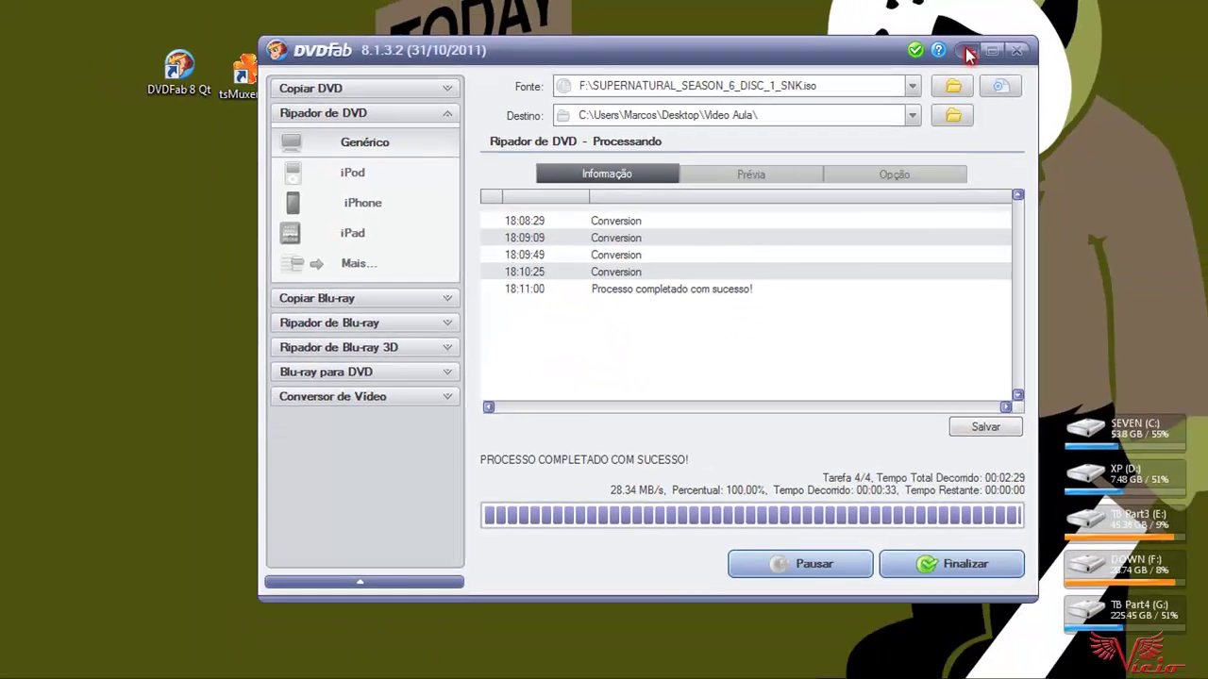
{"action": "left_click", "coordinate": [965, 51]}
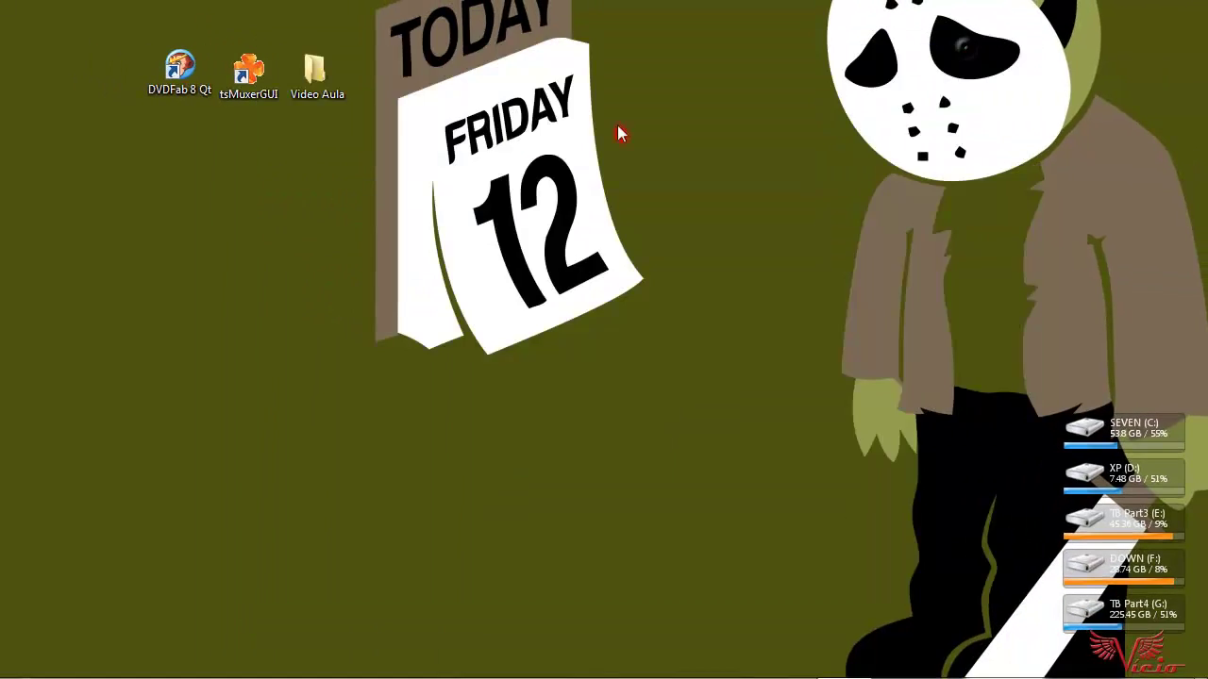
Switch to Windows Explorer, open Video Aula\mkv\DVDFILES from the desktop and enlarge its window to show the full file list
{"action": "double_click", "coordinate": [319, 80]}
{"action": "double_click", "coordinate": [434, 243]}
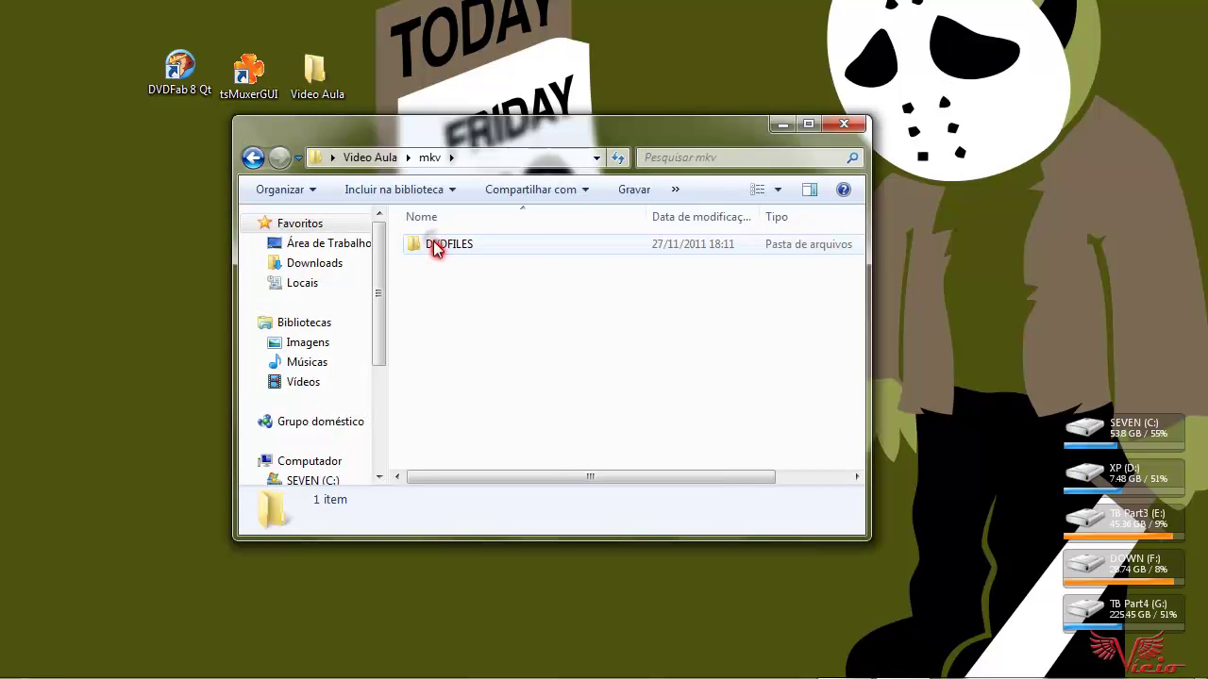
{"action": "double_click", "coordinate": [433, 244]}
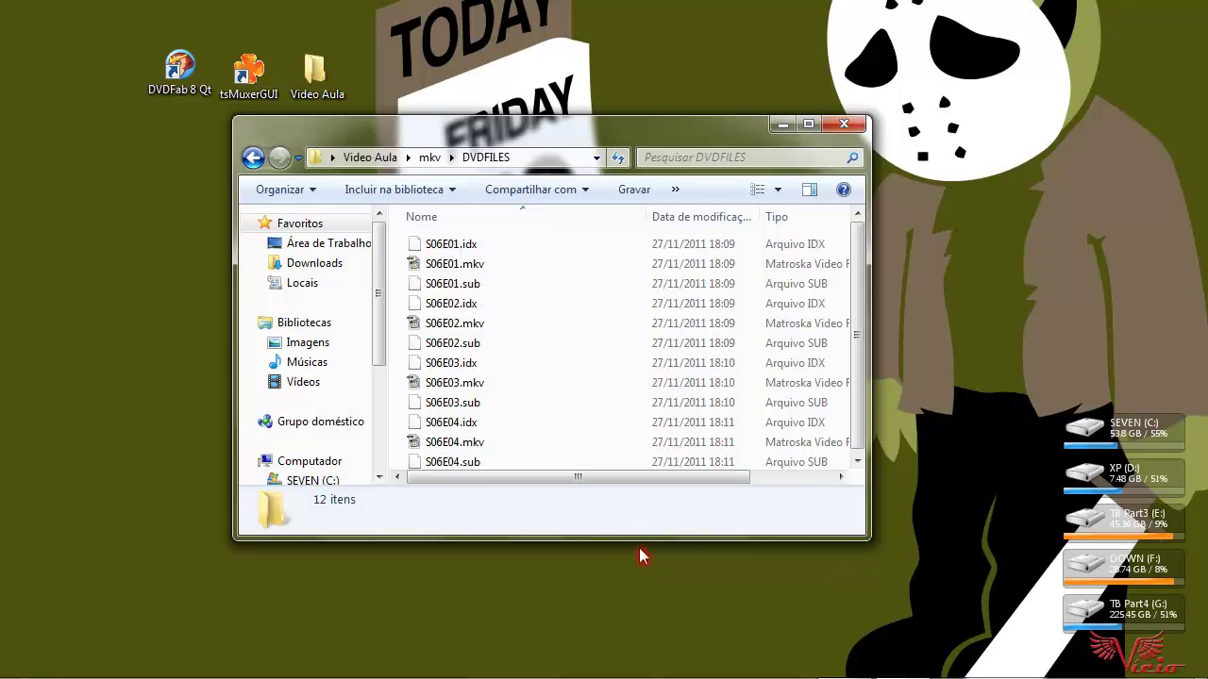
{"action": "left_click_drag", "start_coordinate": [638, 544], "coordinate": [625, 628]}
{"action": "left_click_drag", "start_coordinate": [563, 141], "coordinate": [523, 85]}
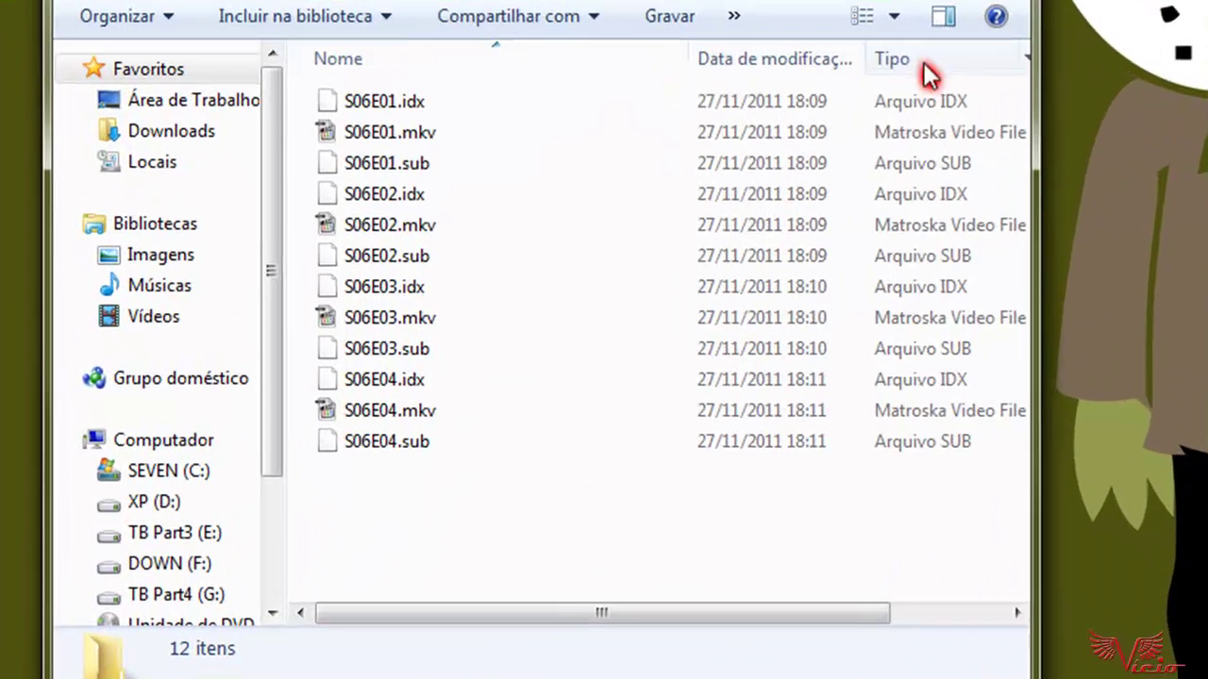
Sort the ripped files by type to examine the idx and sub subtitle files together, and restore sorting by name
{"action": "left_click", "coordinate": [750, 166]}
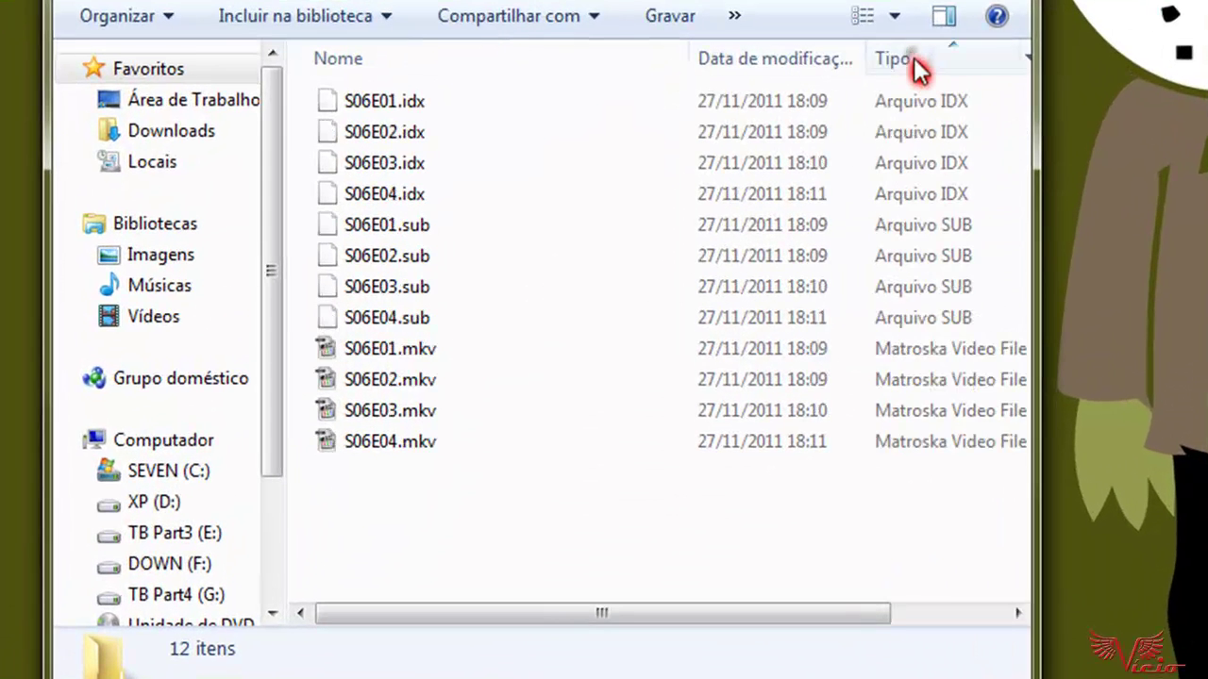
{"action": "left_click", "coordinate": [382, 116]}
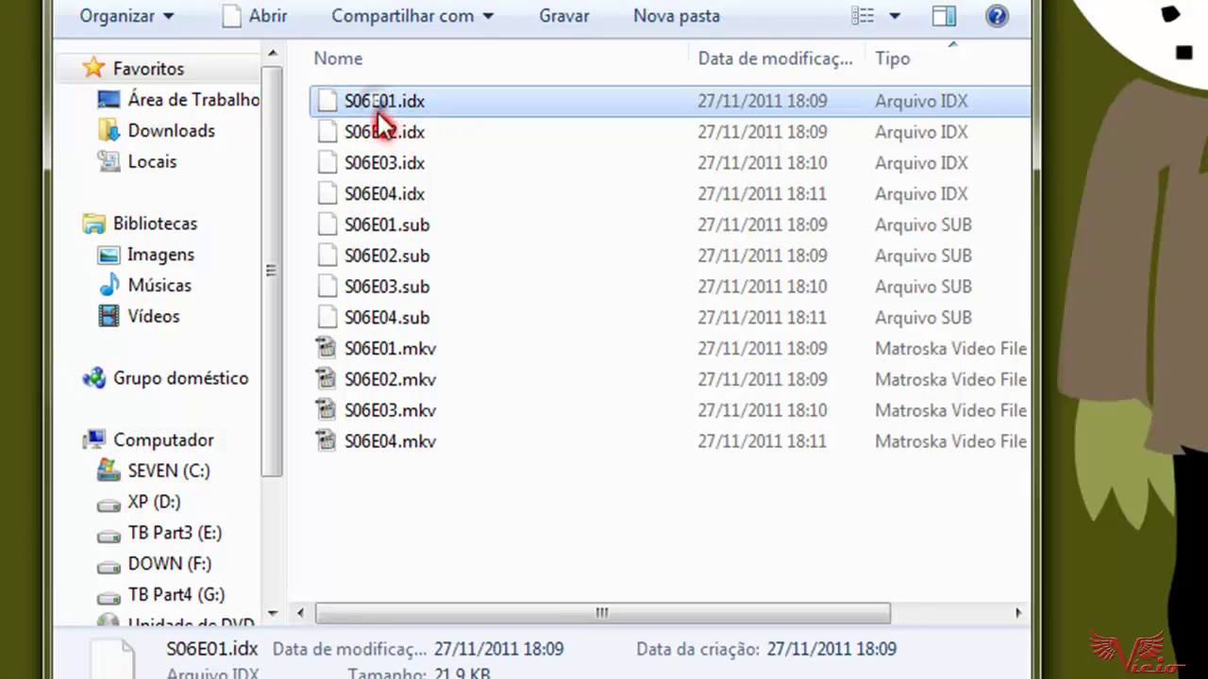
{"action": "left_click", "coordinate": [415, 295], "text": "shift"}
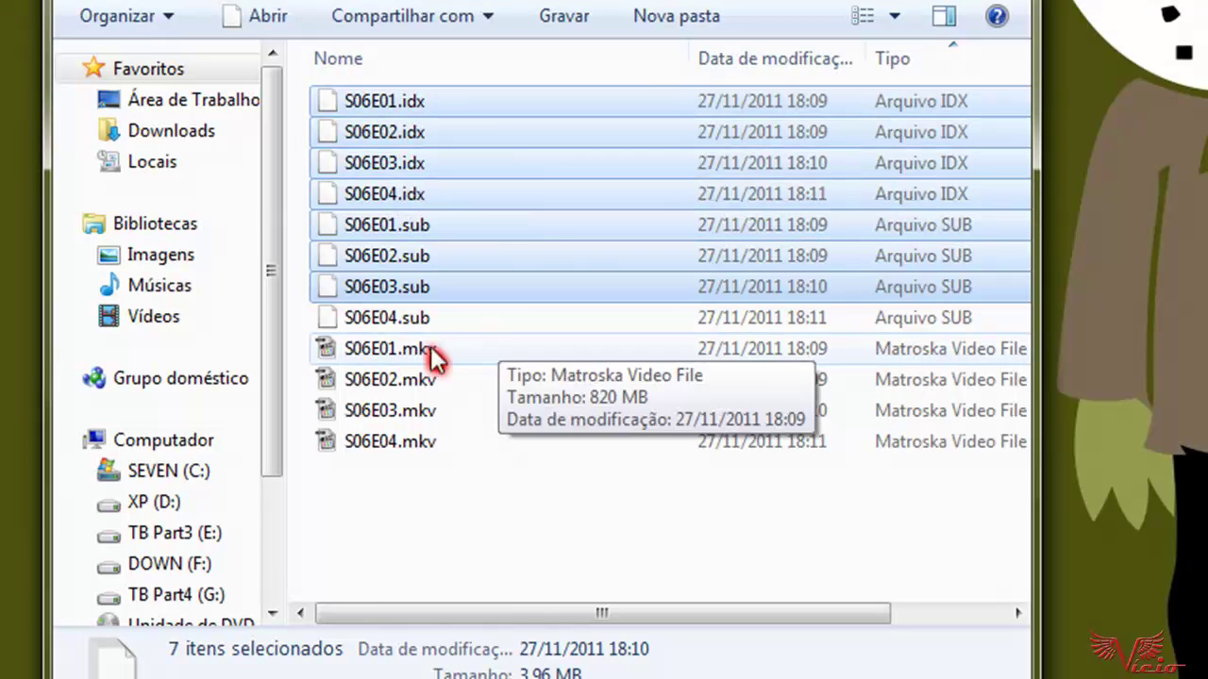
{"action": "left_click", "coordinate": [426, 61]}
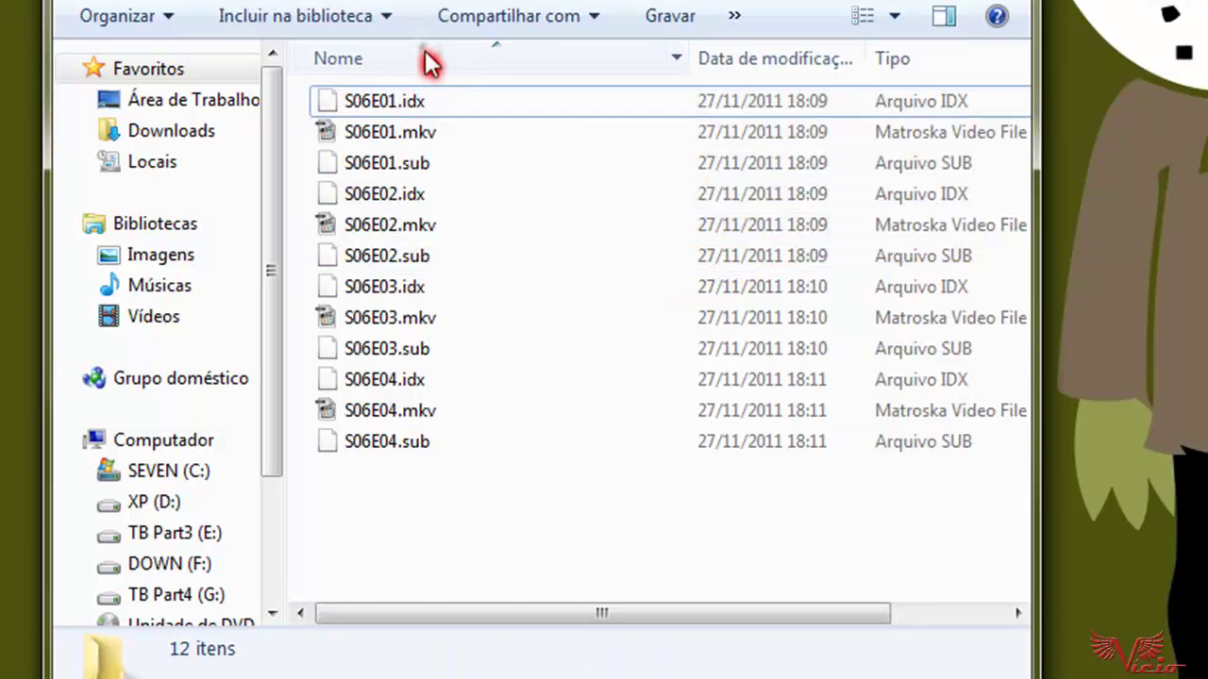
Examine the matching idx, sub and MKV files of the ripped episodes
{"action": "left_click", "coordinate": [424, 106]}
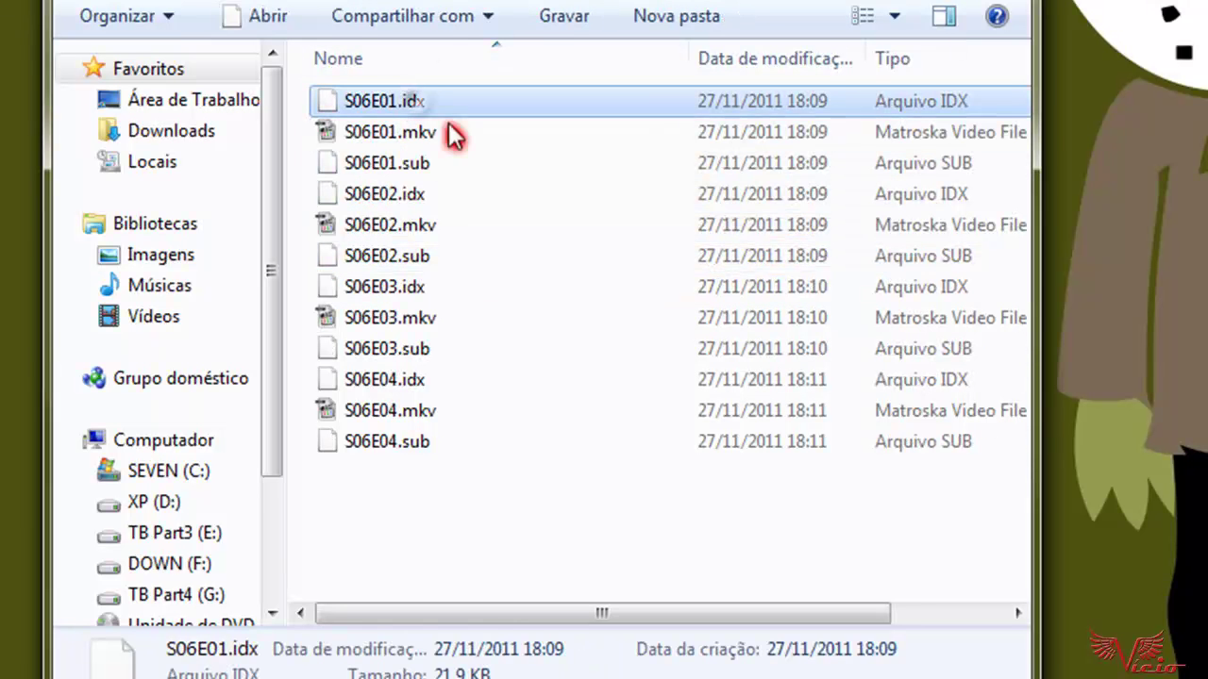
{"action": "left_click", "coordinate": [418, 165], "text": "ctrl"}
{"action": "left_click", "coordinate": [415, 195]}
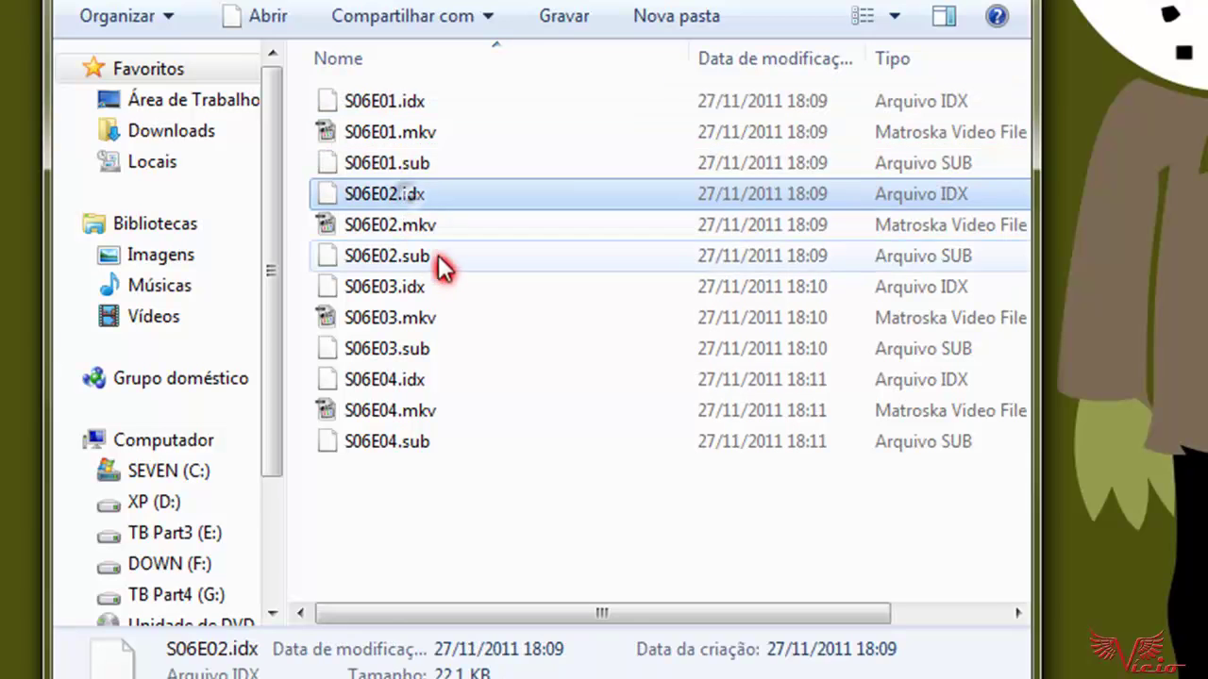
{"action": "left_click", "coordinate": [417, 255], "text": "ctrl"}
{"action": "left_click", "coordinate": [415, 321]}
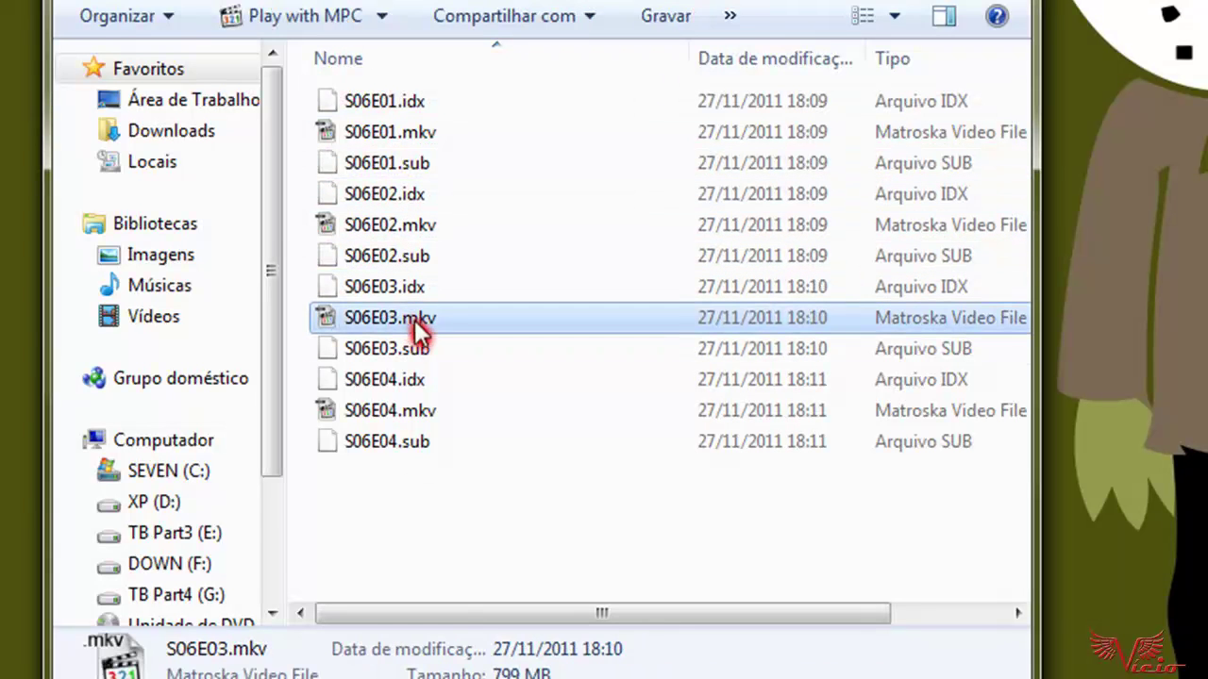
{"action": "left_click", "coordinate": [416, 382], "text": "ctrl"}
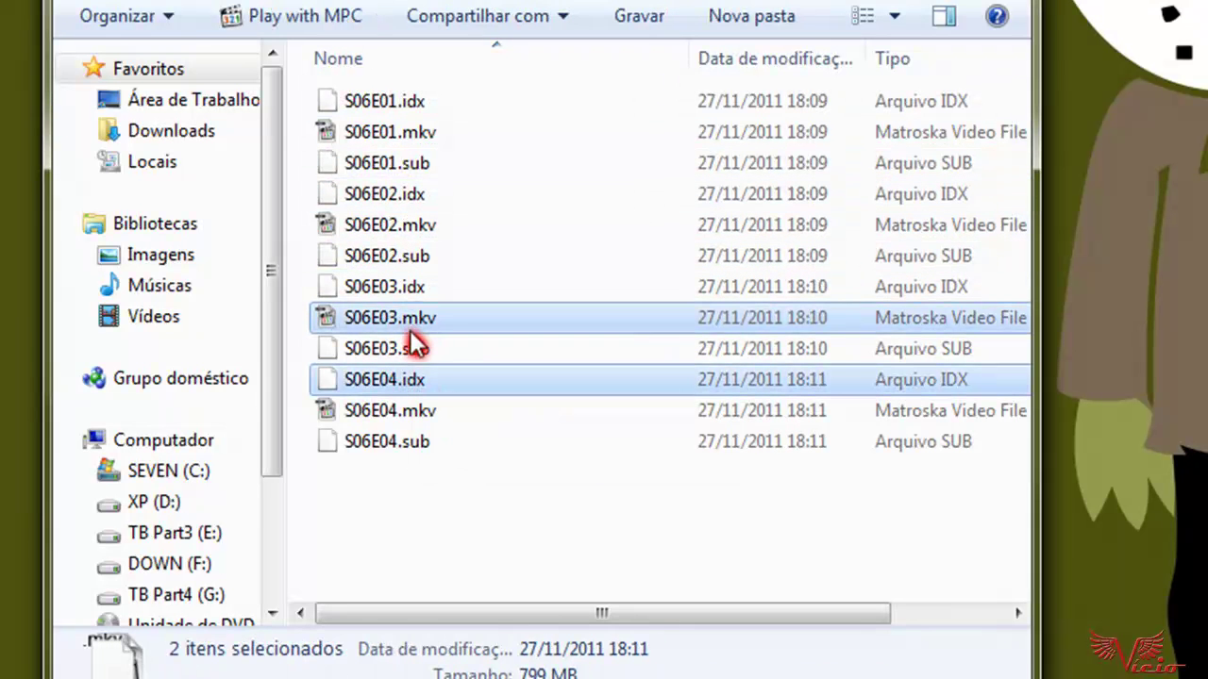
{"action": "left_click", "coordinate": [413, 341]}
{"action": "left_click", "coordinate": [413, 286]}
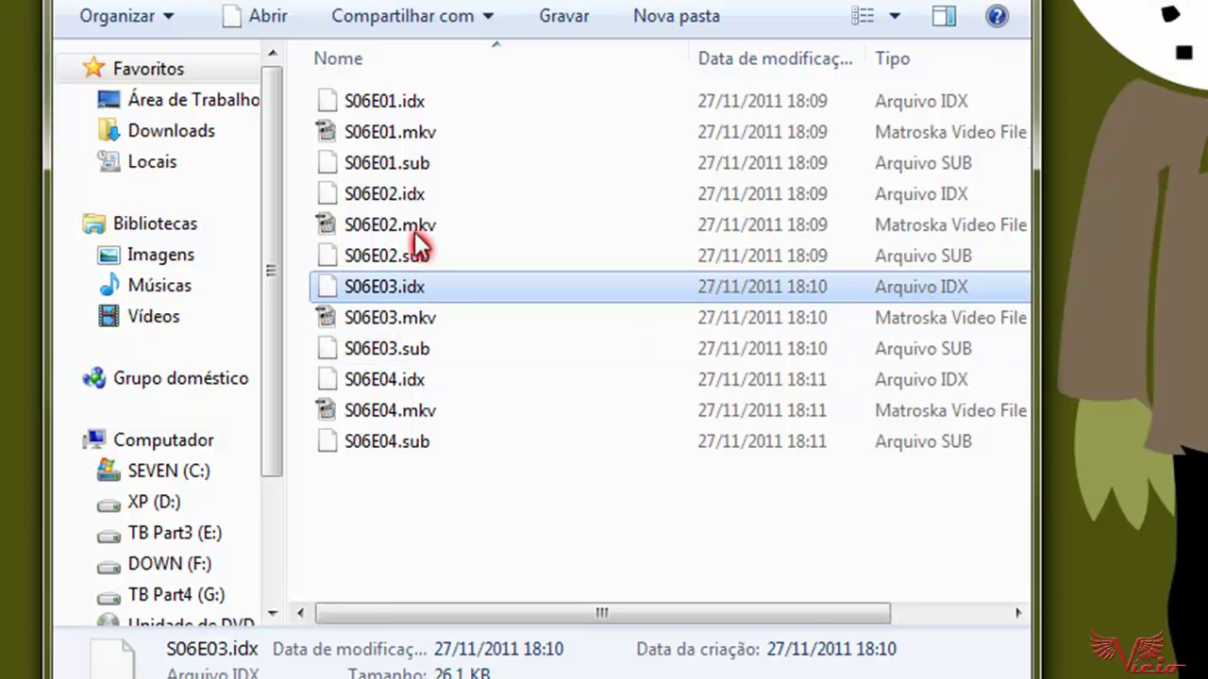
{"action": "left_click", "coordinate": [398, 133]}
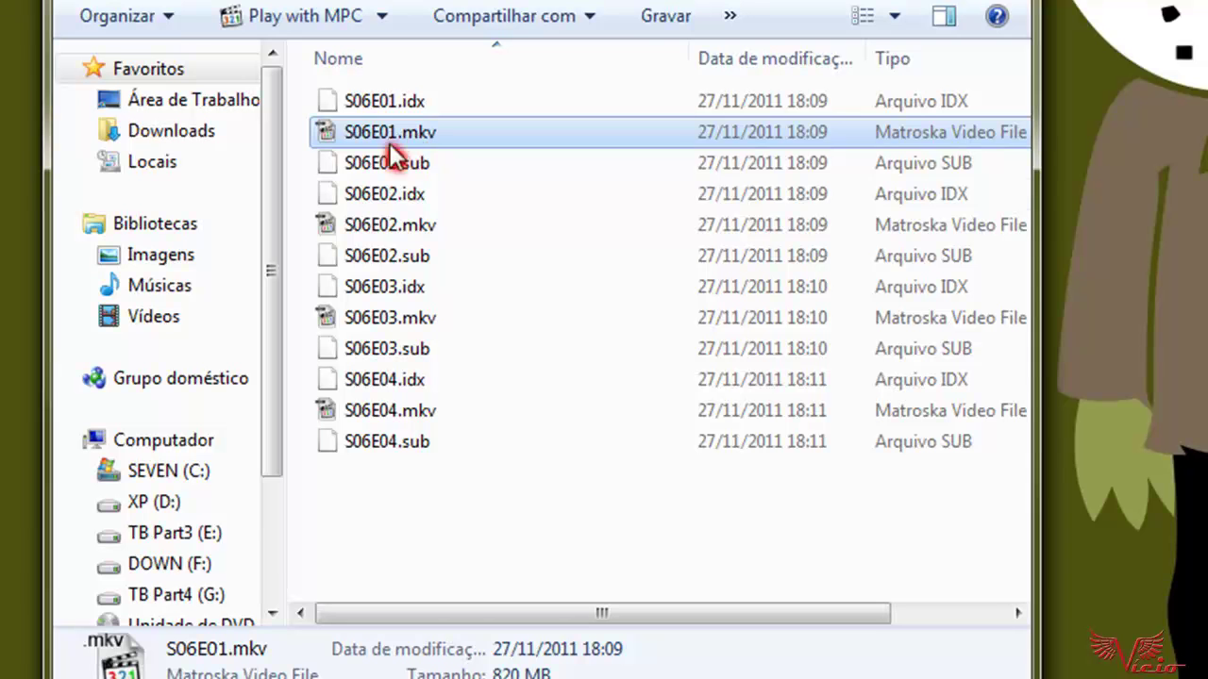
{"action": "left_click", "coordinate": [386, 229]}
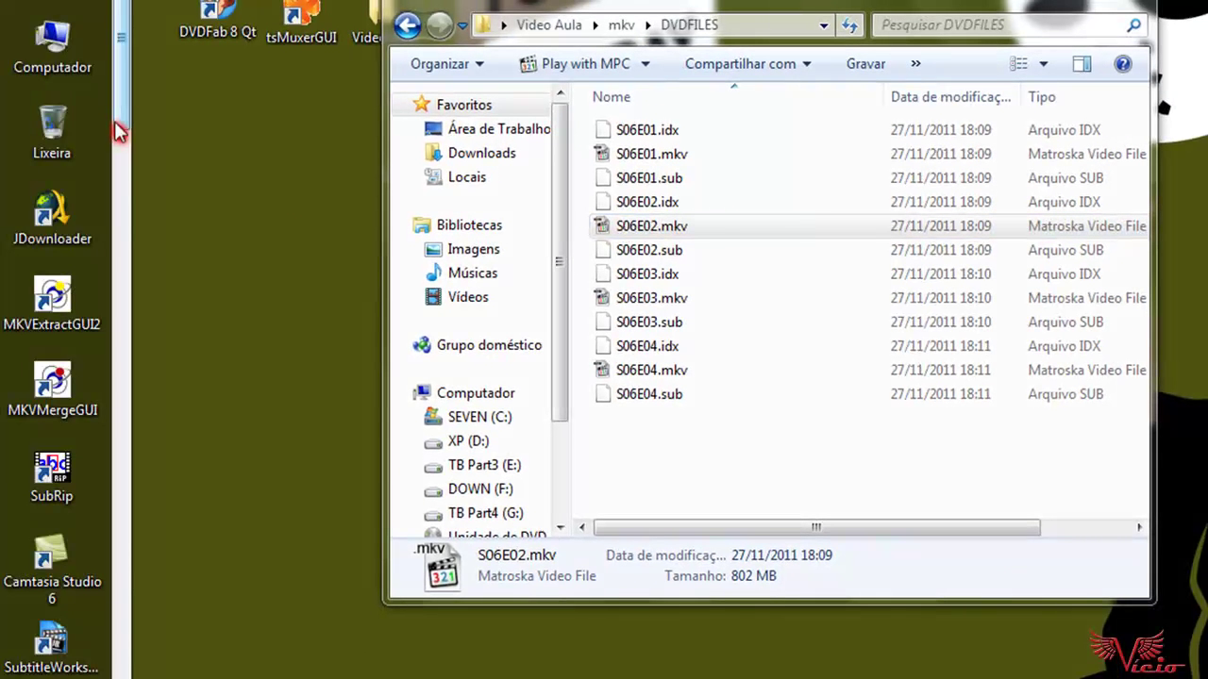
Launch Subresync from the desktop and arrange its window beside the DVDFILES folder window
{"action": "left_click_drag", "start_coordinate": [121, 125], "coordinate": [132, 377]}
{"action": "double_click", "coordinate": [59, 283]}
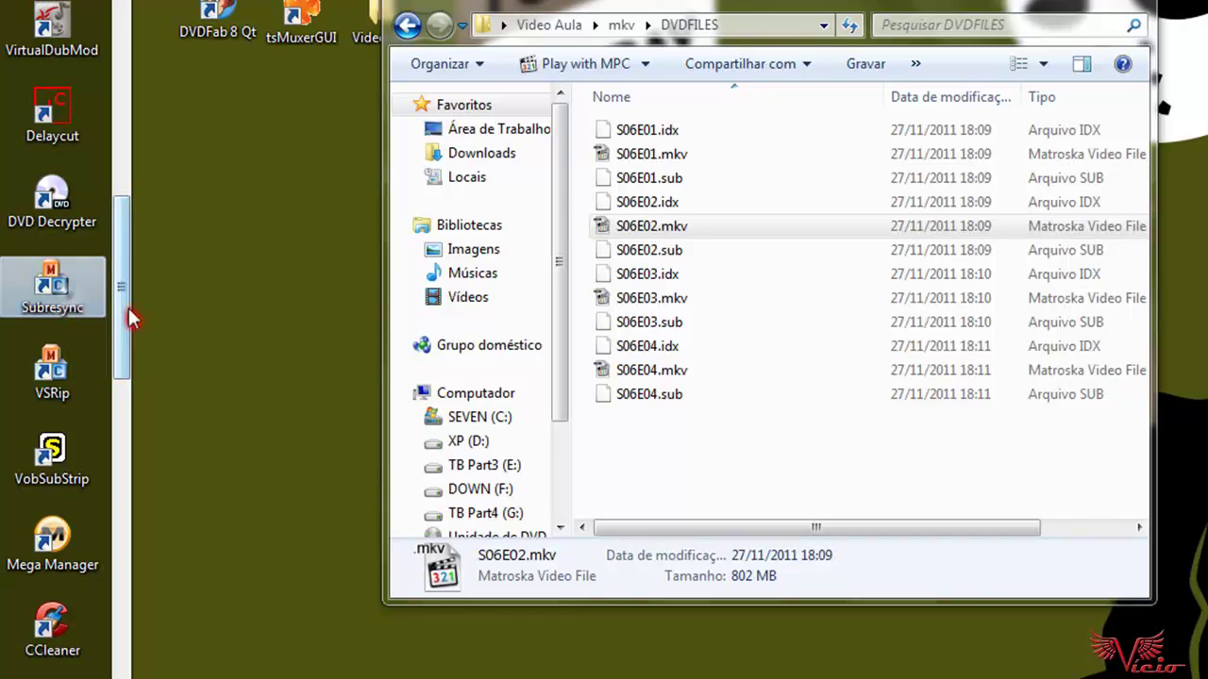
{"action": "left_click_drag", "start_coordinate": [723, 153], "coordinate": [401, 177]}
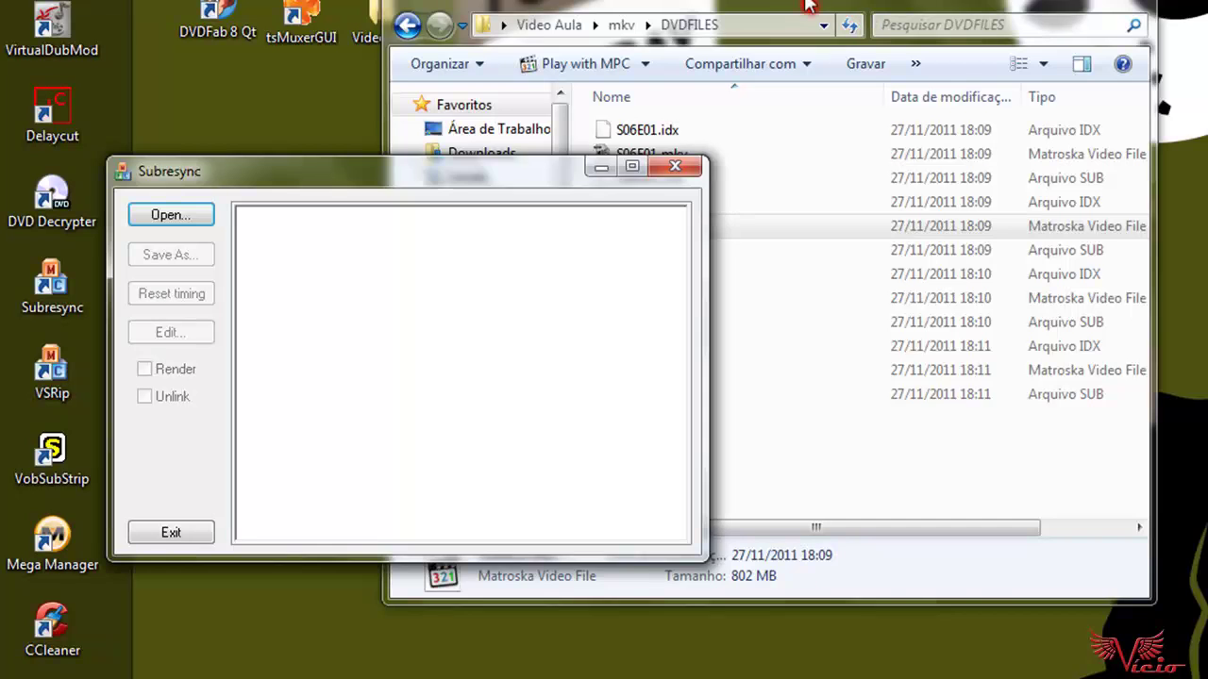
{"action": "left_click", "coordinate": [1038, 8]}
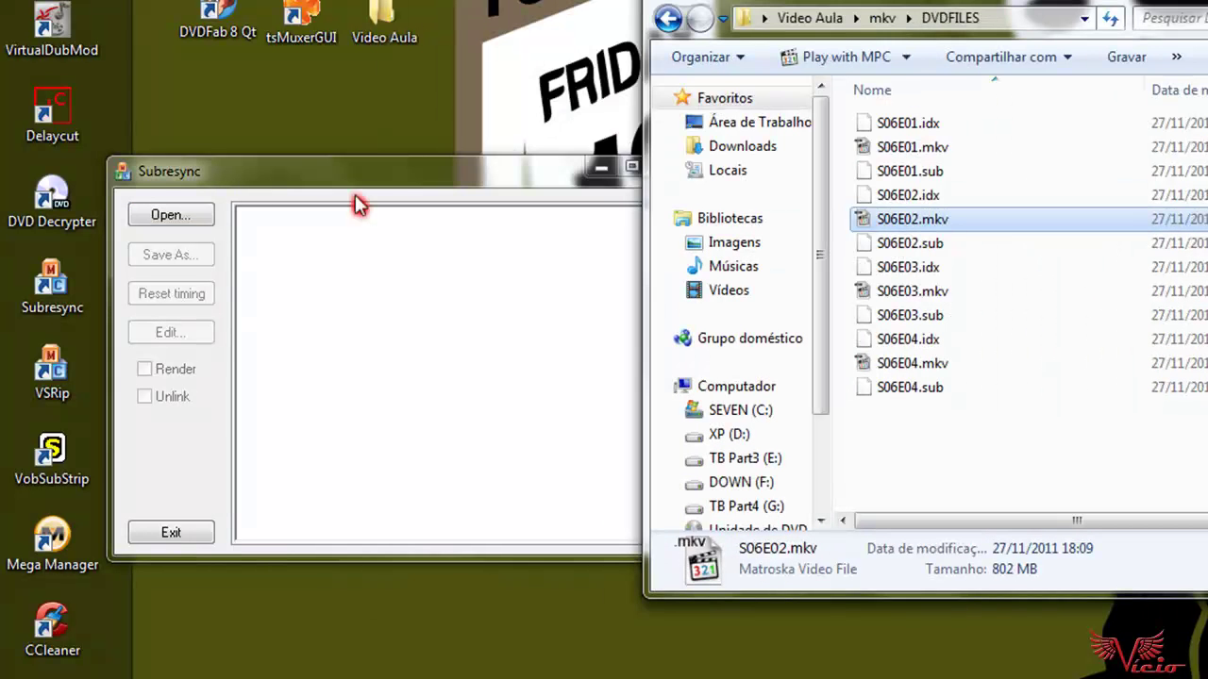
{"action": "left_click_drag", "start_coordinate": [399, 171], "coordinate": [383, 92]}
Load S06E01.idx from the DVDFILES folder into Subresync and shift the window so its whole subtitle list shows
{"action": "left_click", "coordinate": [905, 127]}
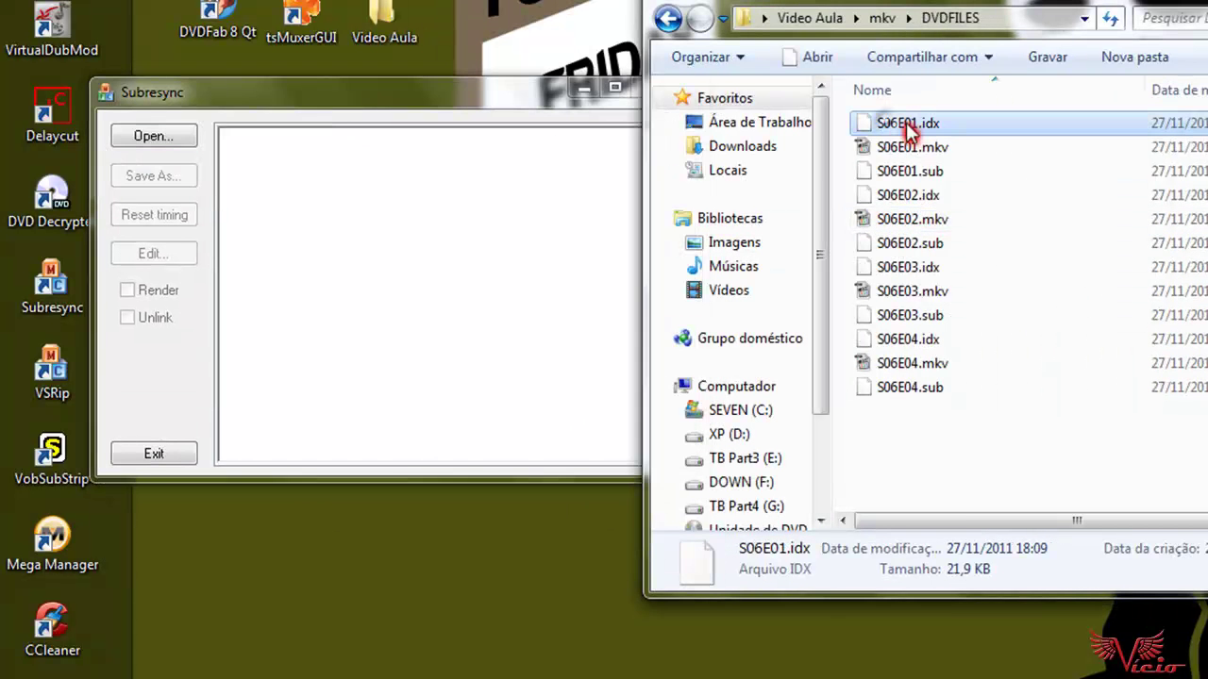
{"action": "left_click_drag", "start_coordinate": [882, 135], "coordinate": [337, 181]}
{"action": "left_click", "coordinate": [566, 363]}
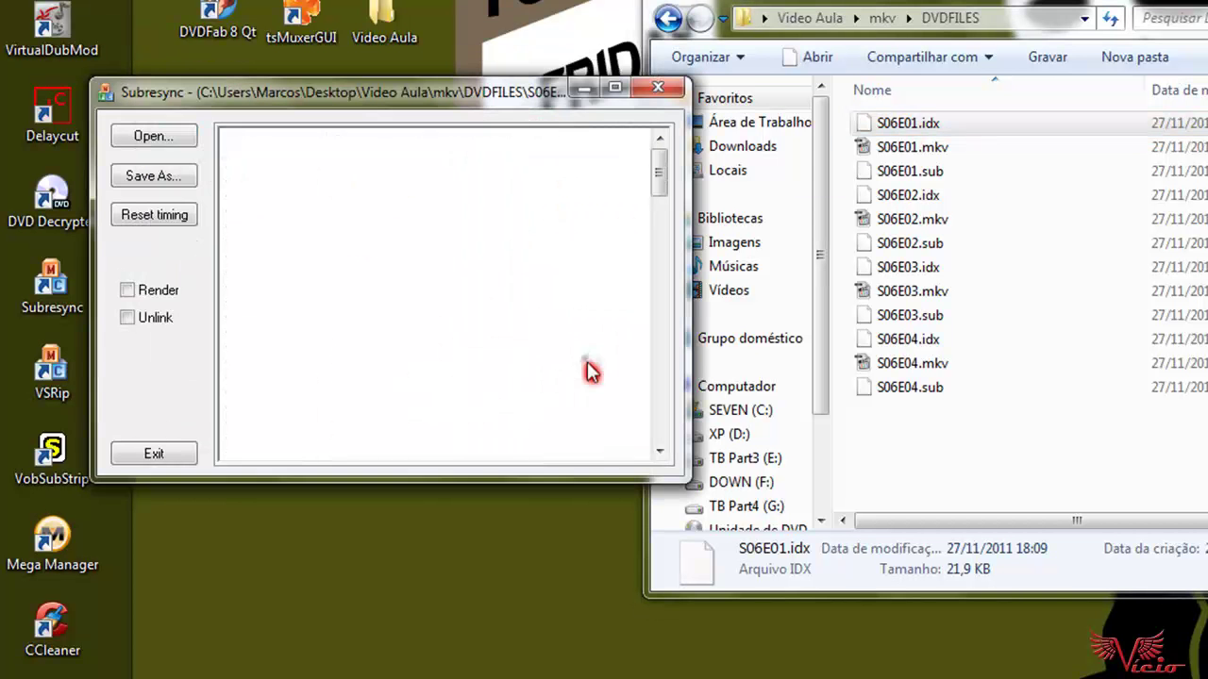
{"action": "left_click_drag", "start_coordinate": [475, 106], "coordinate": [539, 101]}
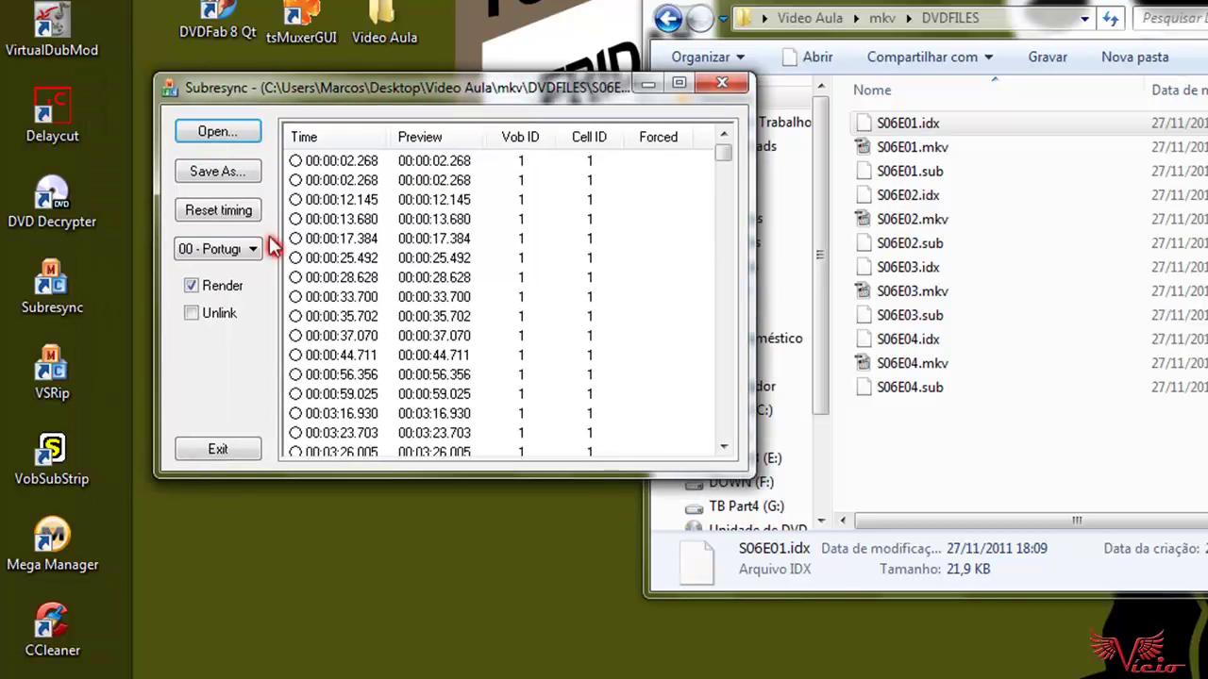
Preview several early subtitle lines of the Portuguese track and look through the timings to the end of the list
{"action": "left_click", "coordinate": [316, 163]}
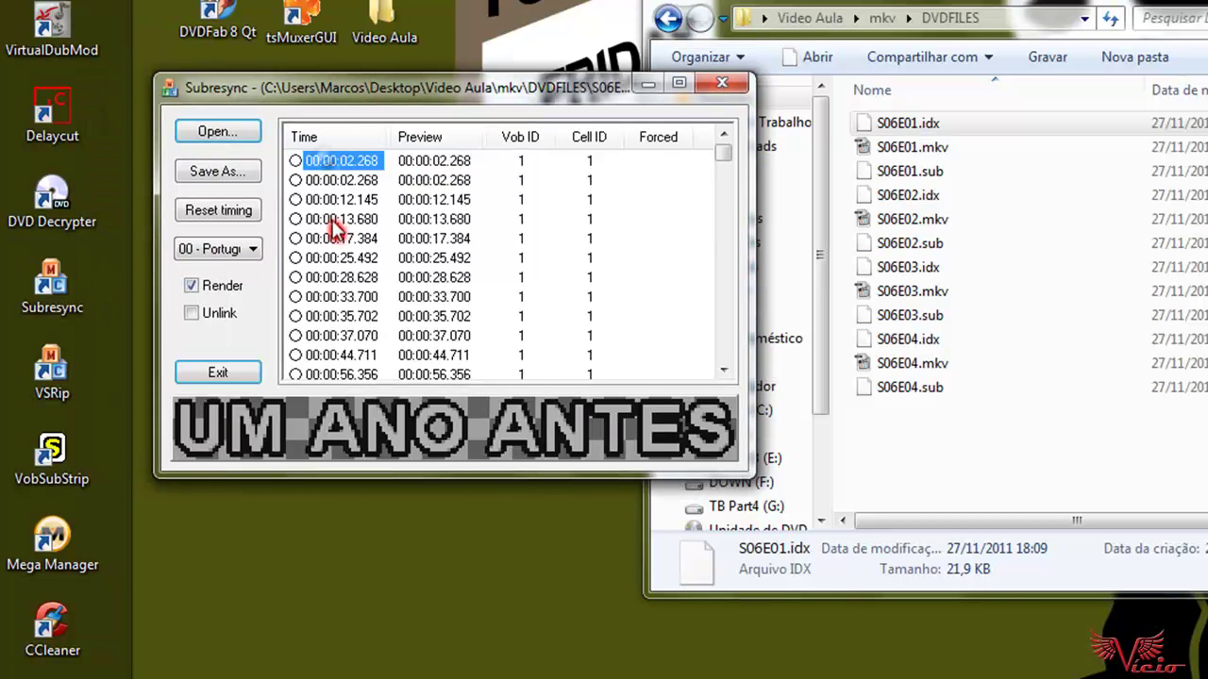
{"action": "left_click", "coordinate": [340, 297]}
{"action": "left_click", "coordinate": [342, 335]}
{"action": "left_click", "coordinate": [343, 241]}
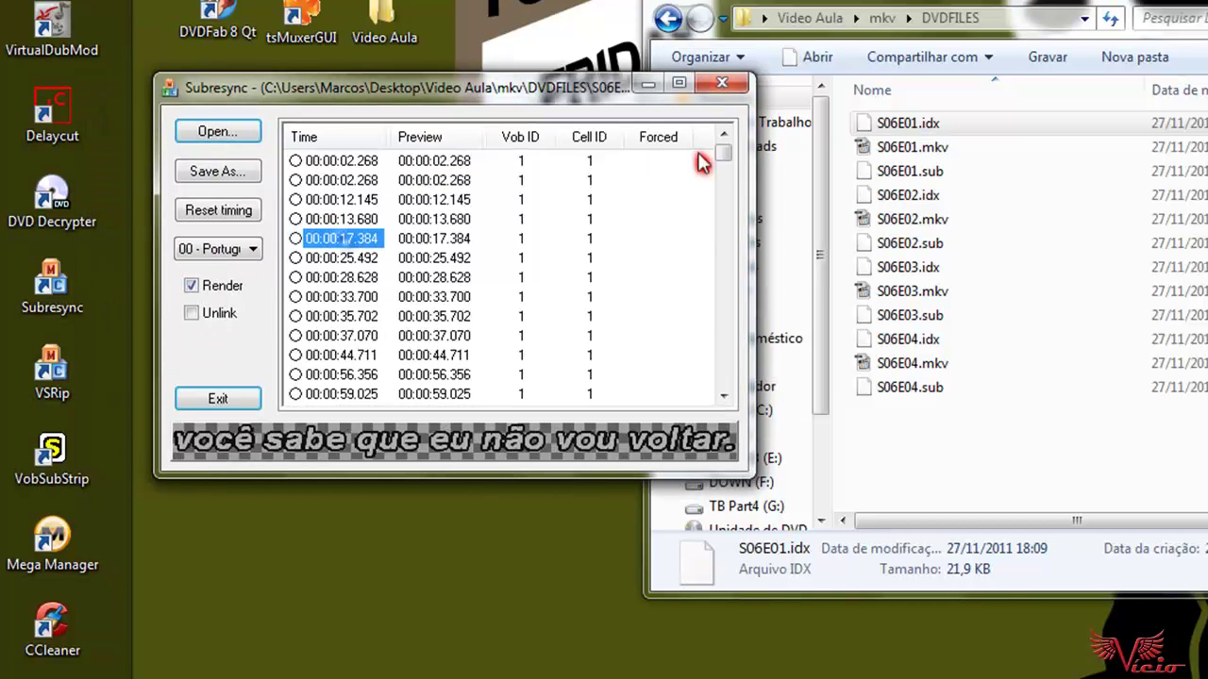
{"action": "left_click_drag", "start_coordinate": [724, 157], "coordinate": [726, 381]}
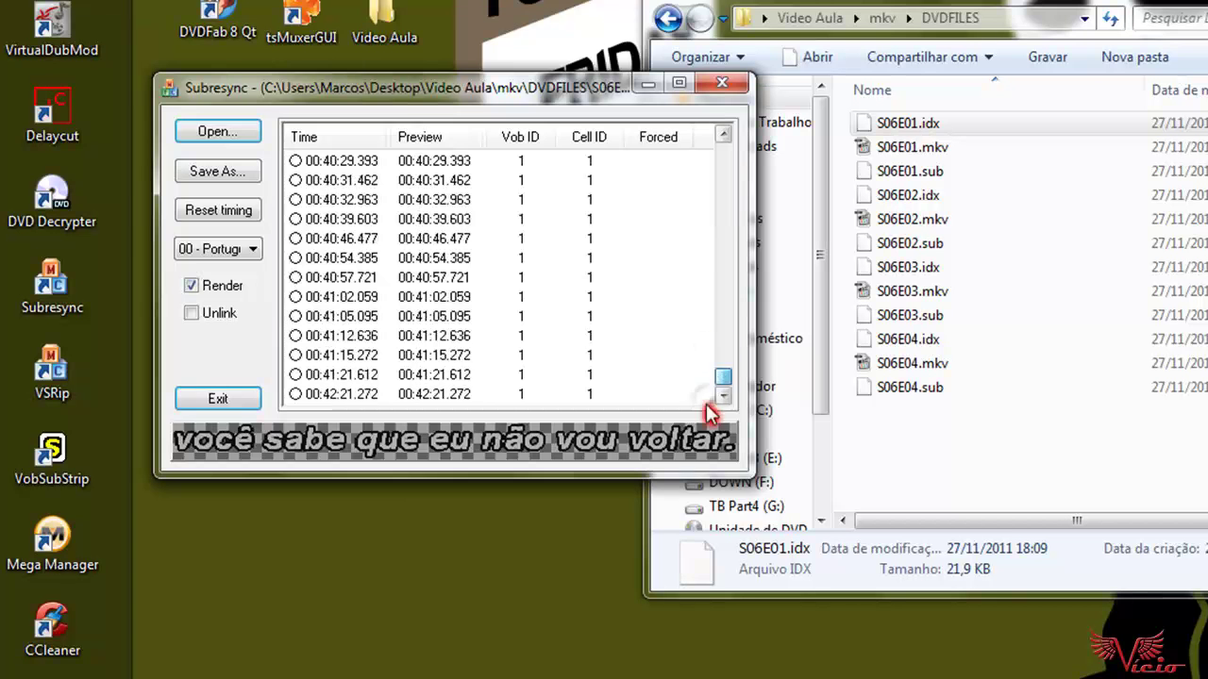
Switch S06E01 to its second Portuguese subtitle track (01) and preview its individual lines
{"action": "left_click", "coordinate": [351, 280]}
{"action": "left_click", "coordinate": [253, 249]}
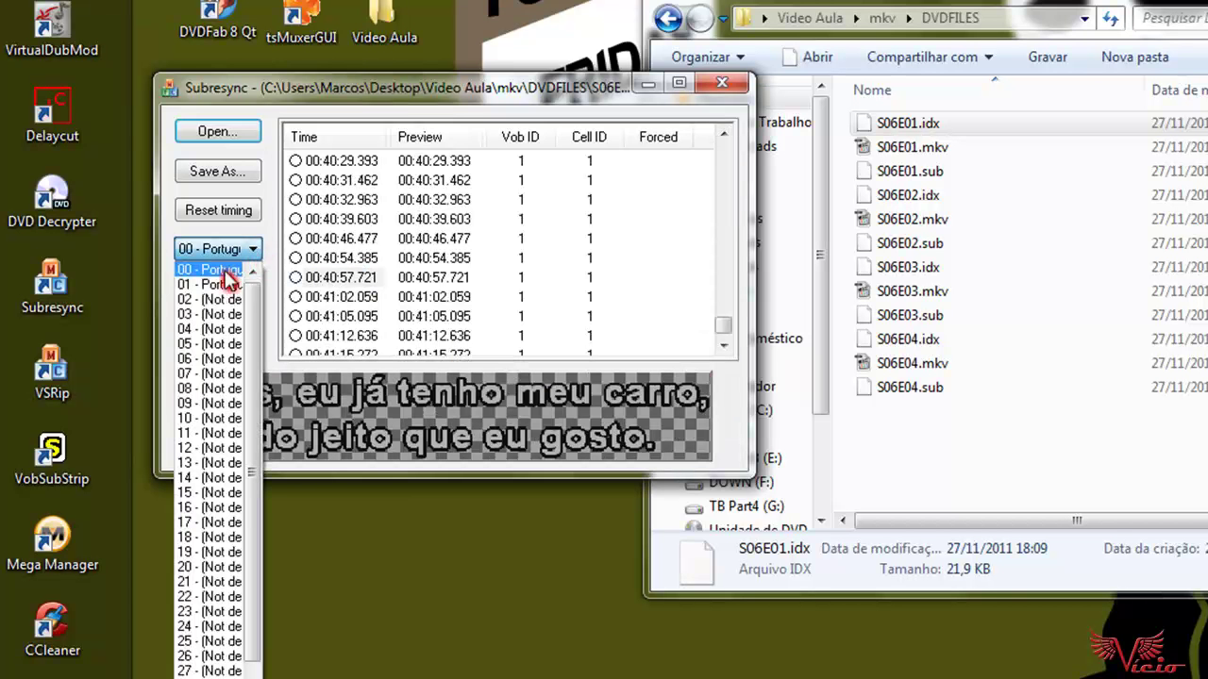
{"action": "left_click", "coordinate": [224, 284]}
{"action": "left_click", "coordinate": [326, 181]}
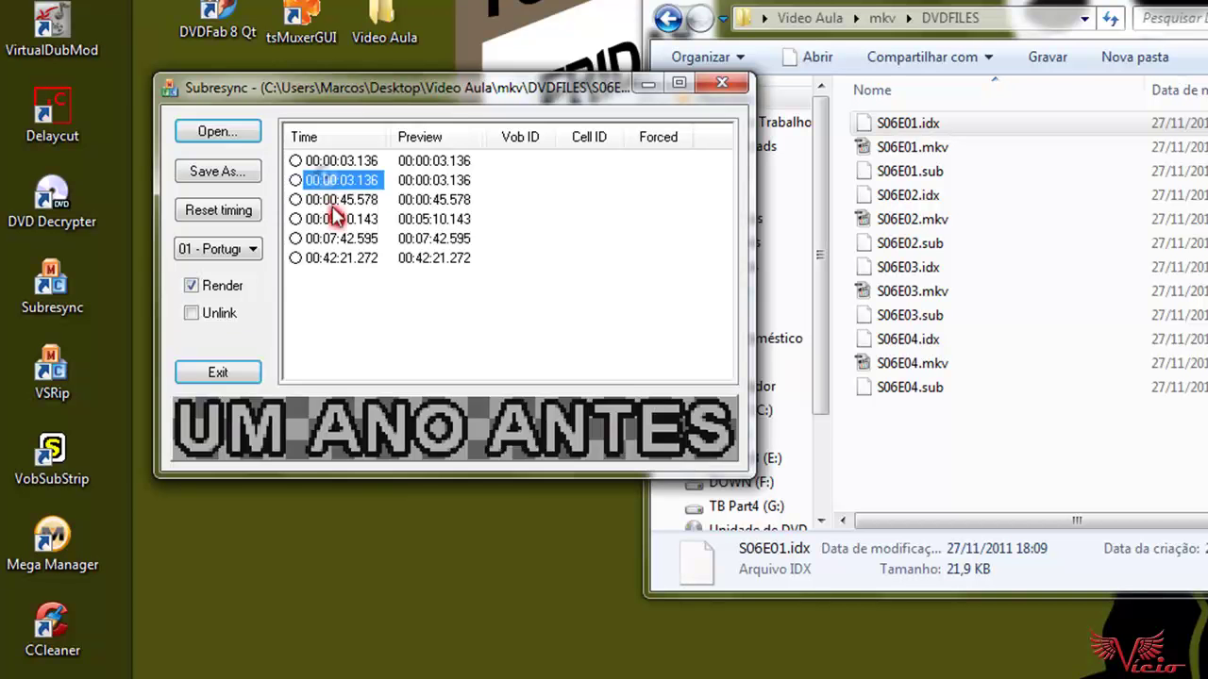
{"action": "left_click", "coordinate": [327, 200]}
{"action": "left_click", "coordinate": [330, 239]}
{"action": "left_click", "coordinate": [332, 258]}
{"action": "left_click", "coordinate": [330, 200]}
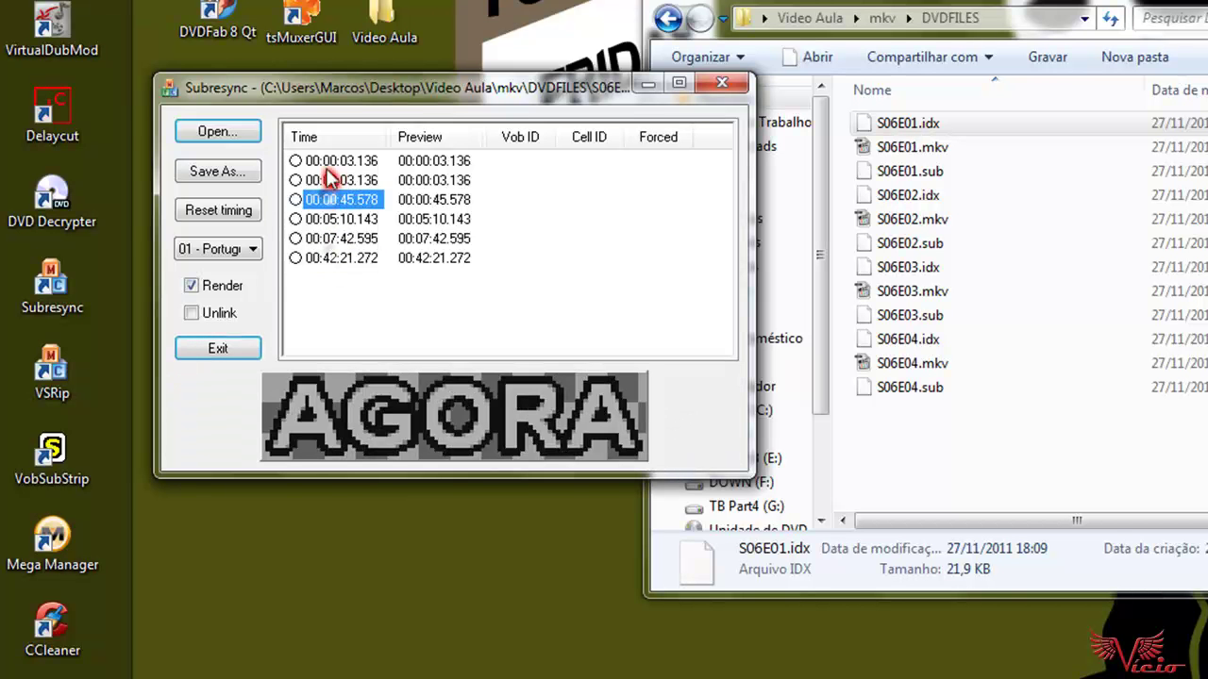
{"action": "left_click", "coordinate": [325, 161]}
Load S06E02.idx from the DVDFILES folder into Subresync and preview several early lines of its first Portuguese track
{"action": "left_click_drag", "start_coordinate": [909, 195], "coordinate": [593, 255]}
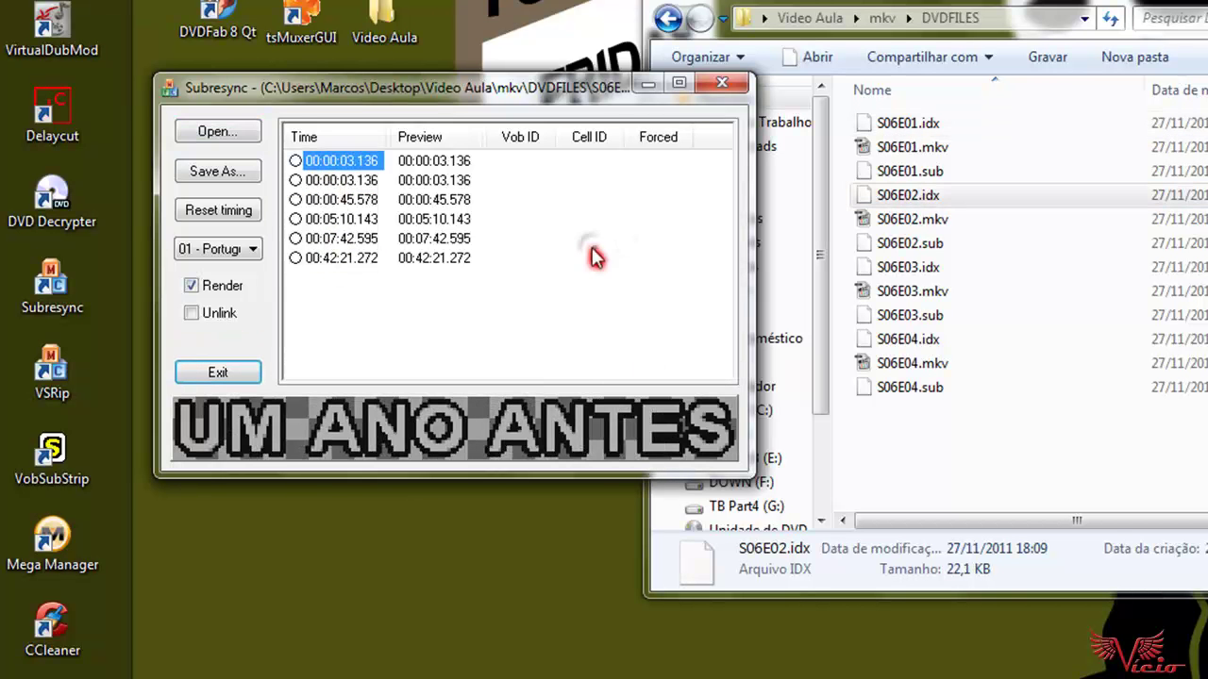
{"action": "left_click", "coordinate": [650, 363]}
{"action": "left_click", "coordinate": [337, 181]}
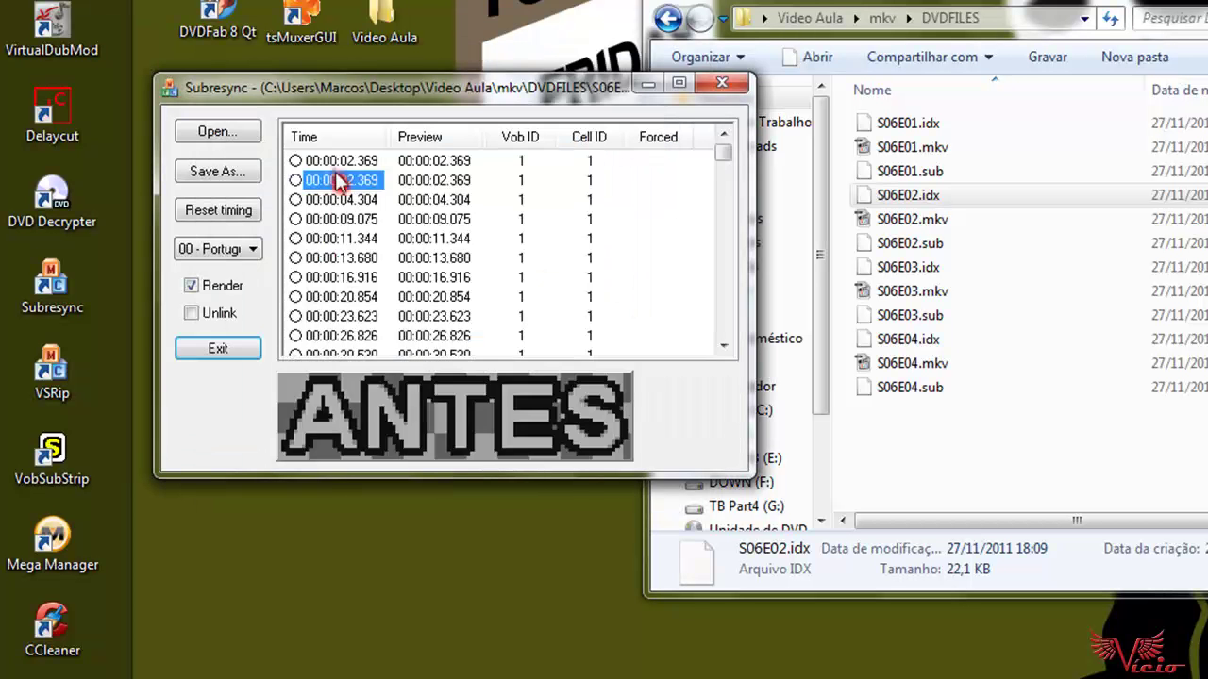
{"action": "left_click", "coordinate": [334, 239]}
{"action": "left_click", "coordinate": [346, 296]}
Preview lines of S06E02's second Portuguese track (01), and close Subresync and the DVDFILES folder window
{"action": "left_click", "coordinate": [255, 249]}
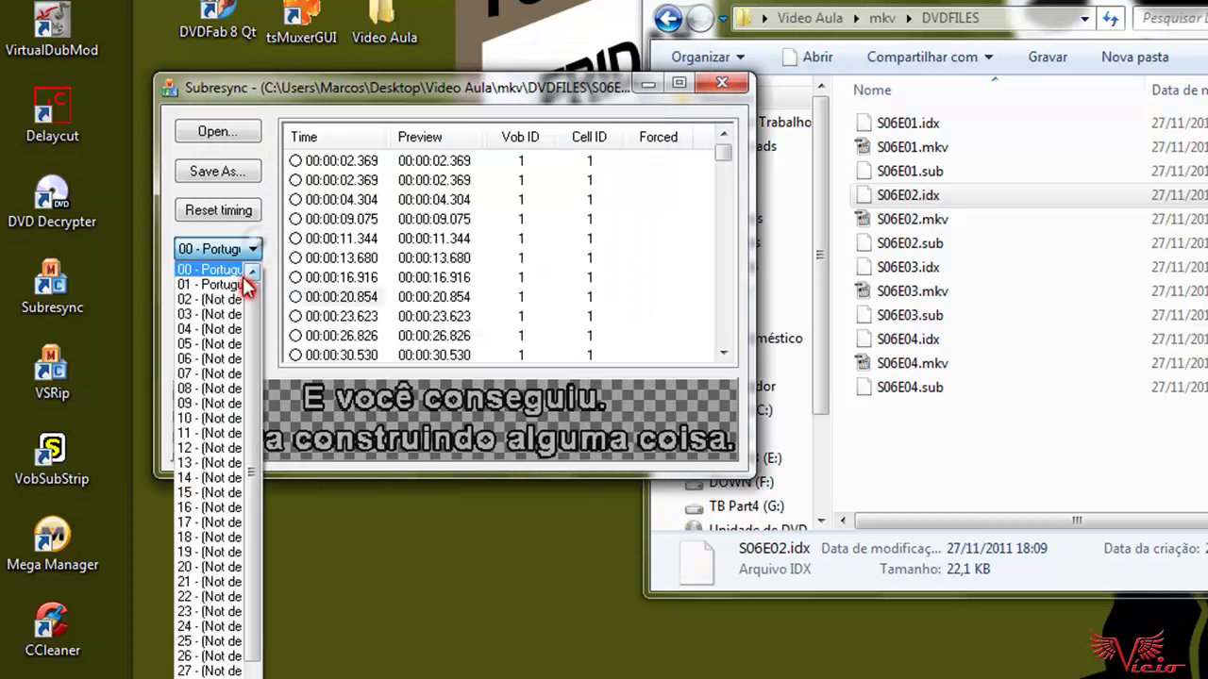
{"action": "left_click", "coordinate": [236, 281]}
{"action": "left_click", "coordinate": [340, 200]}
{"action": "left_click", "coordinate": [339, 277]}
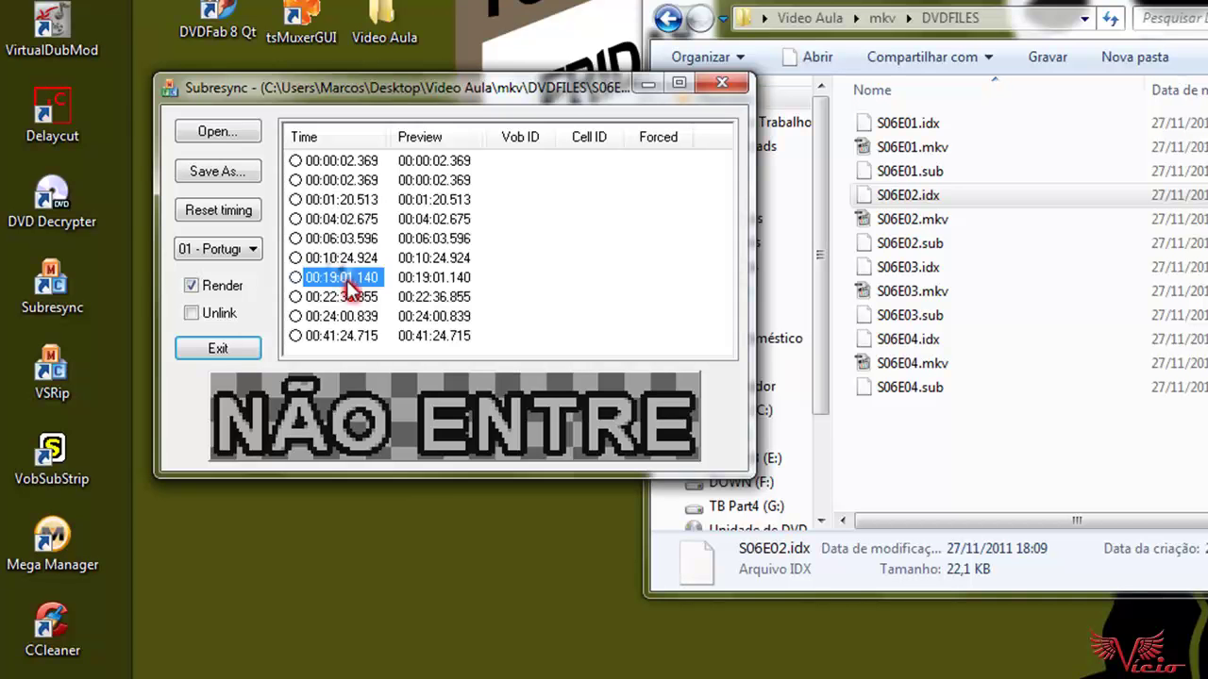
{"action": "left_click", "coordinate": [342, 297]}
{"action": "left_click", "coordinate": [722, 83]}
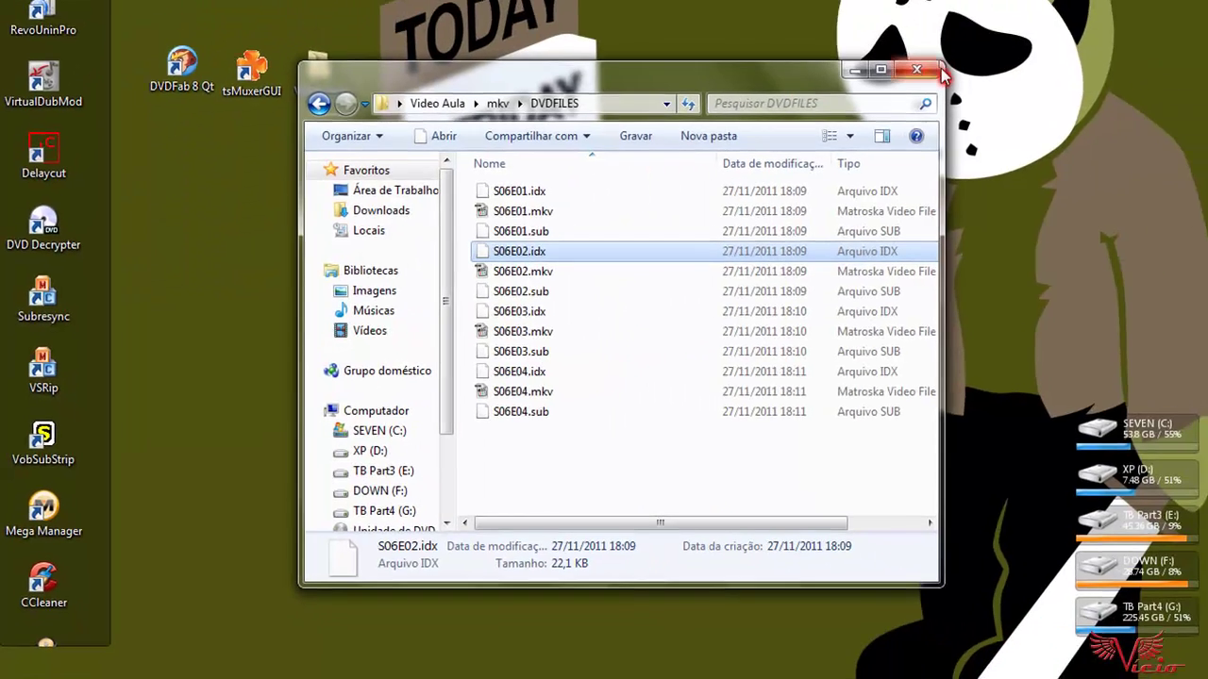
{"action": "key", "text": "alt+F4"}
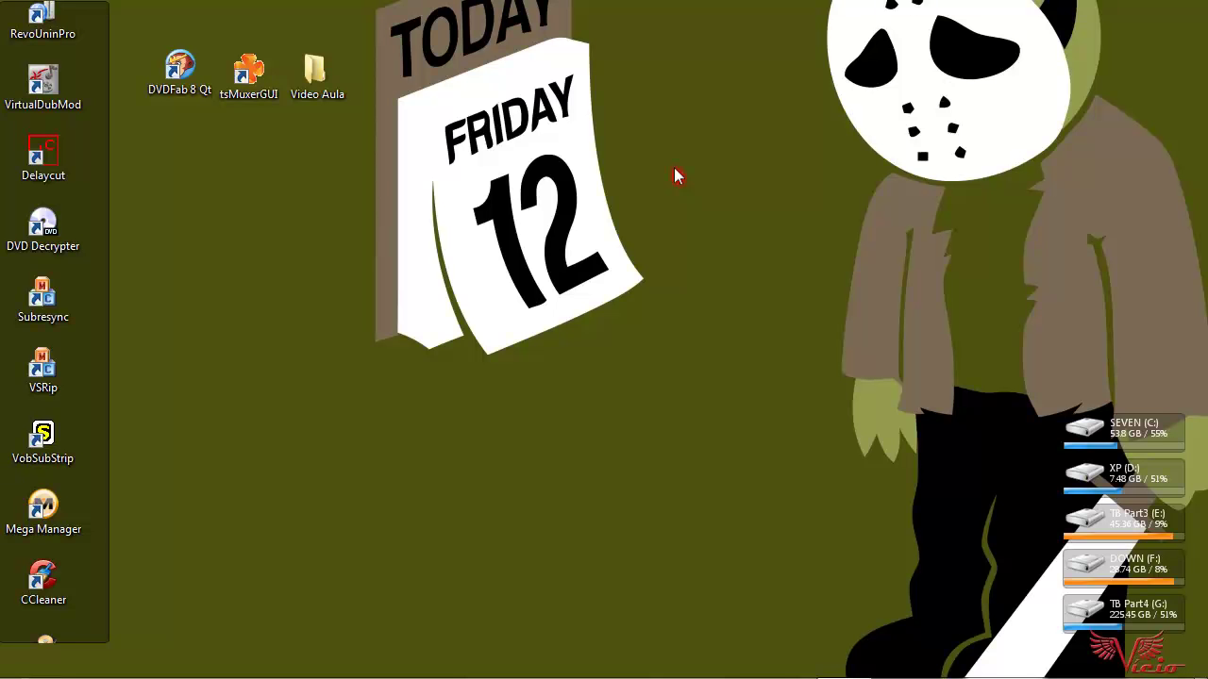
Launch tsMuxeR GUI from the desktop and move its window clear of the desktop icons
{"action": "key", "text": "ctrl+shift+Right"}
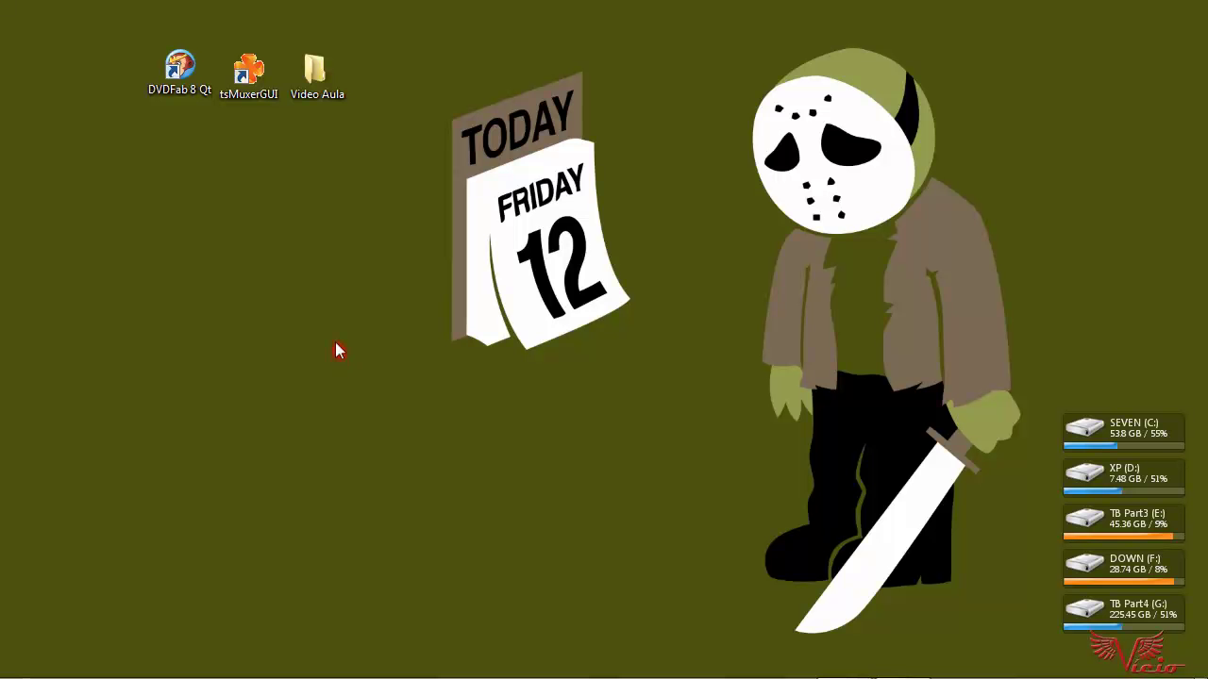
{"action": "double_click", "coordinate": [250, 95]}
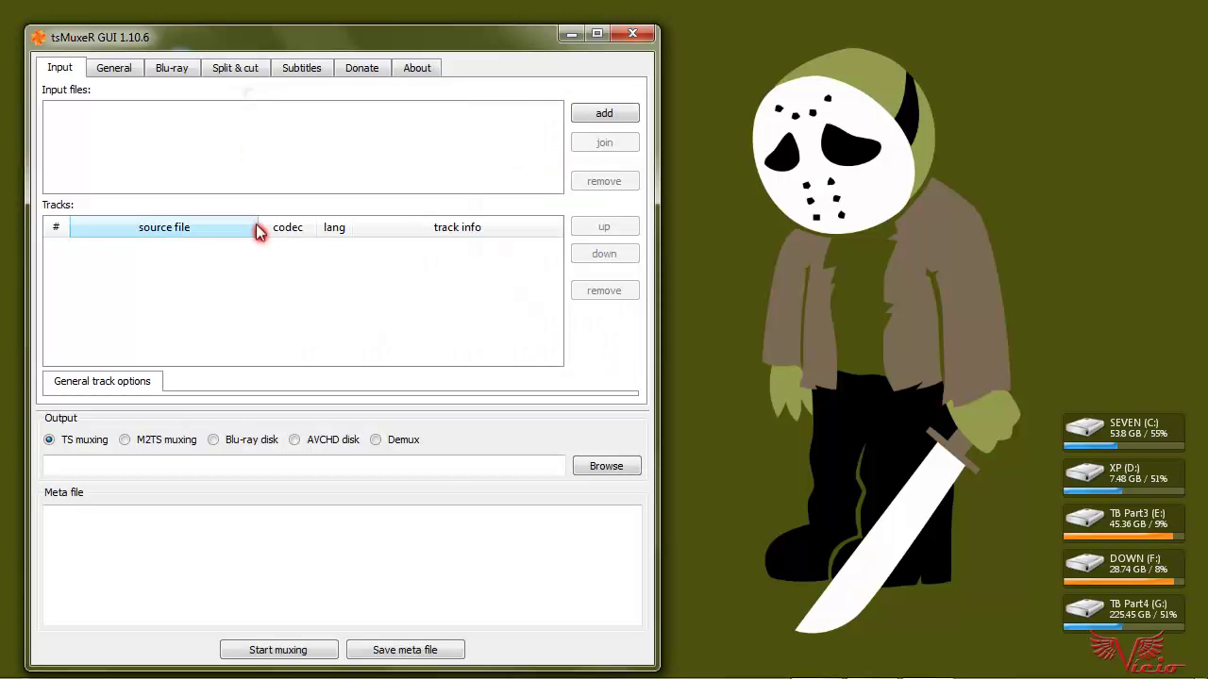
{"action": "left_click_drag", "start_coordinate": [272, 53], "coordinate": [818, 29]}
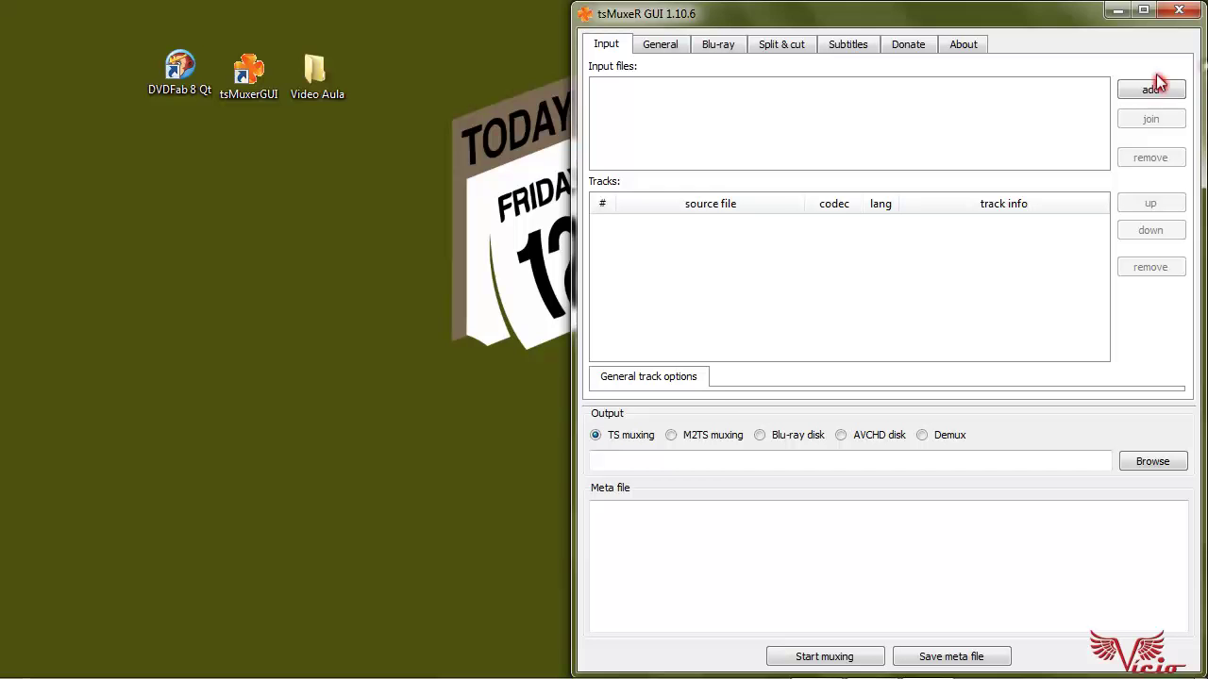
Move the DVDFILES folder out of the mkv folder into its parent folder Video Aula
{"action": "double_click", "coordinate": [317, 99]}
{"action": "double_click", "coordinate": [283, 182]}
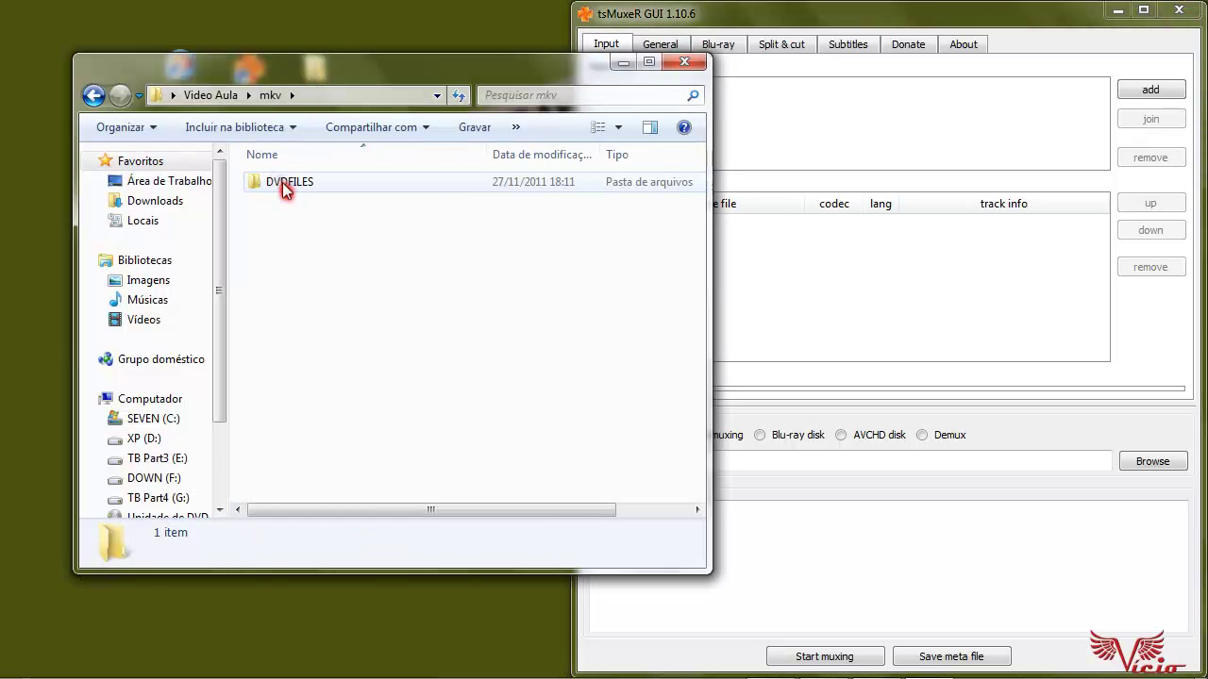
{"action": "double_click", "coordinate": [282, 182]}
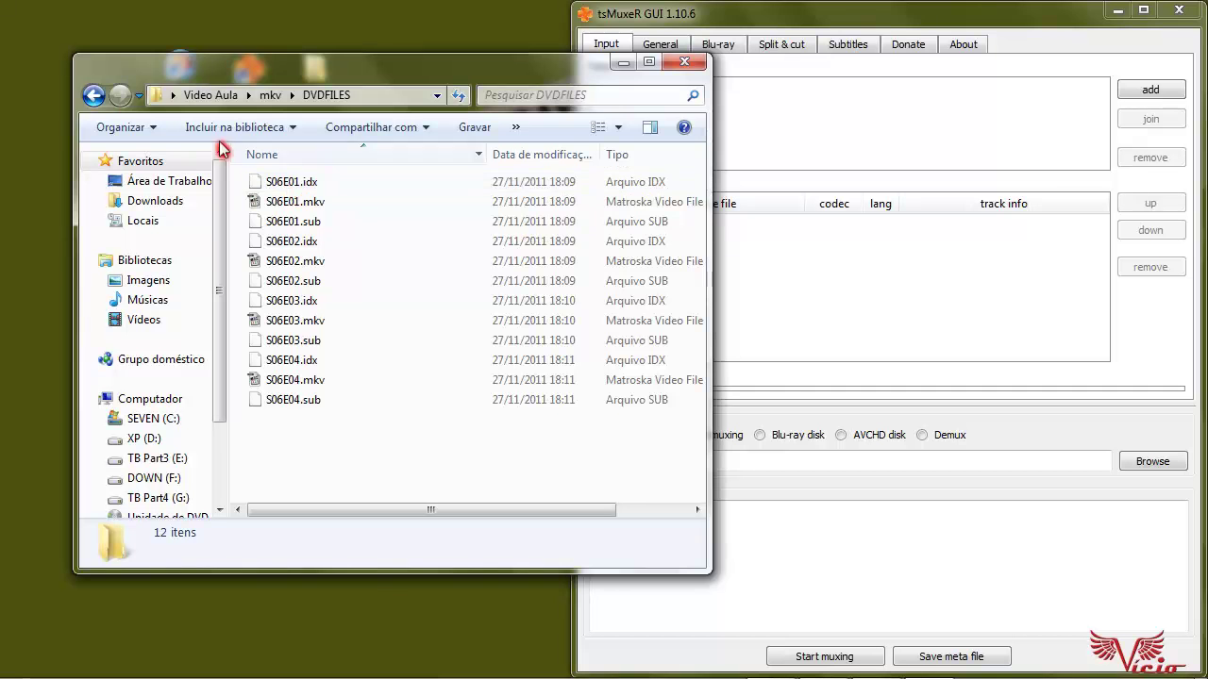
{"action": "left_click", "coordinate": [94, 96]}
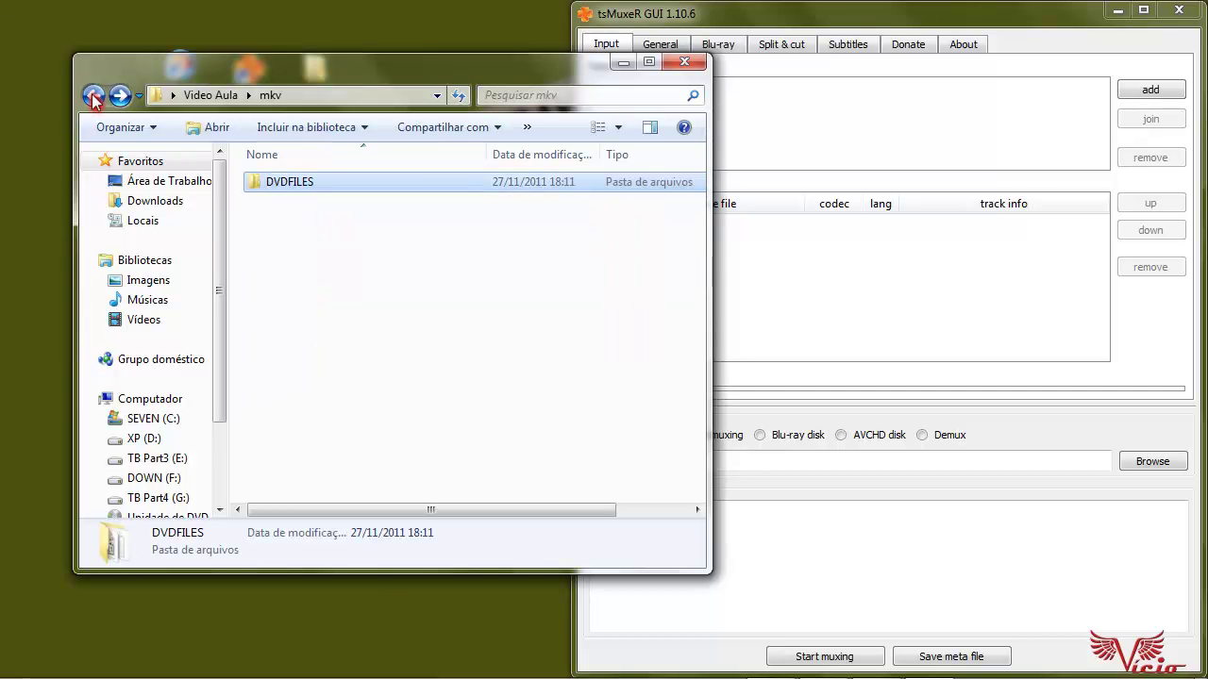
{"action": "right_click", "coordinate": [275, 185]}
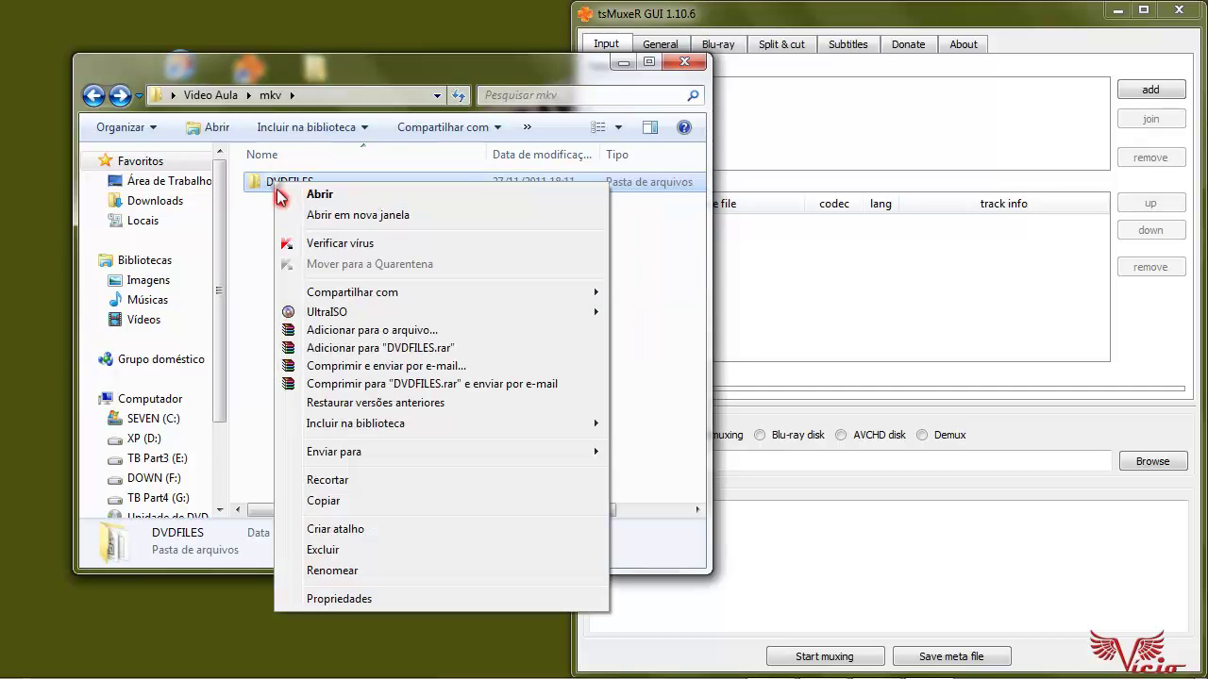
{"action": "left_click", "coordinate": [336, 480]}
{"action": "left_click", "coordinate": [95, 96]}
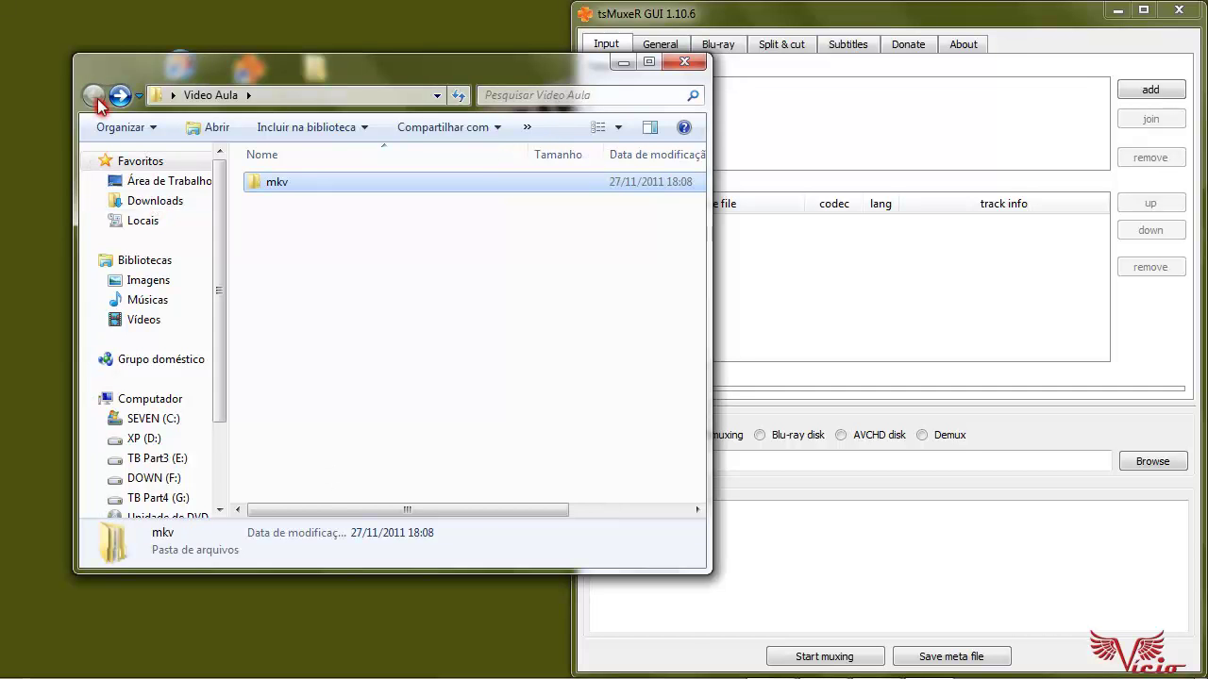
{"action": "right_click", "coordinate": [250, 273]}
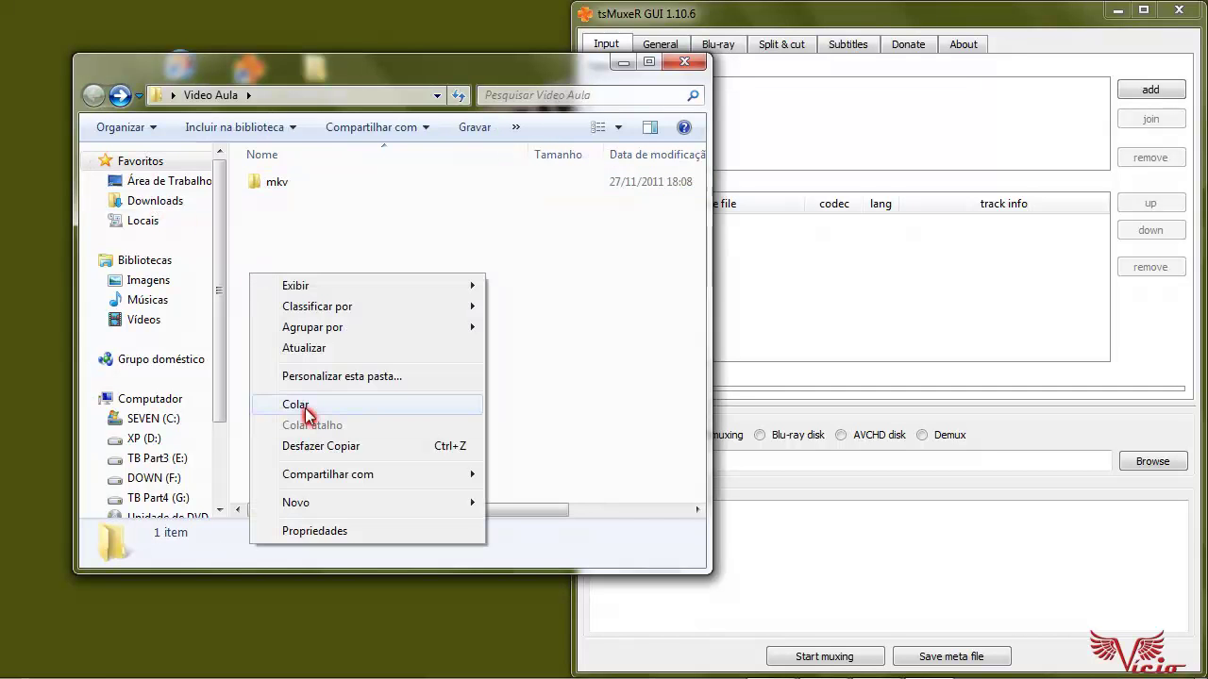
{"action": "left_click", "coordinate": [305, 406]}
Delete the leftover mkv folder from Video Aula and close the folder window
{"action": "left_click", "coordinate": [280, 206]}
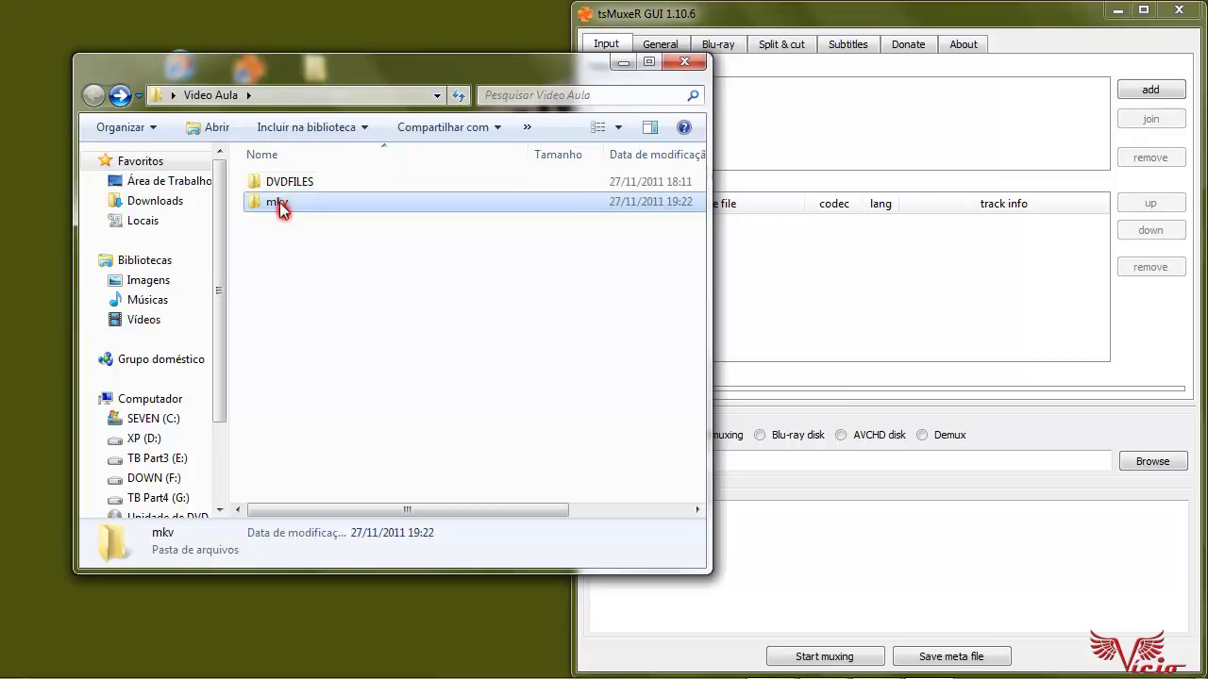
{"action": "key", "text": "Delete"}
{"action": "left_click", "coordinate": [678, 426]}
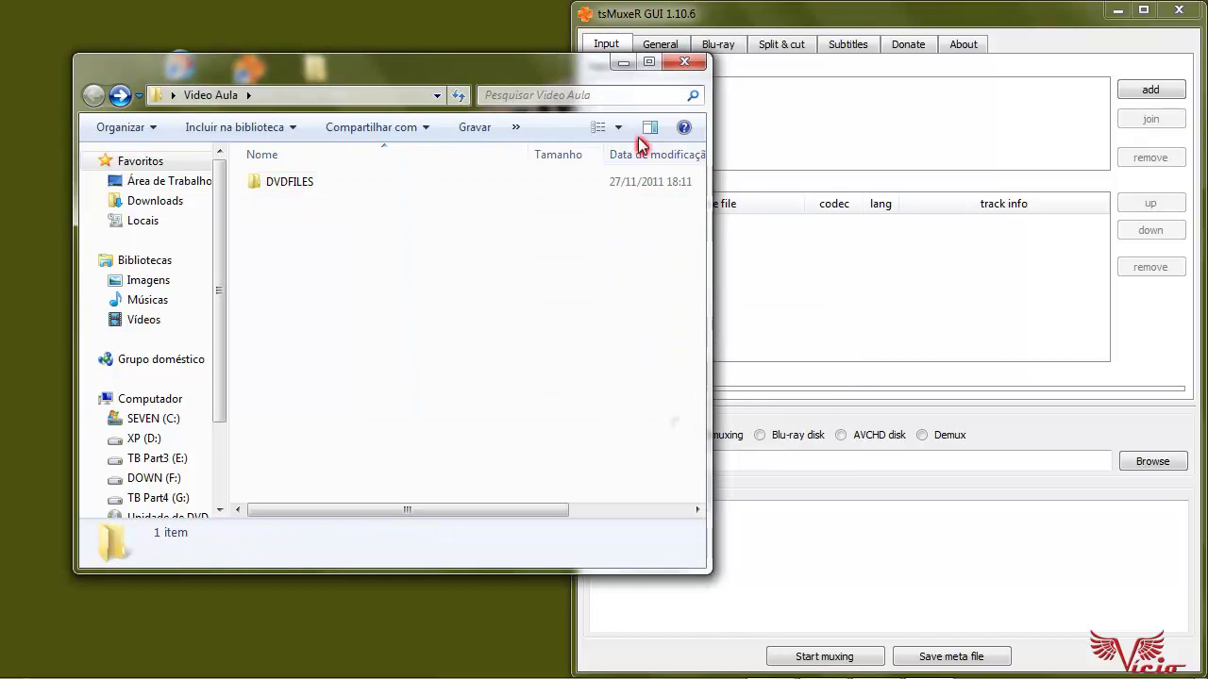
{"action": "left_click", "coordinate": [688, 62]}
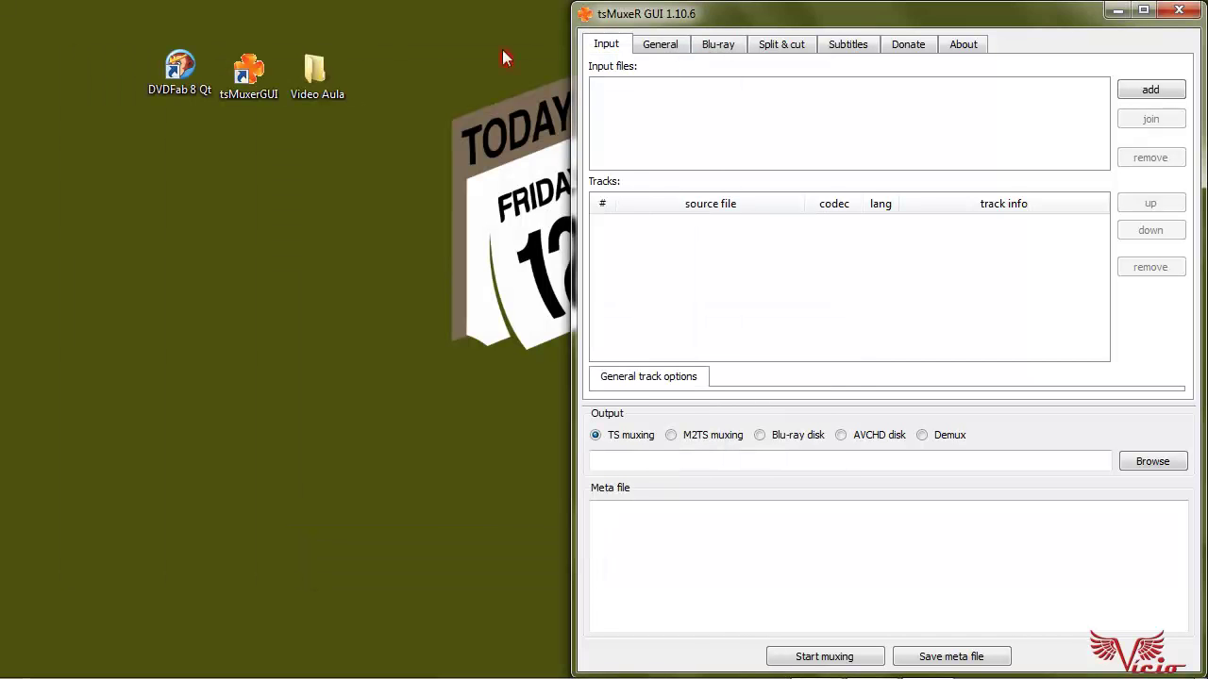
Open the DVDFILES folder in Video Aula, sort its files by type, and dock the window beside tsMuxeR
{"action": "double_click", "coordinate": [315, 76]}
{"action": "left_click", "coordinate": [299, 187]}
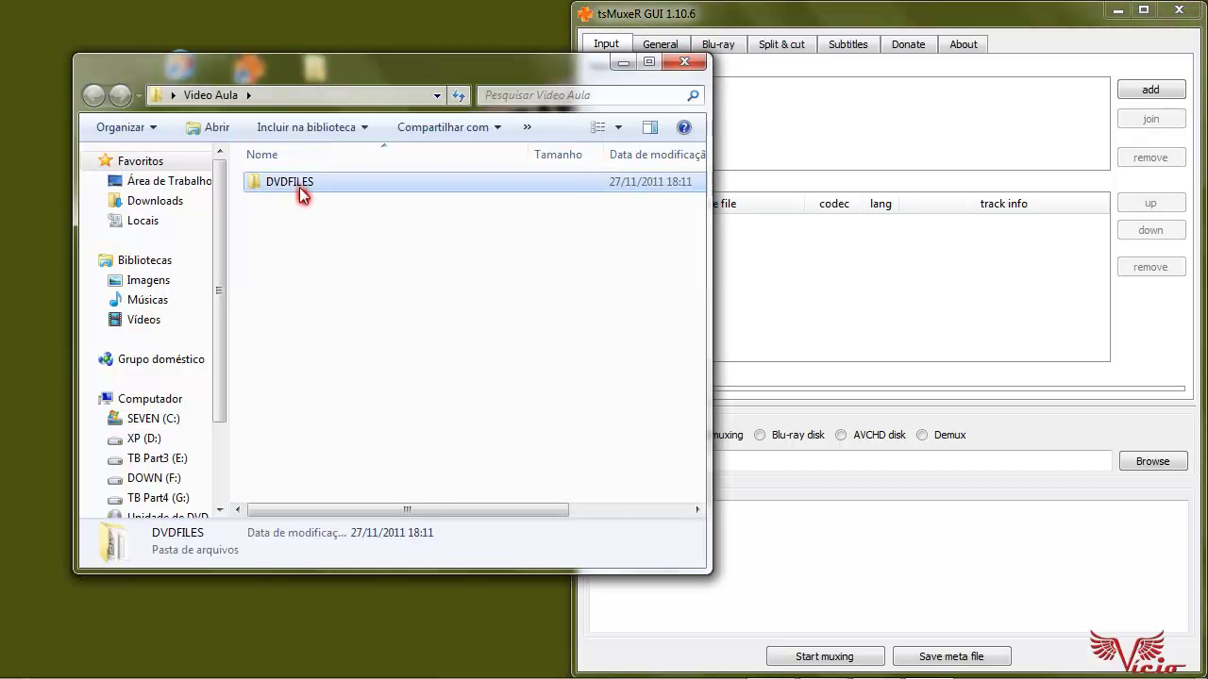
{"action": "double_click", "coordinate": [299, 187]}
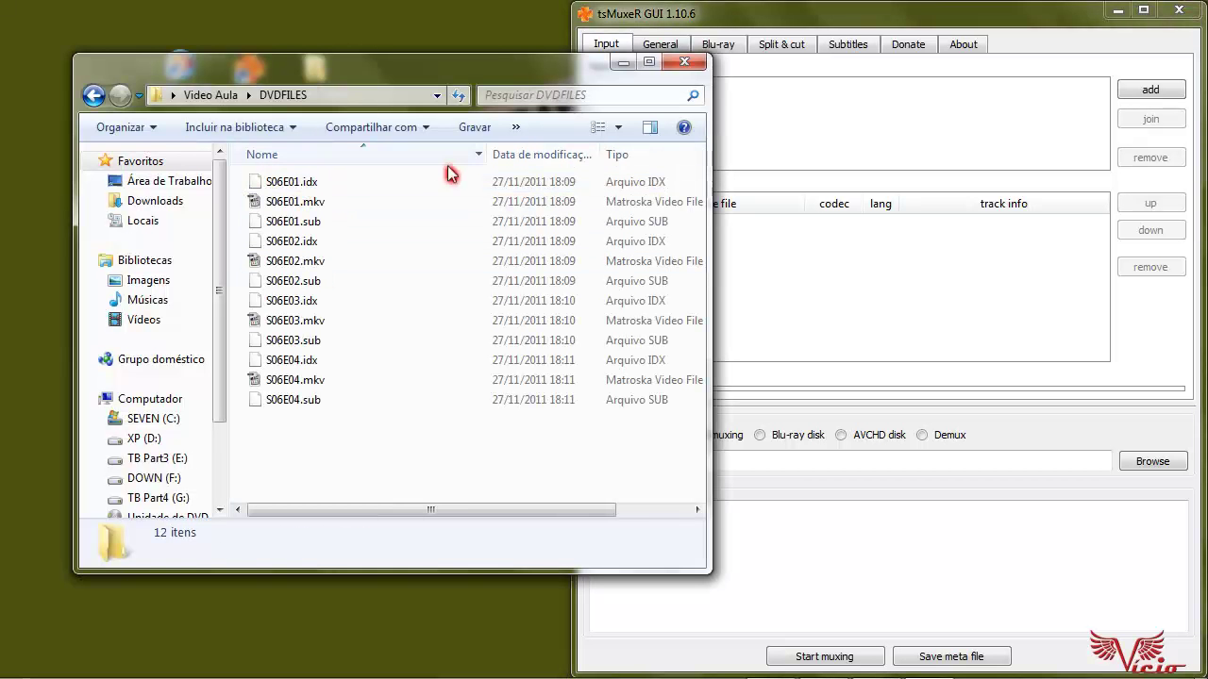
{"action": "left_click", "coordinate": [618, 156]}
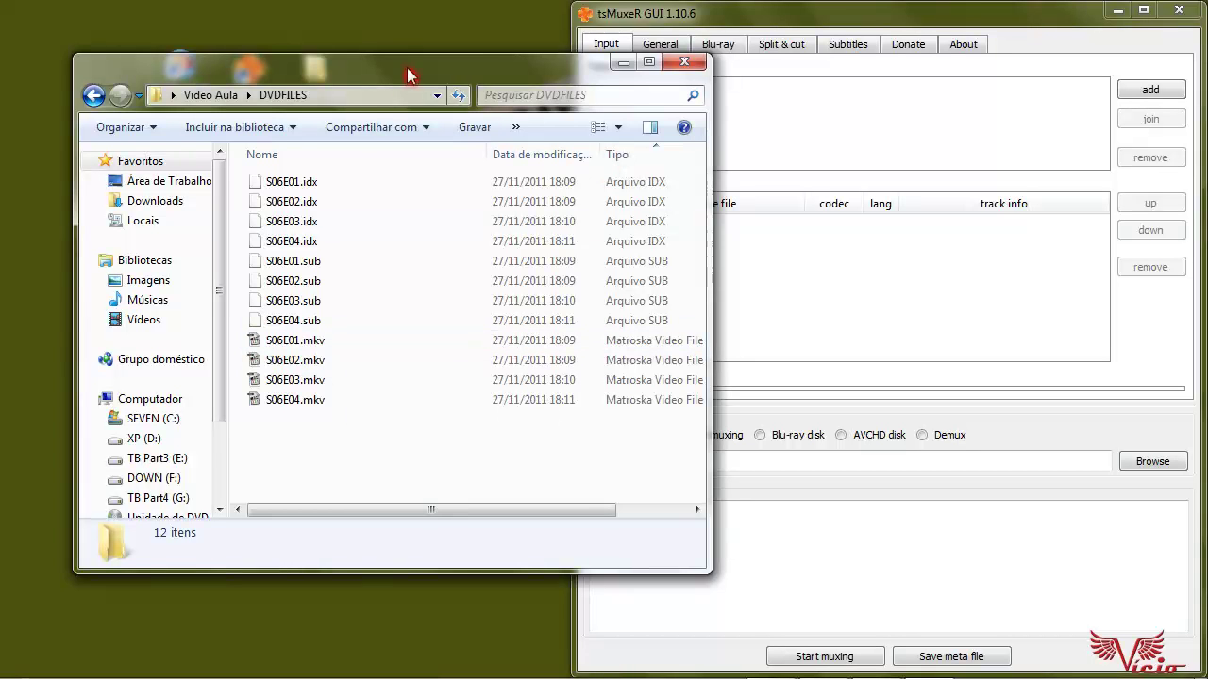
{"action": "left_click_drag", "start_coordinate": [407, 70], "coordinate": [334, 42]}
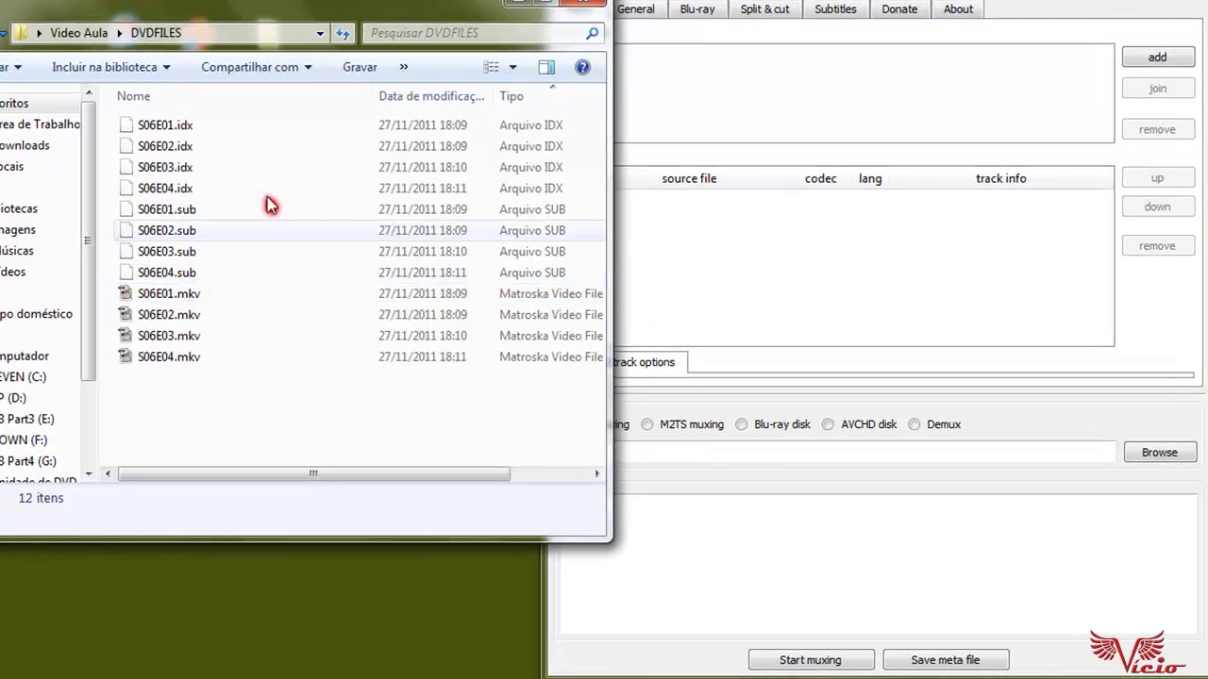
{"action": "key", "text": "super+Left"}
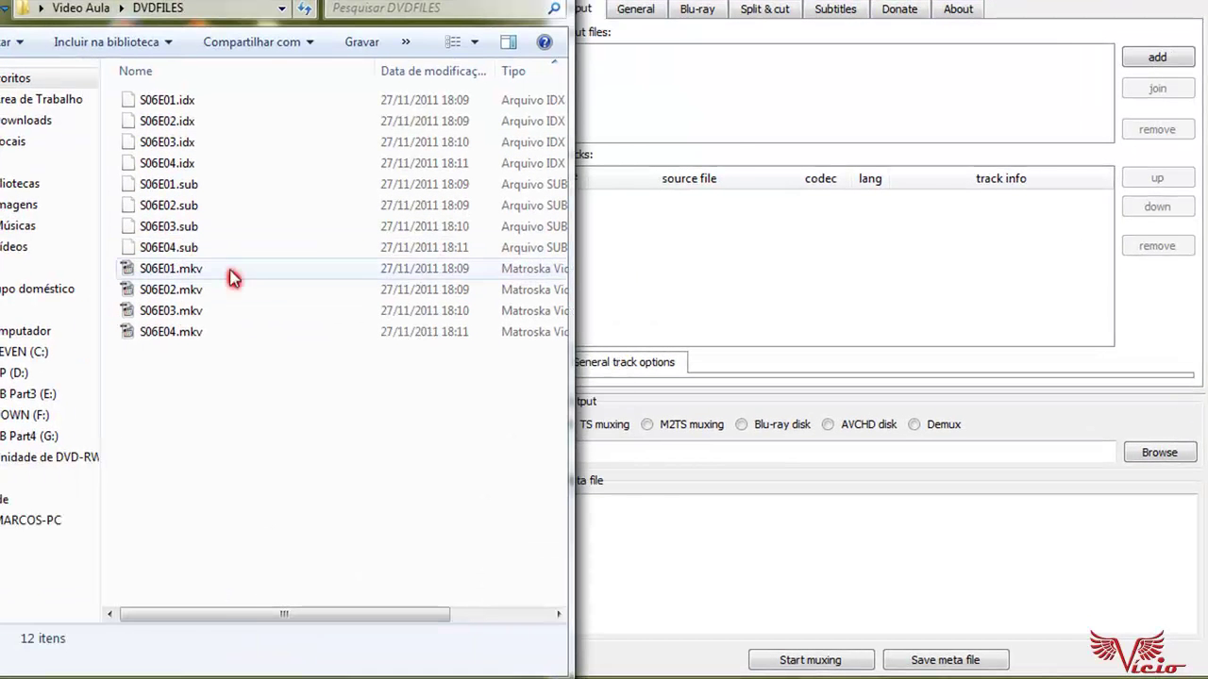
Add S06E01.mkv, S06E02.mkv, S06E03.mkv and S06E04.mkv to the tsMuxeR input files and close the folder window
{"action": "left_click_drag", "start_coordinate": [179, 271], "coordinate": [777, 81]}
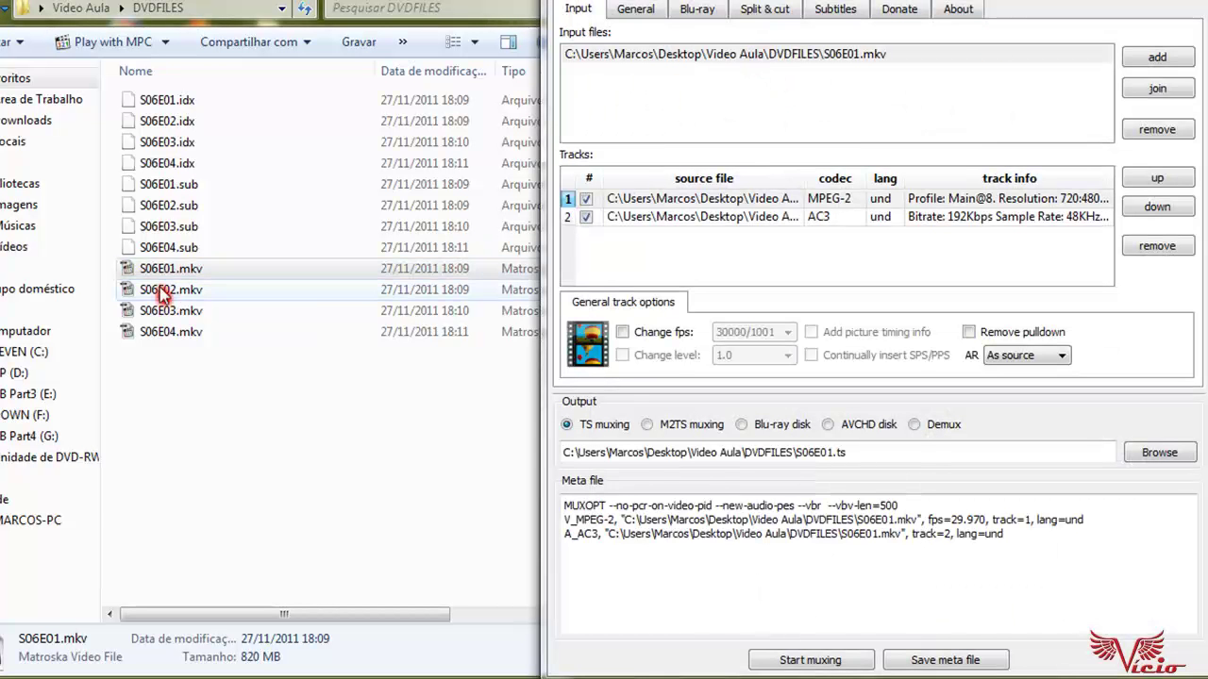
{"action": "left_click_drag", "start_coordinate": [166, 300], "coordinate": [628, 108]}
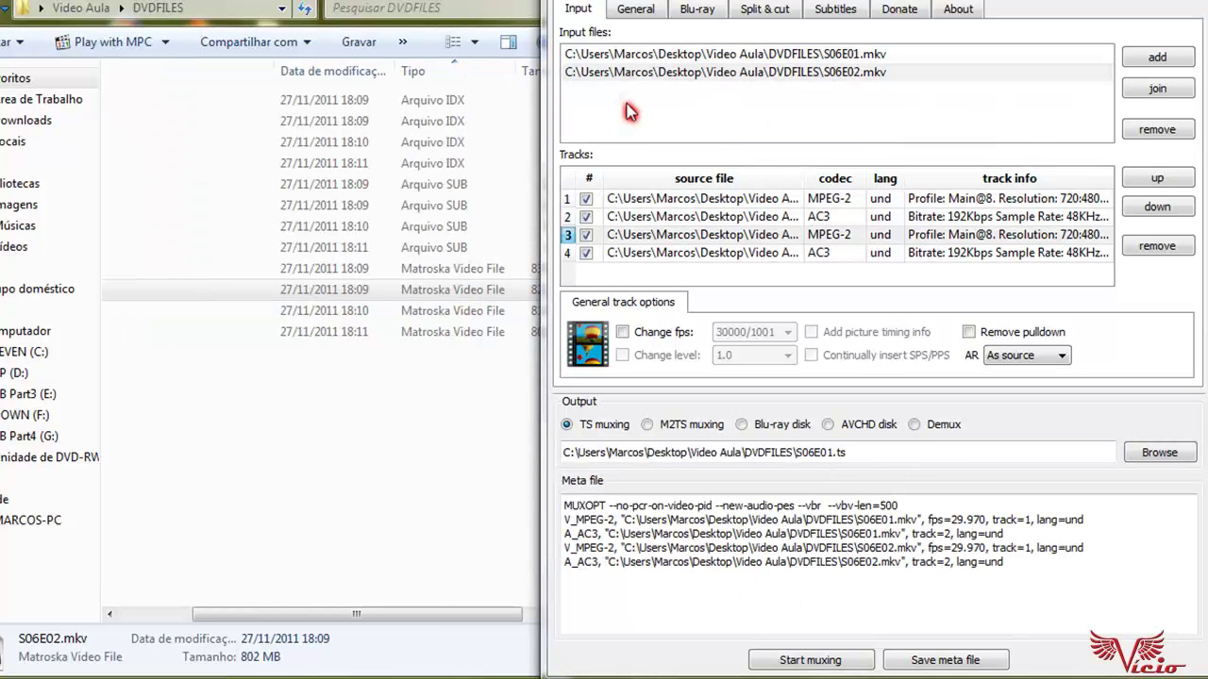
{"action": "left_click_drag", "start_coordinate": [382, 616], "coordinate": [235, 639]}
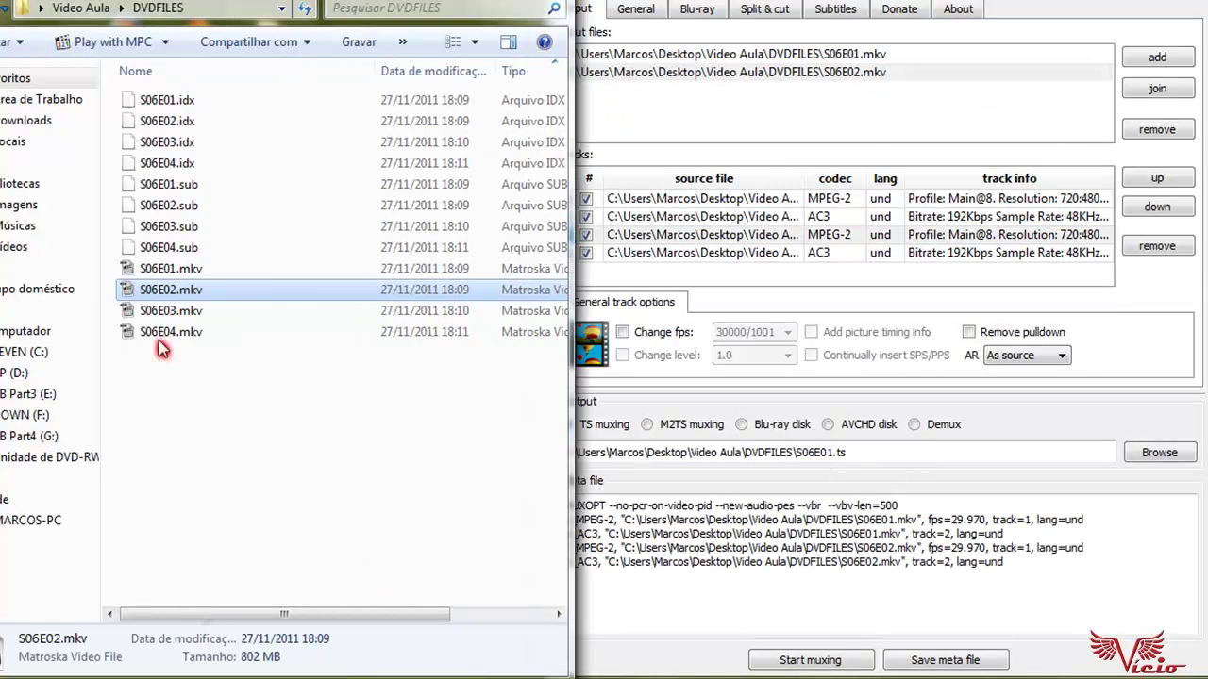
{"action": "left_click_drag", "start_coordinate": [161, 310], "coordinate": [672, 123]}
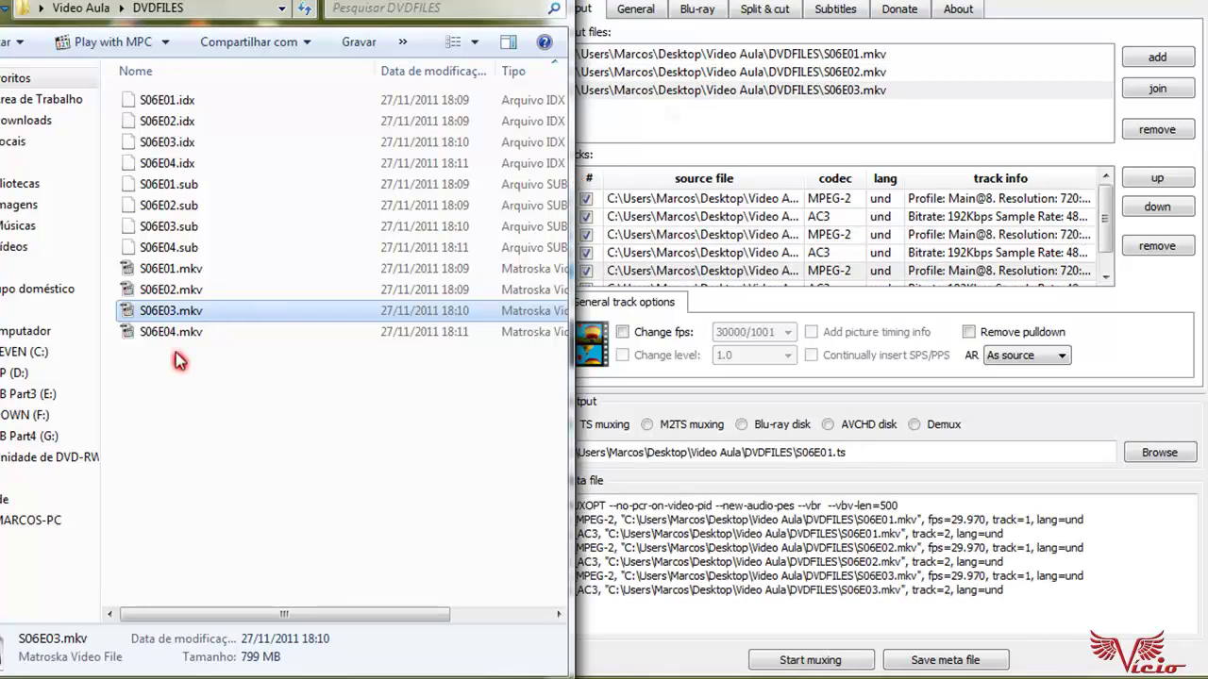
{"action": "left_click_drag", "start_coordinate": [175, 332], "coordinate": [661, 118]}
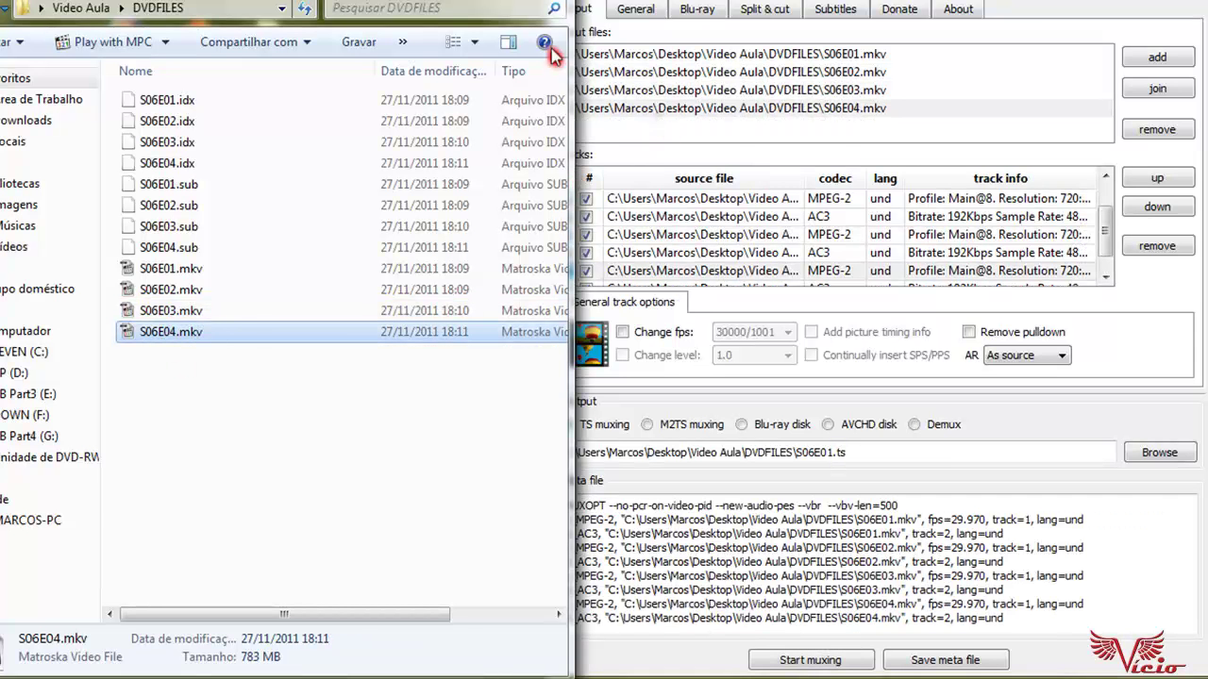
{"action": "key", "text": "alt+F4"}
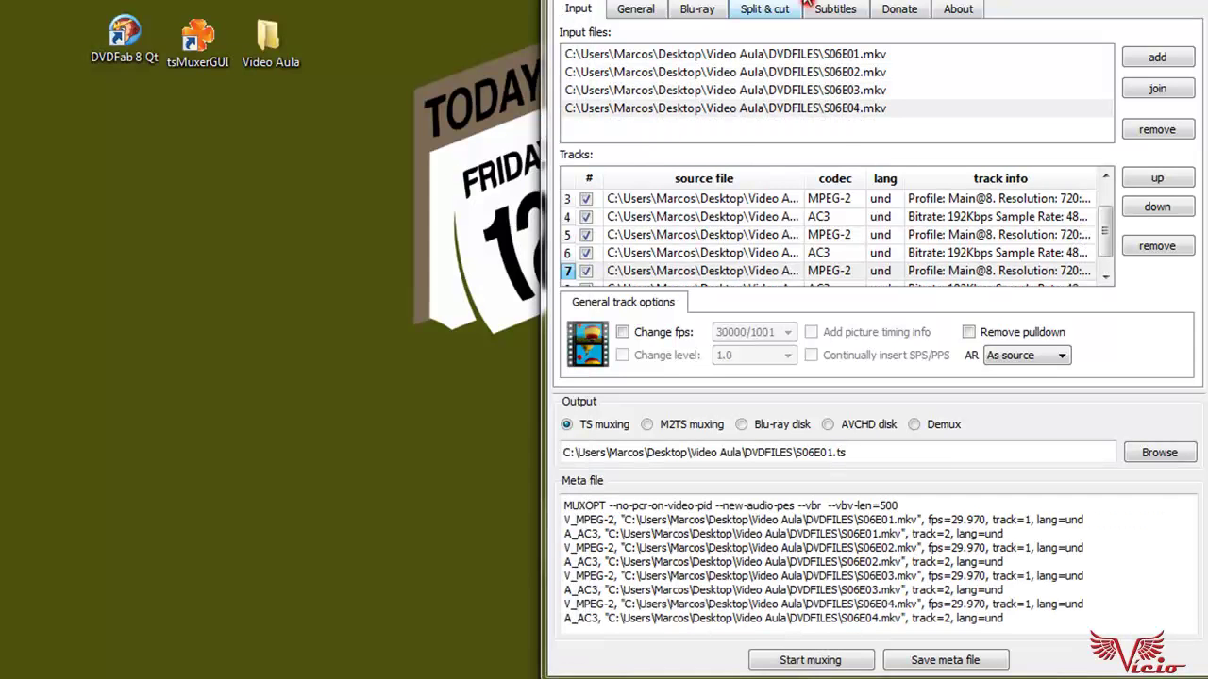
Exclude the MPEG-2 video tracks of all four episodes, leaving only the AC3 audio tracks enabled
{"action": "left_click_drag", "start_coordinate": [861, 2], "coordinate": [772, 2]}
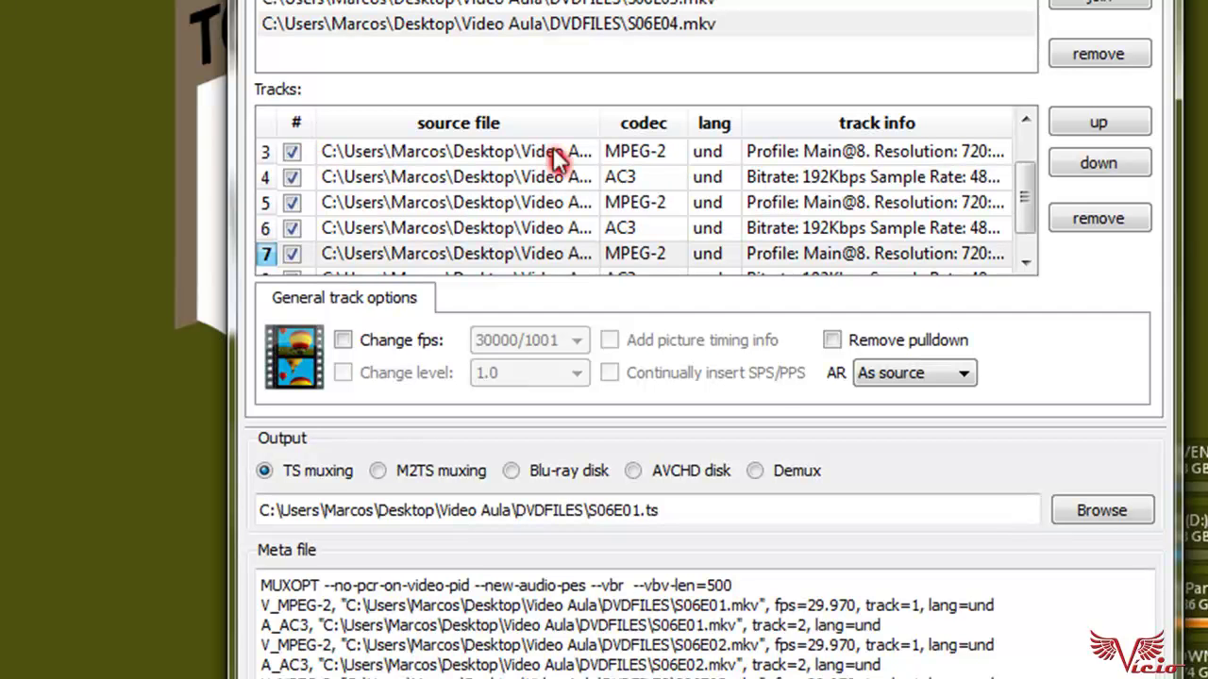
{"action": "left_click", "coordinate": [291, 153]}
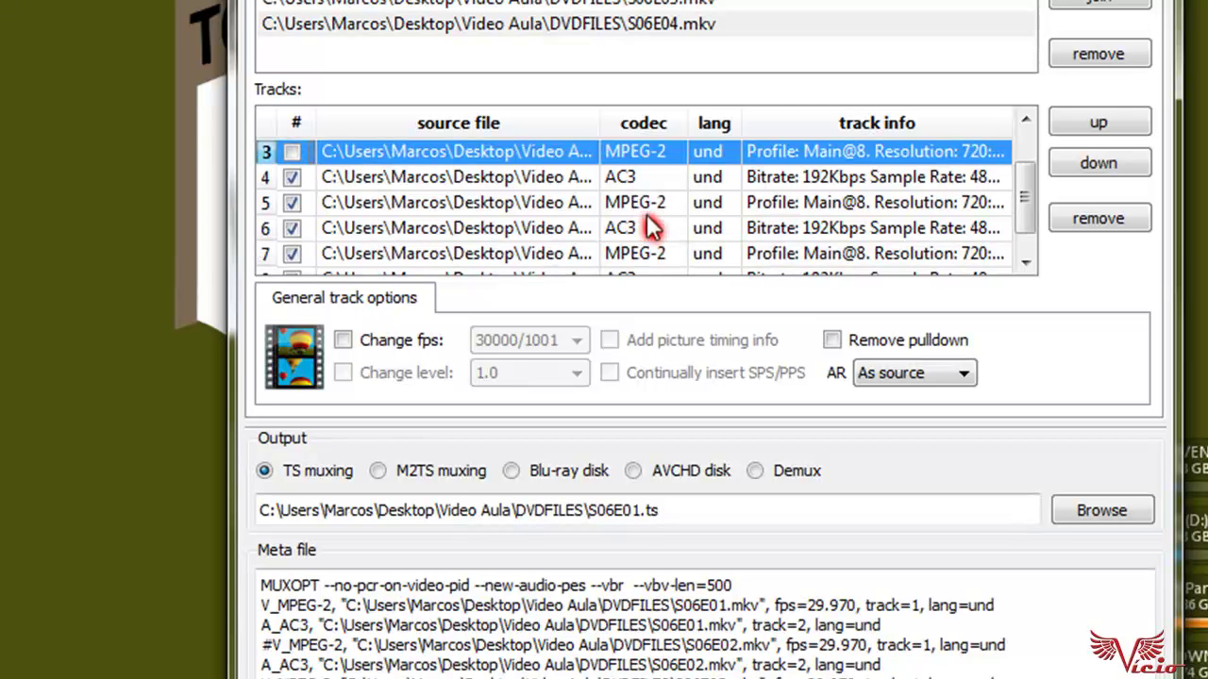
{"action": "left_click", "coordinate": [292, 203]}
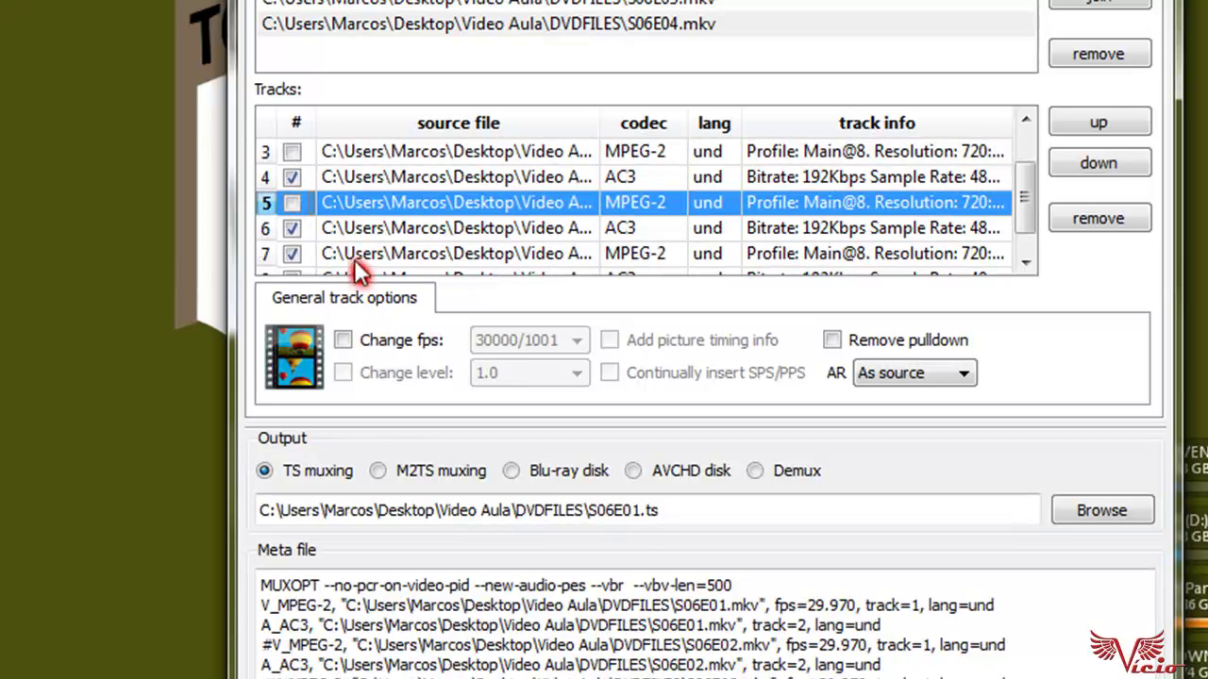
{"action": "left_click", "coordinate": [292, 254]}
{"action": "left_click_drag", "start_coordinate": [1019, 183], "coordinate": [1024, 237]}
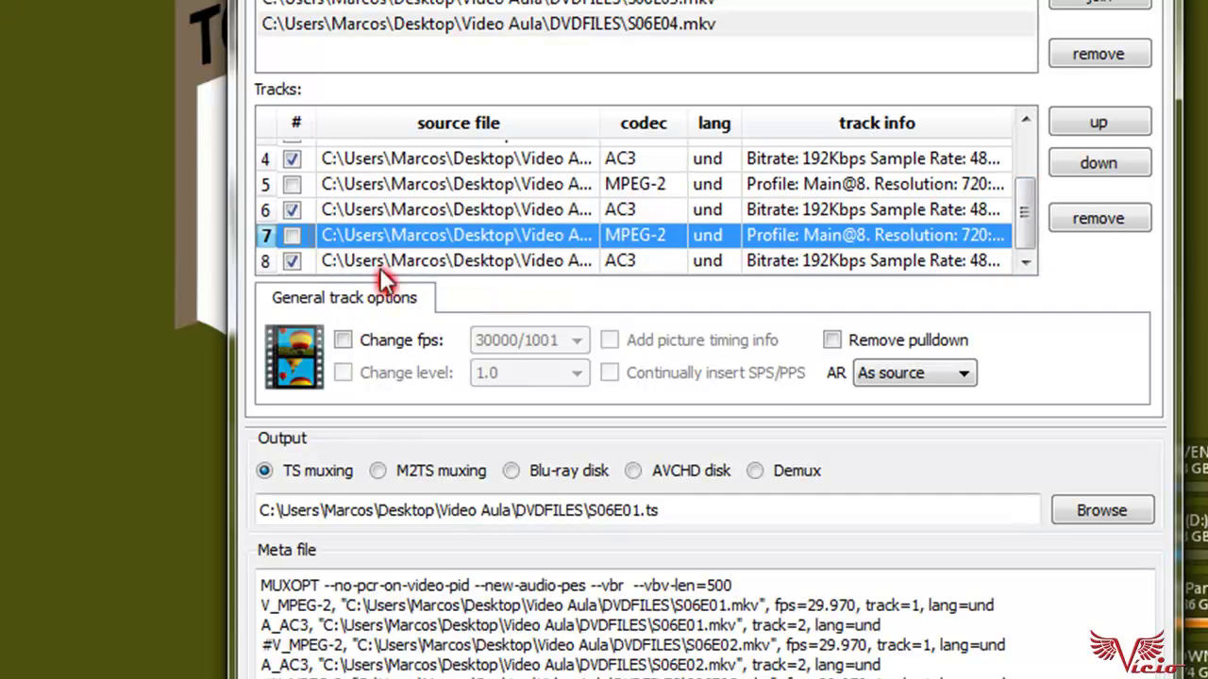
{"action": "left_click", "coordinate": [1022, 120]}
{"action": "left_click", "coordinate": [1023, 119]}
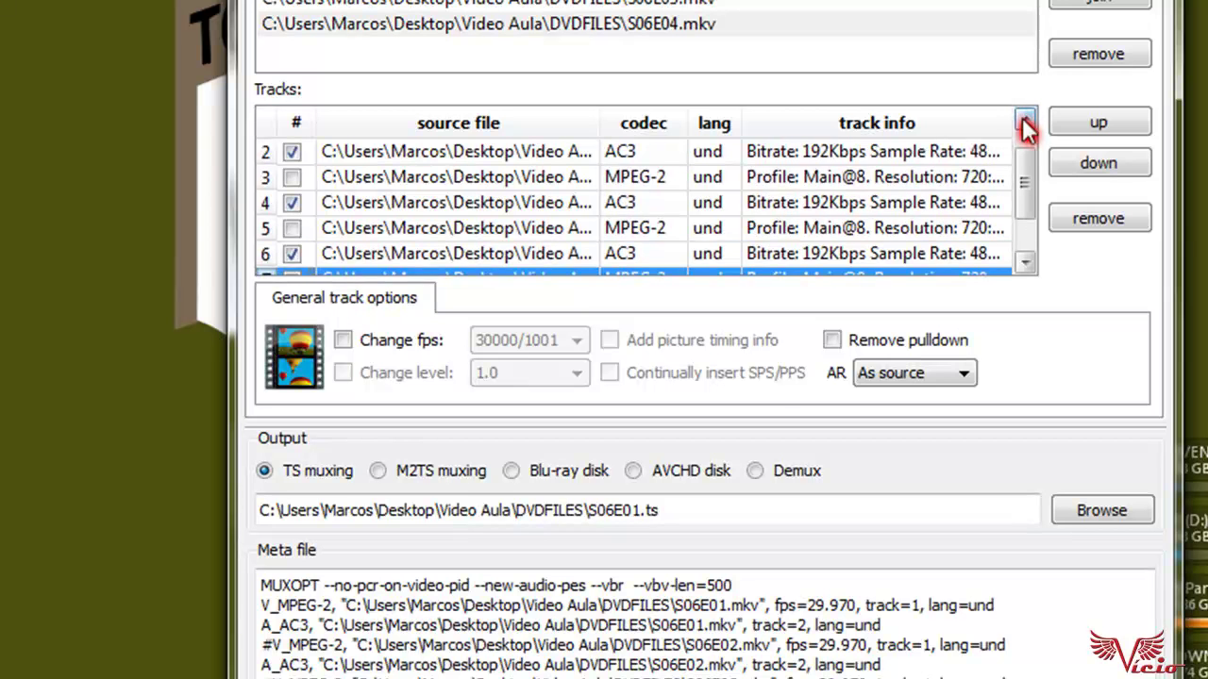
{"action": "left_click", "coordinate": [1025, 121]}
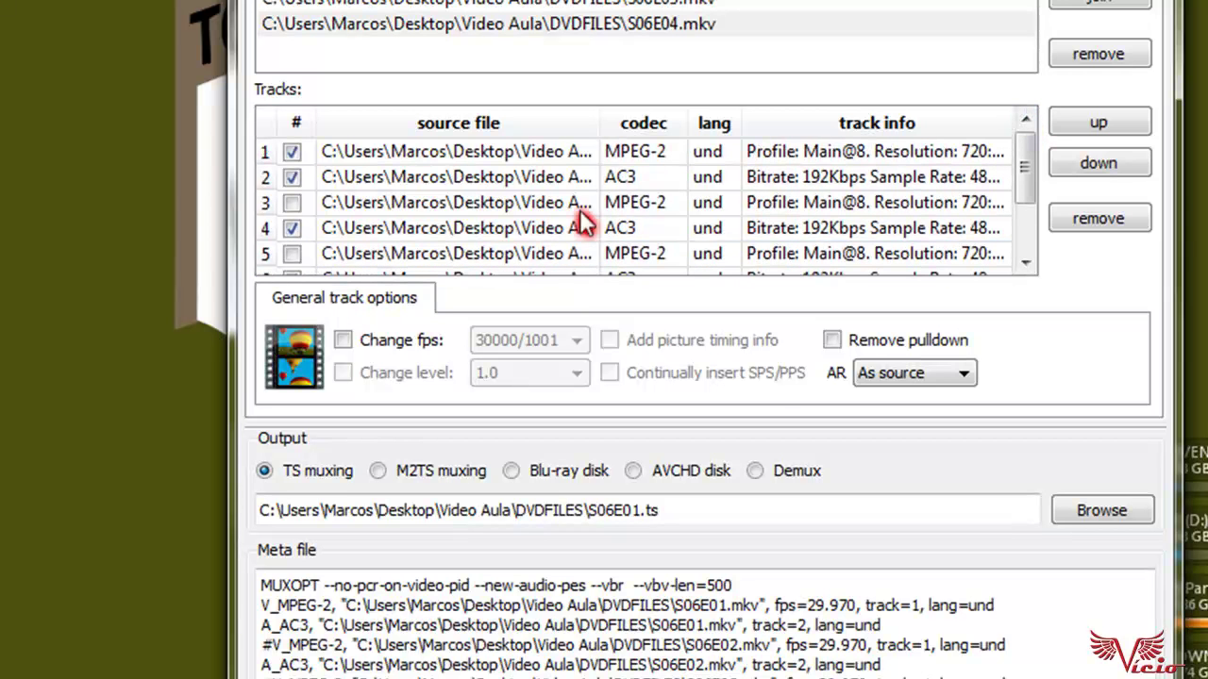
{"action": "left_click", "coordinate": [291, 152]}
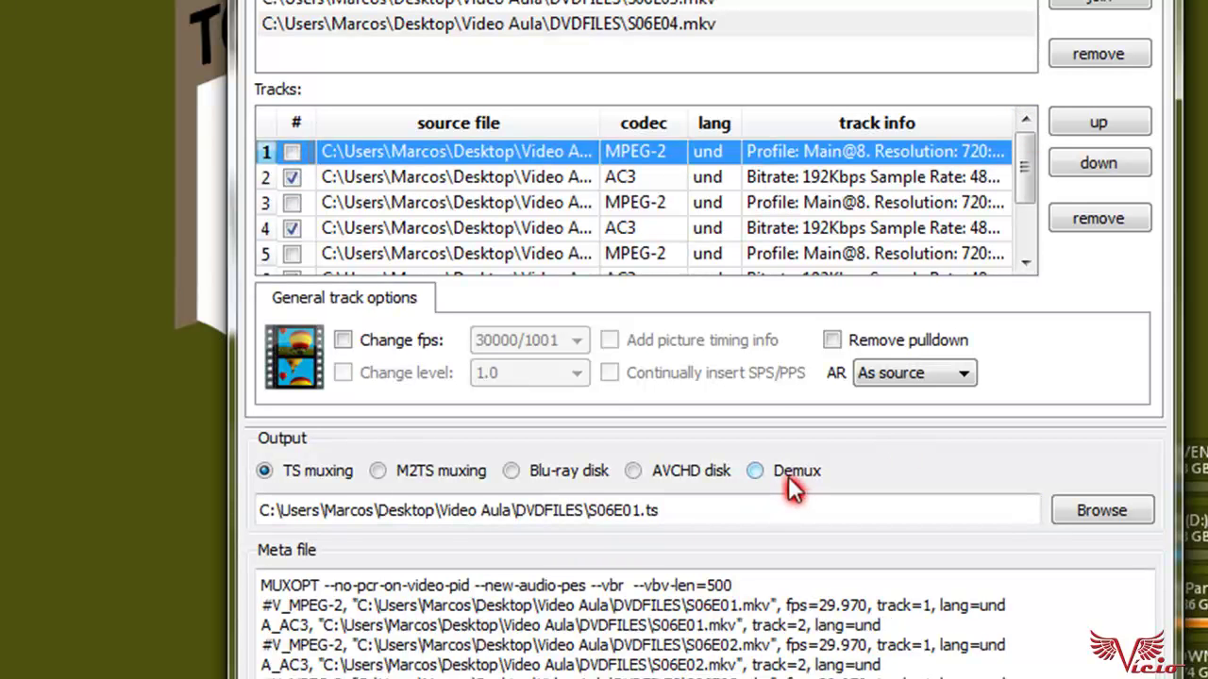
Set the output mode to Demux with the DVDFILES folder in Video Aula as the destination
{"action": "left_click", "coordinate": [750, 473]}
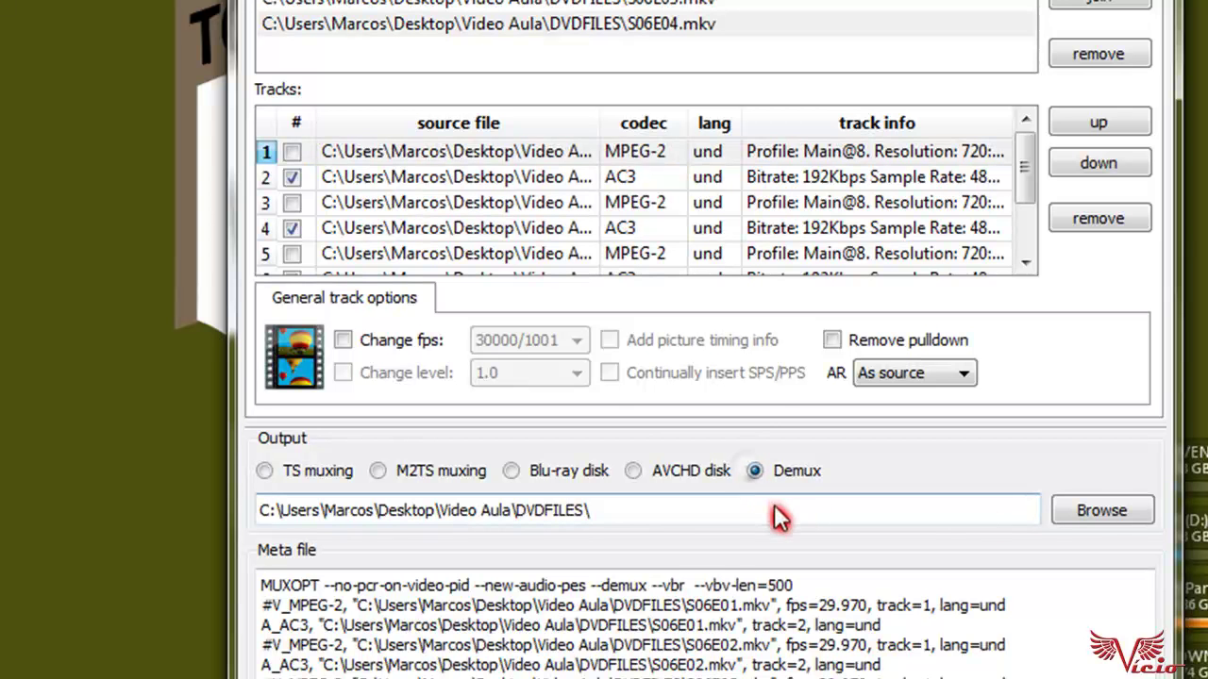
{"action": "left_click", "coordinate": [1067, 517]}
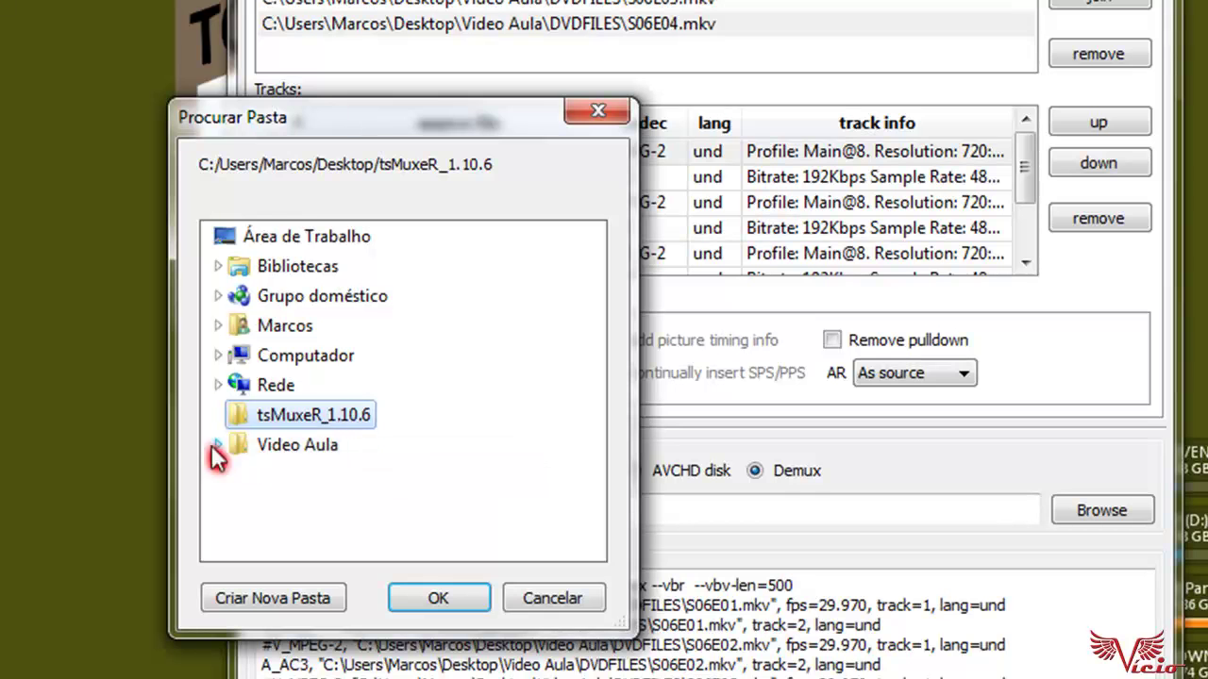
{"action": "left_click", "coordinate": [273, 444]}
{"action": "left_click", "coordinate": [312, 477]}
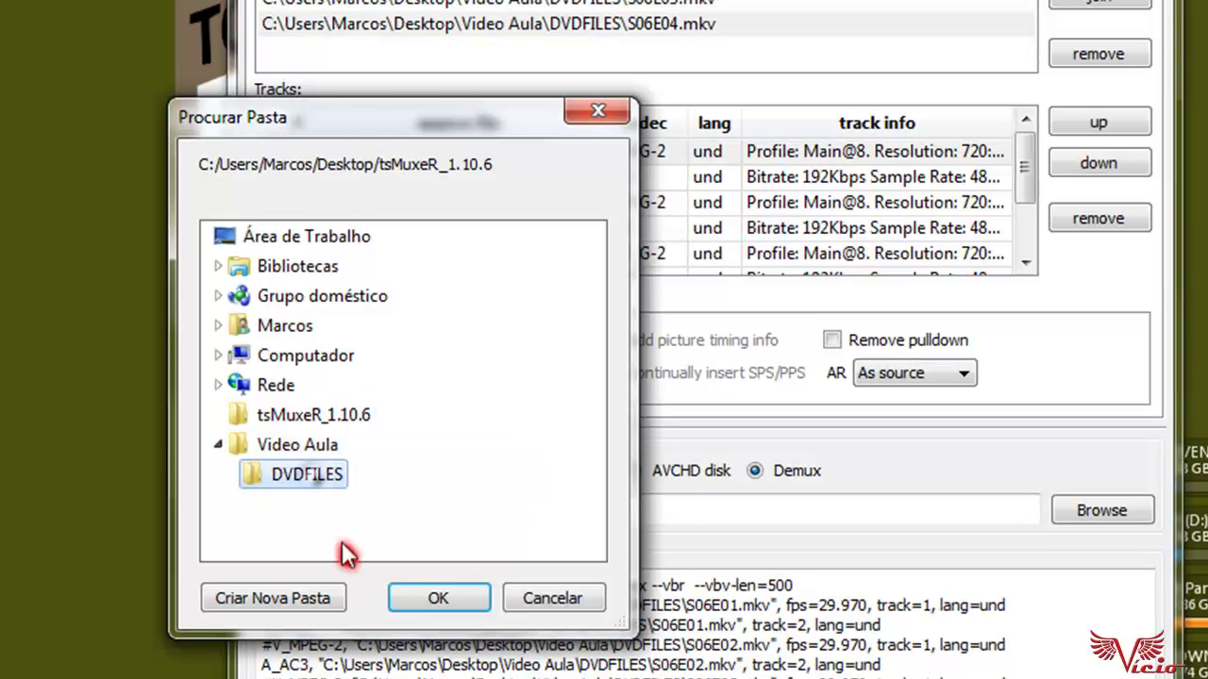
{"action": "left_click", "coordinate": [443, 598]}
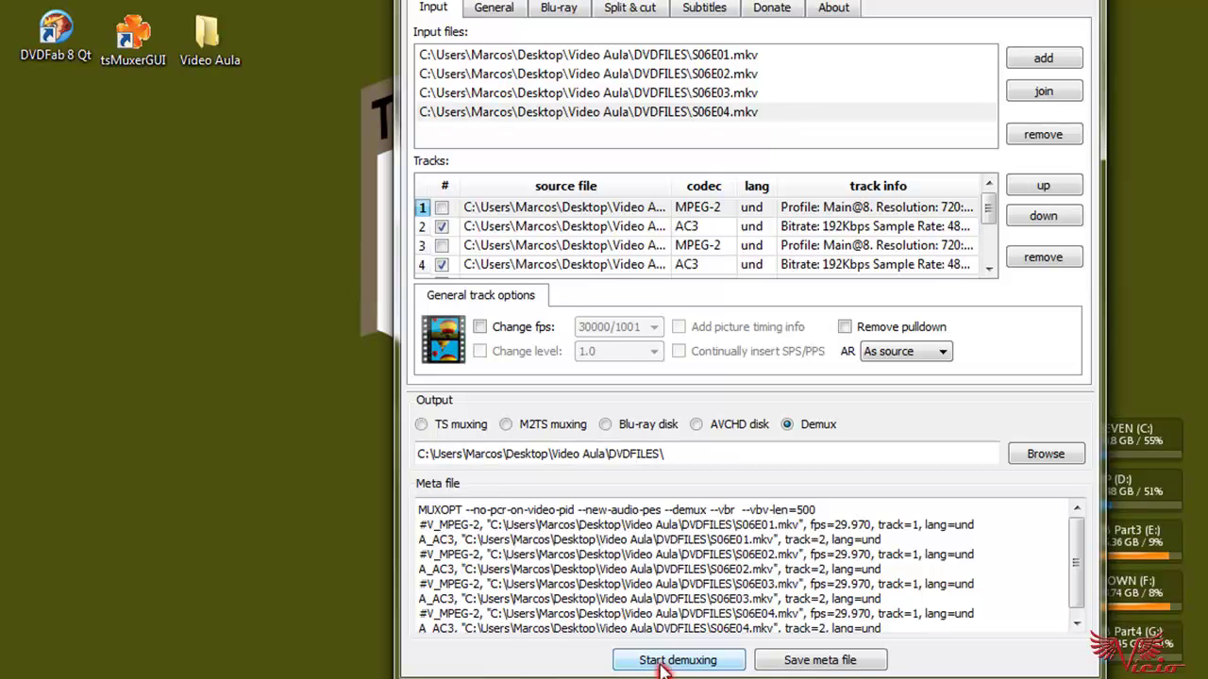
Demux the enabled AC3 tracks, dismiss the finished report and close tsMuxeR
{"action": "left_click", "coordinate": [662, 664]}
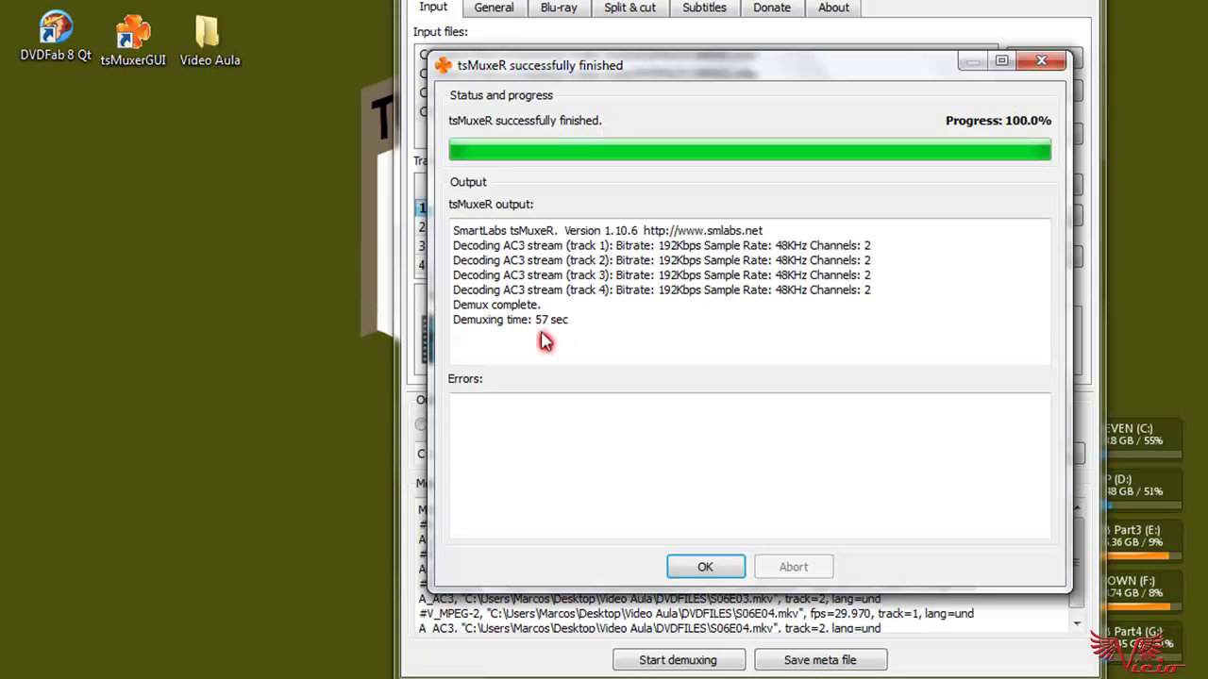
{"action": "left_click", "coordinate": [720, 568]}
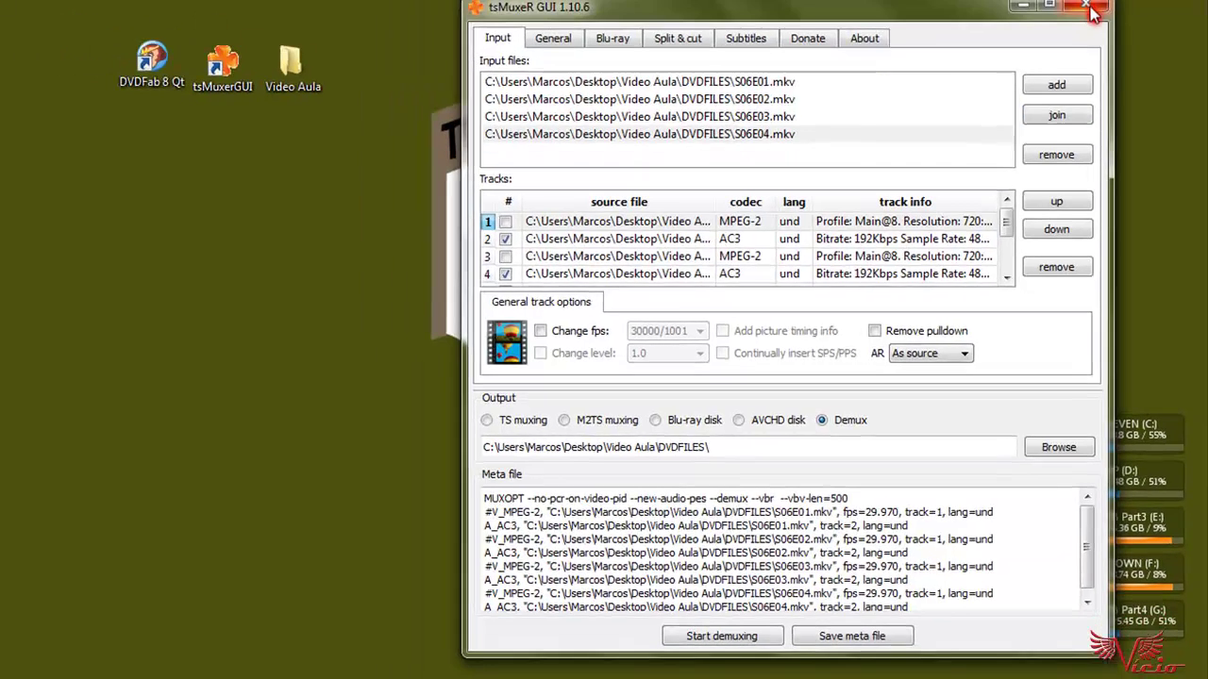
{"action": "left_click", "coordinate": [1086, 7]}
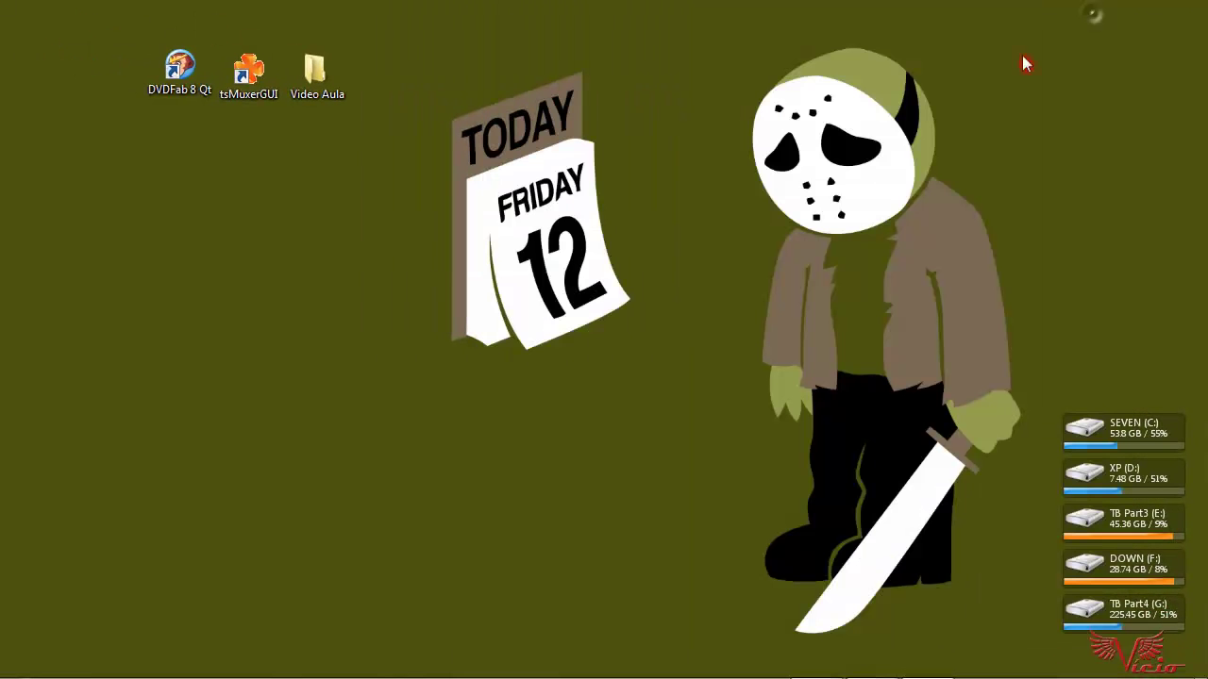
Open the DVDFILES folder in Video Aula, maximize it, and list its files by name with the Tamanho column beside Nome
{"action": "double_click", "coordinate": [331, 87]}
{"action": "double_click", "coordinate": [262, 180]}
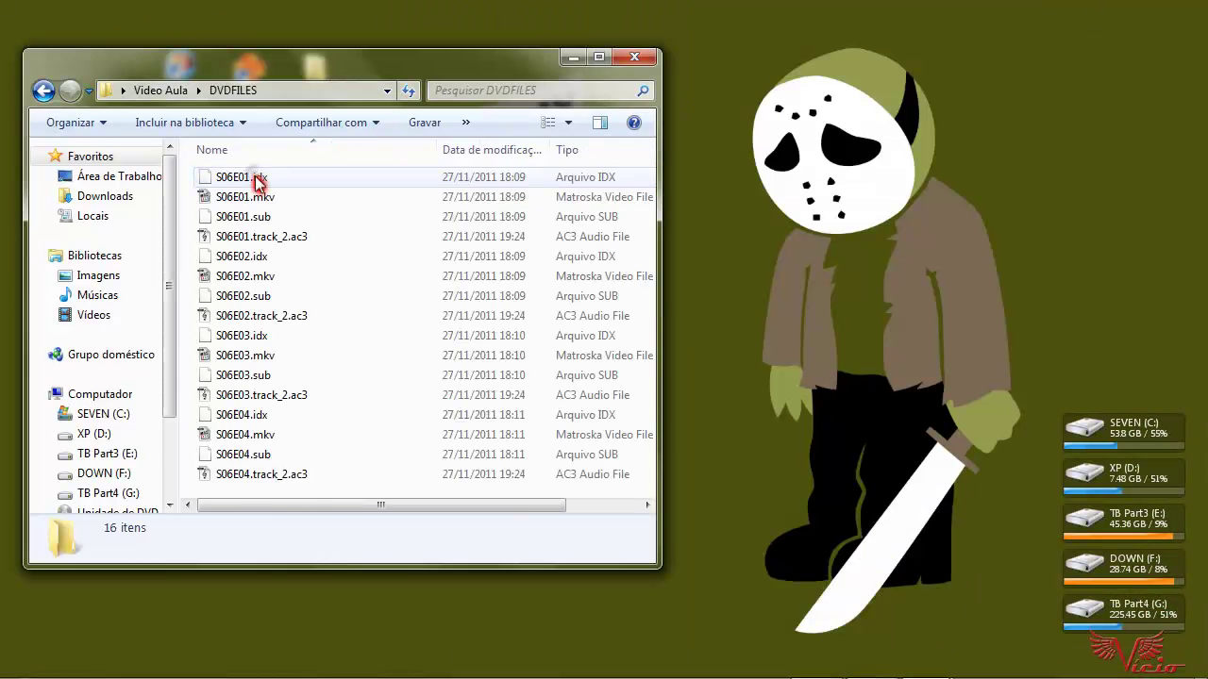
{"action": "left_click", "coordinate": [598, 57]}
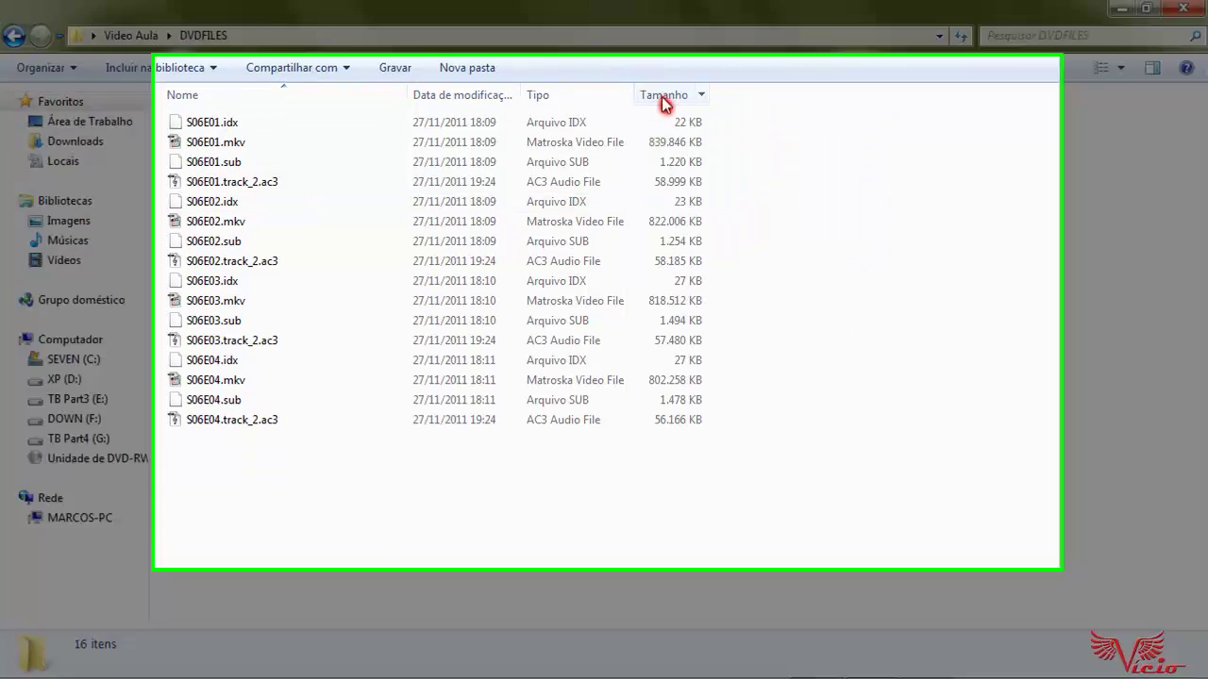
{"action": "left_click", "coordinate": [664, 97]}
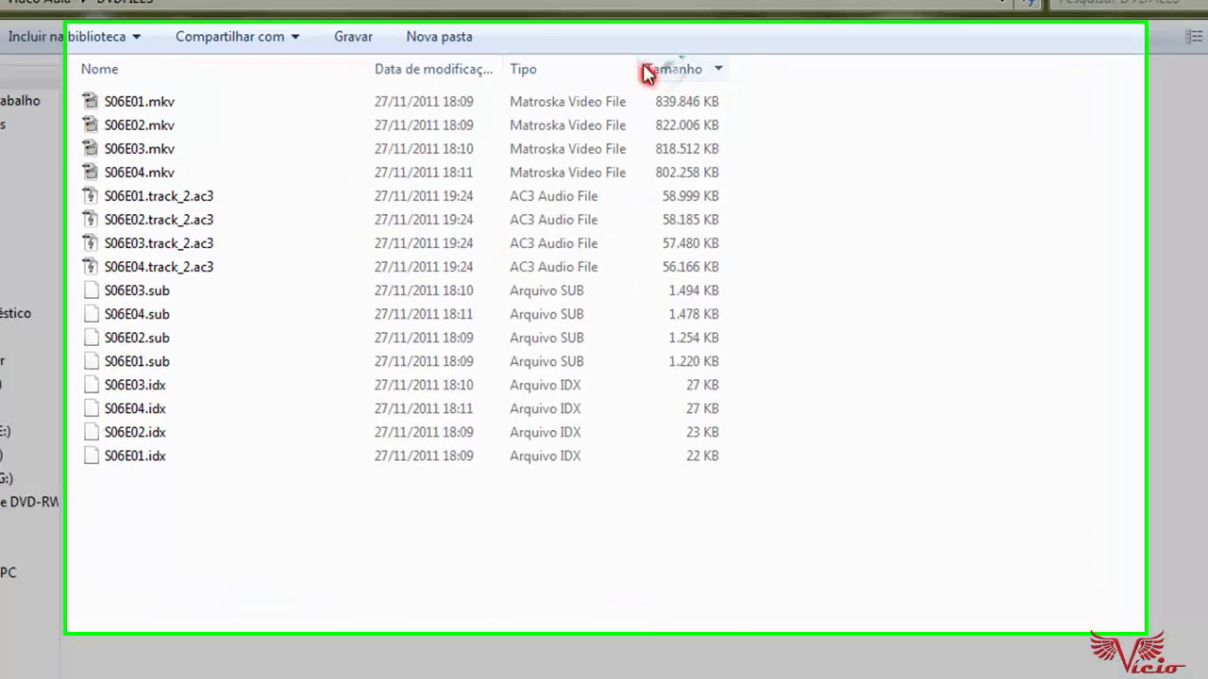
{"action": "left_click", "coordinate": [156, 51]}
{"action": "left_click_drag", "start_coordinate": [684, 54], "coordinate": [382, 53]}
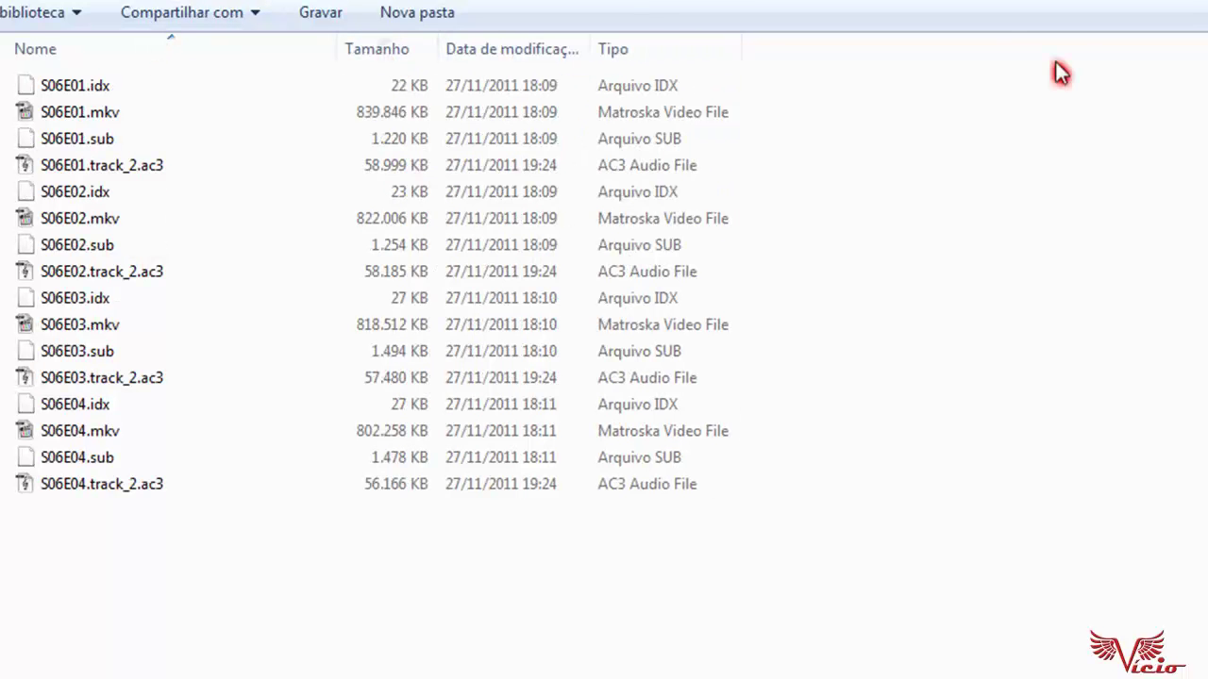
{"action": "key", "text": "ctrl+shift+7"}
{"action": "key", "text": "ctrl+shift+8"}
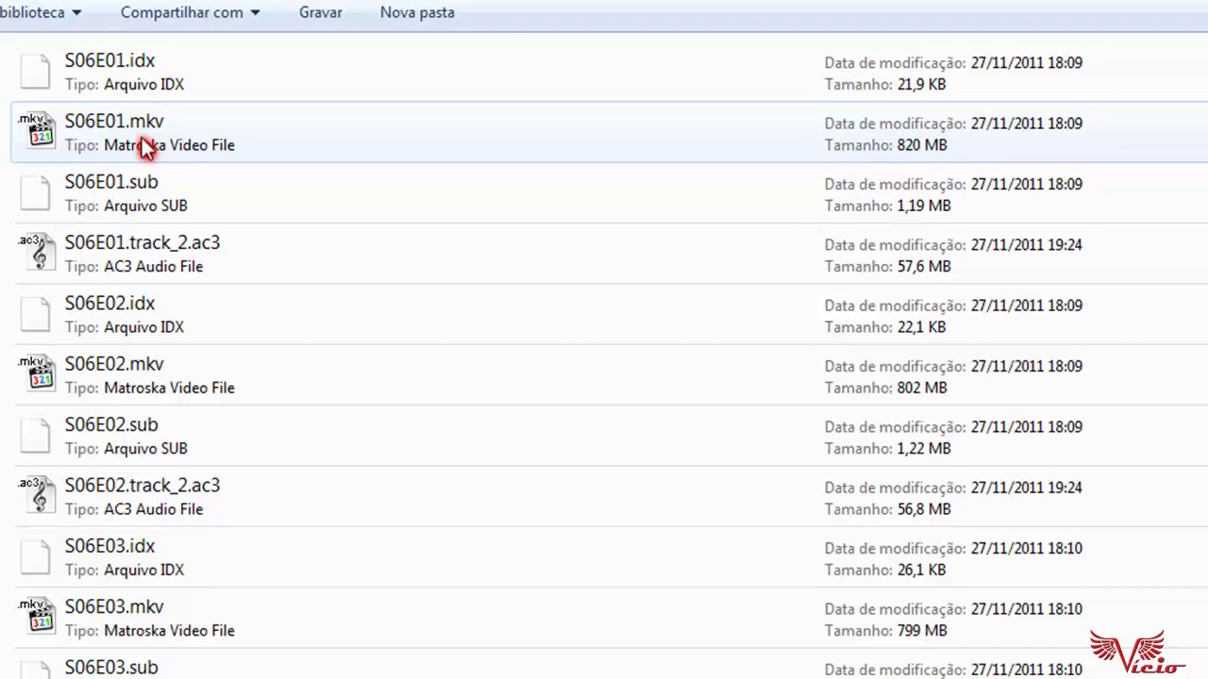
{"action": "left_click", "coordinate": [1206, 13]}
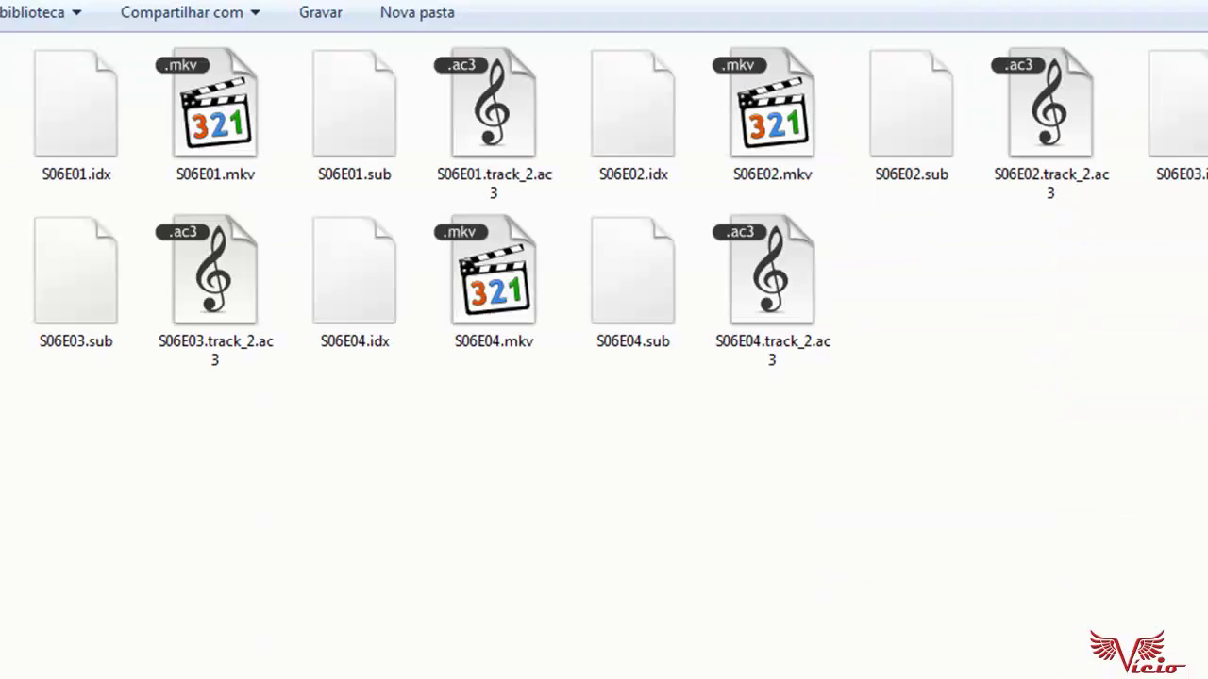
{"action": "left_click", "coordinate": [1206, 14]}
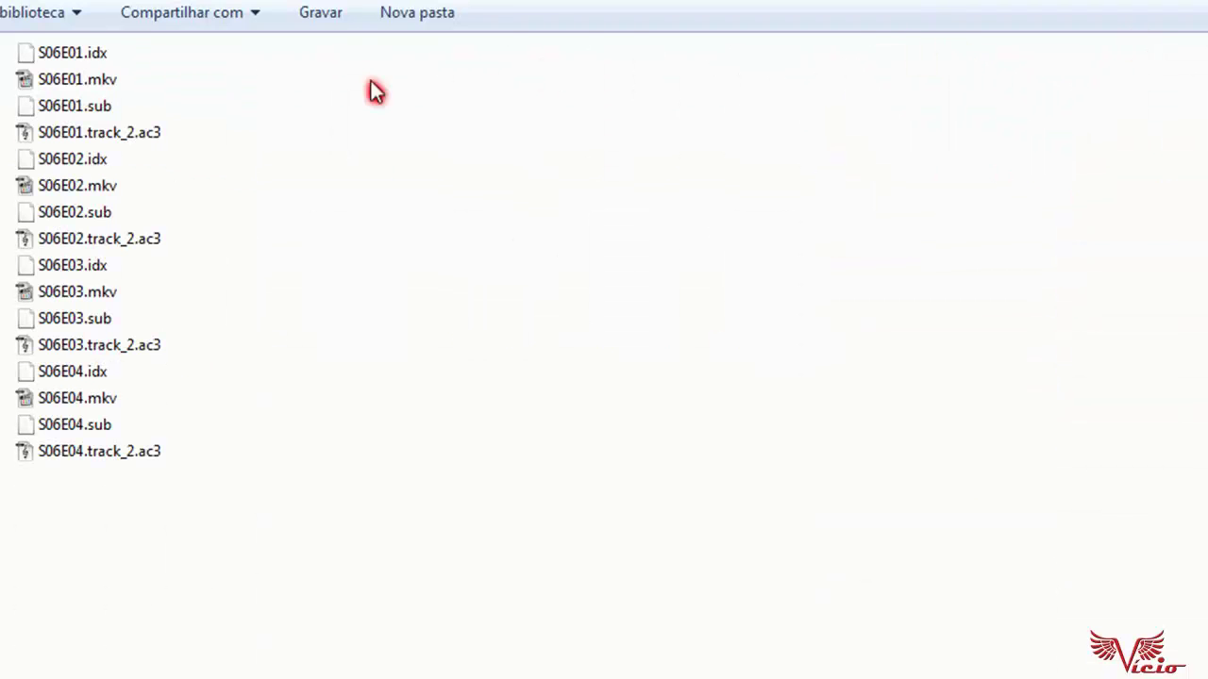
{"action": "left_click", "coordinate": [1205, 13]}
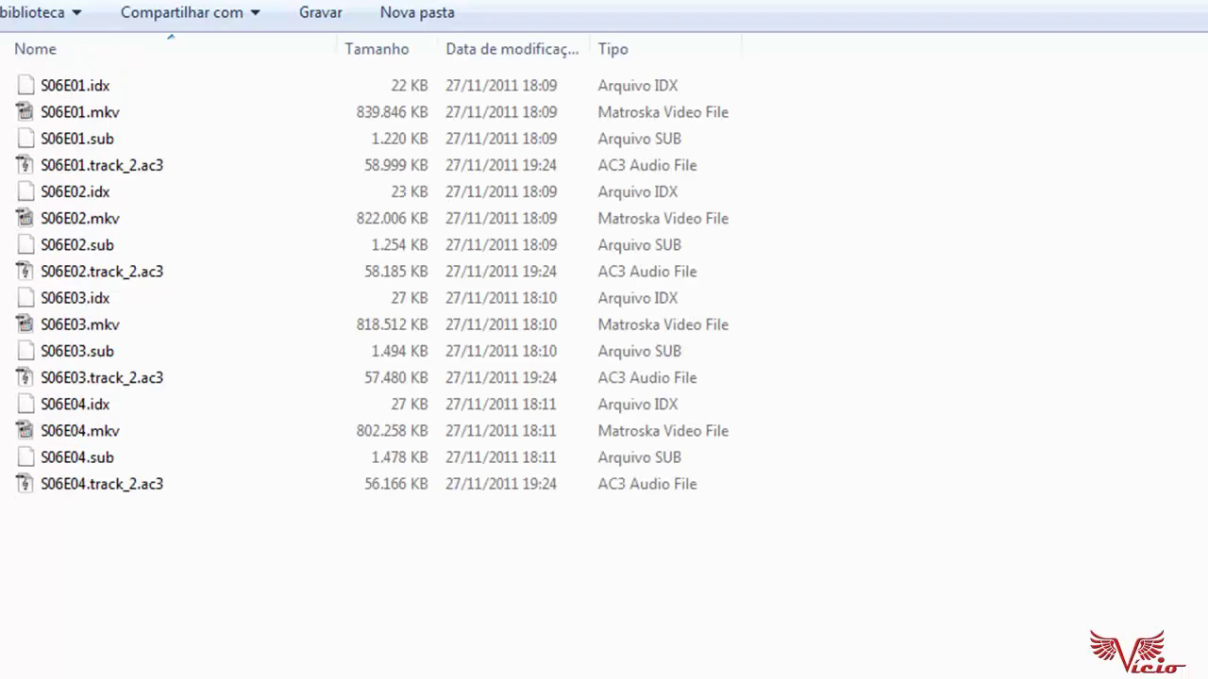
Sort the files by type and delete S06E01.mkv, S06E02.mkv, S06E03.mkv and S06E04.mkv to the recycle bin
{"action": "left_click", "coordinate": [619, 51]}
{"action": "left_click", "coordinate": [58, 411]}
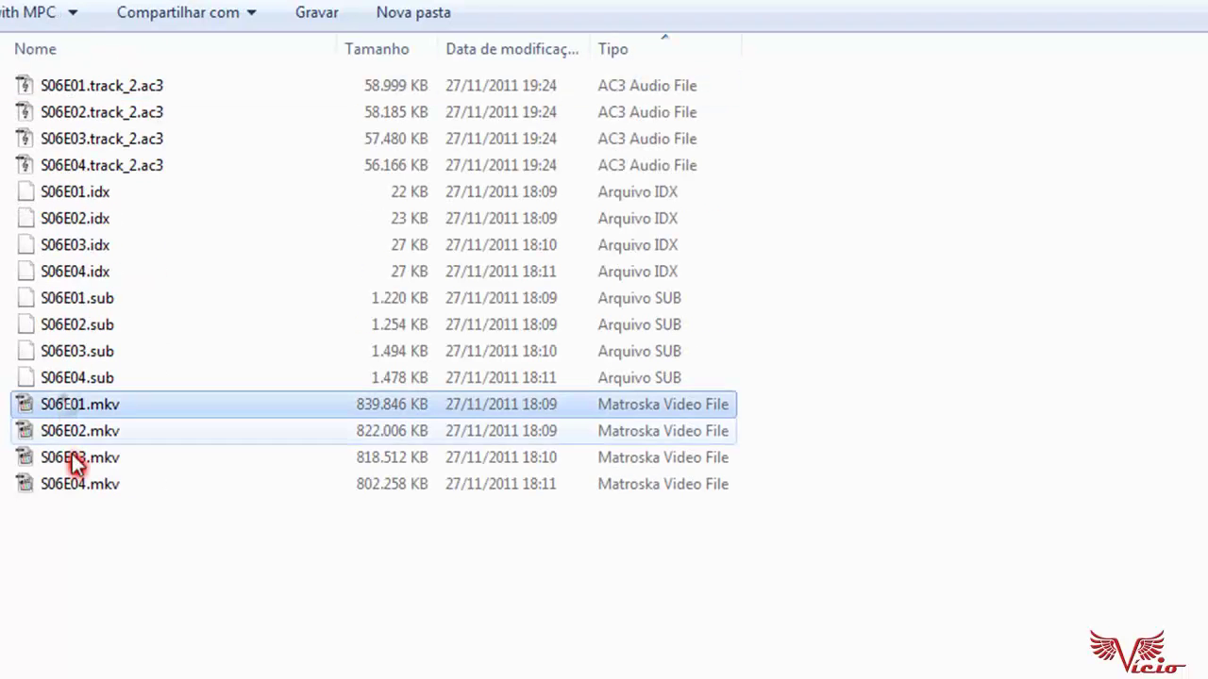
{"action": "left_click", "coordinate": [93, 486], "text": "shift"}
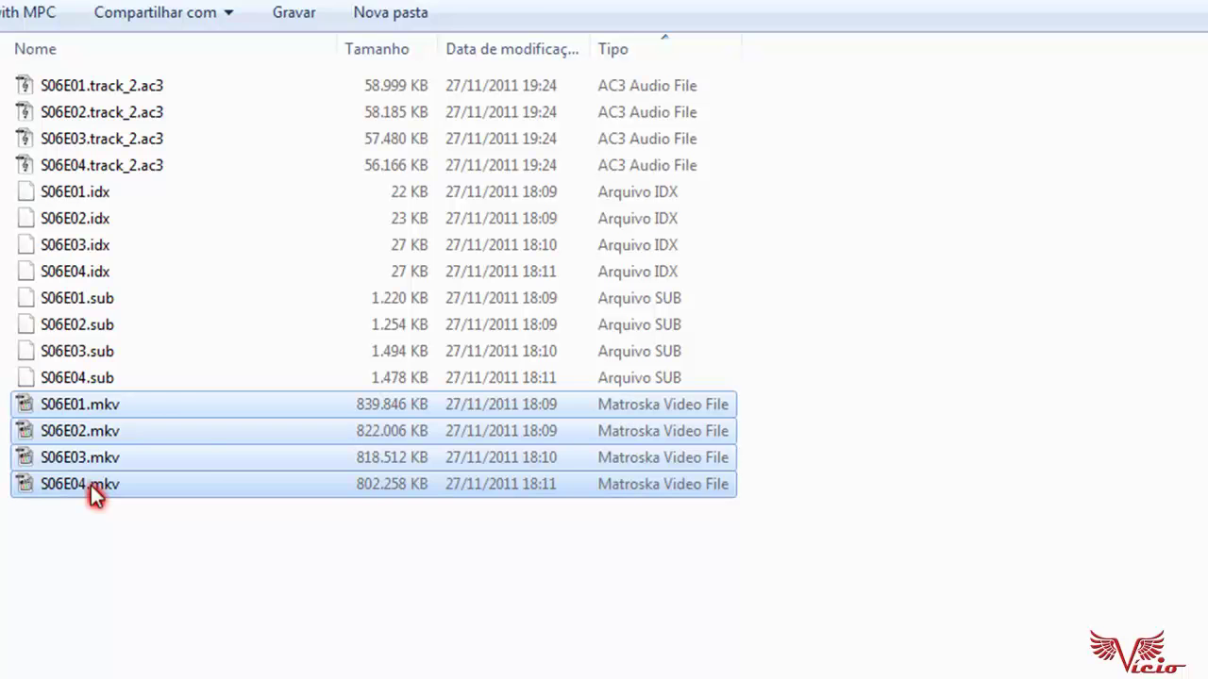
{"action": "right_click", "coordinate": [93, 489]}
{"action": "left_click", "coordinate": [206, 402]}
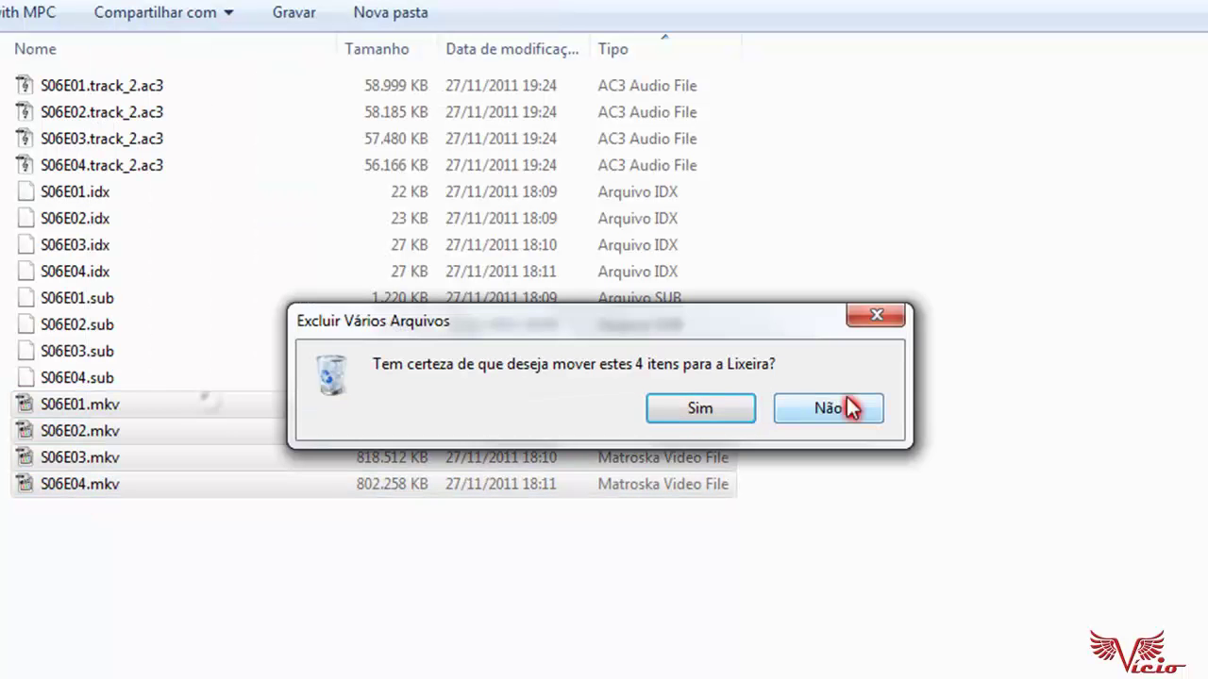
{"action": "left_click", "coordinate": [705, 412]}
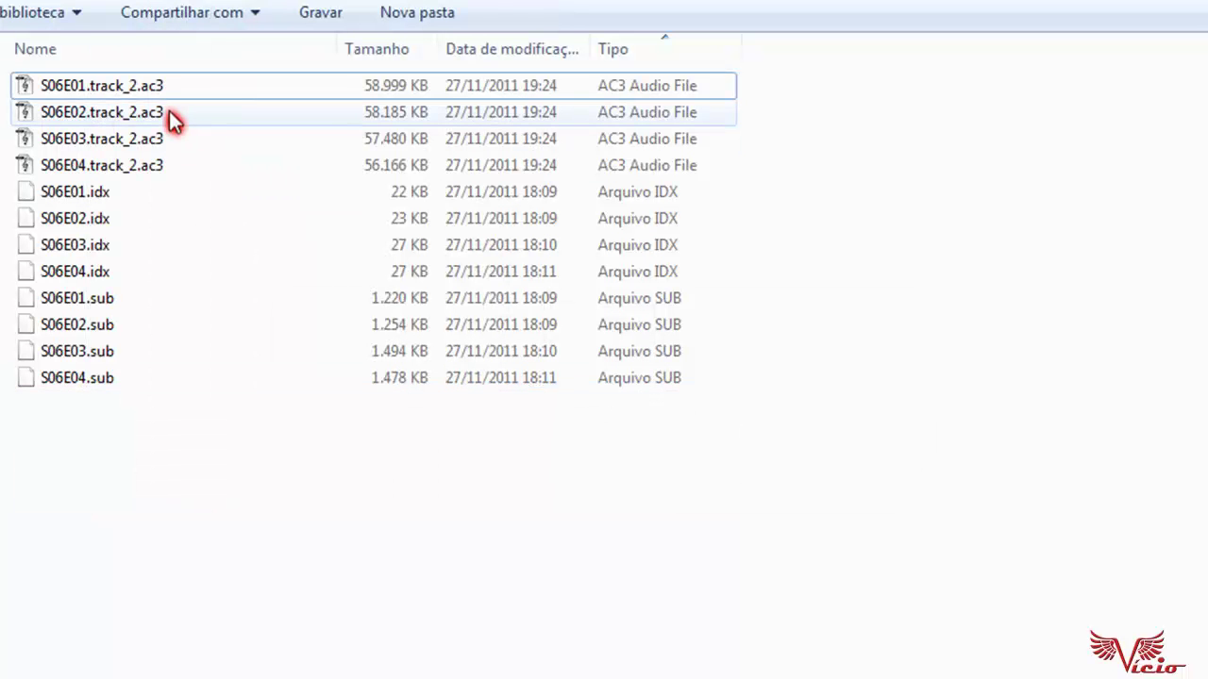
{"action": "left_click", "coordinate": [79, 93]}
{"action": "left_click", "coordinate": [122, 111]}
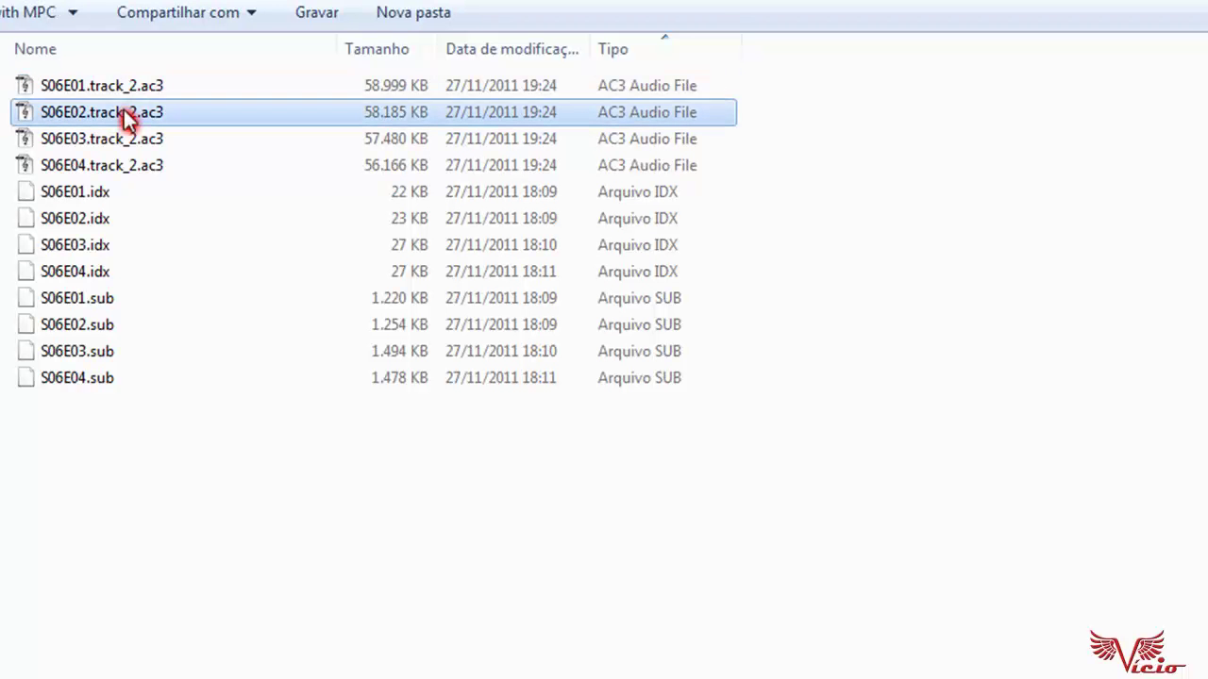
{"action": "left_click", "coordinate": [80, 85]}
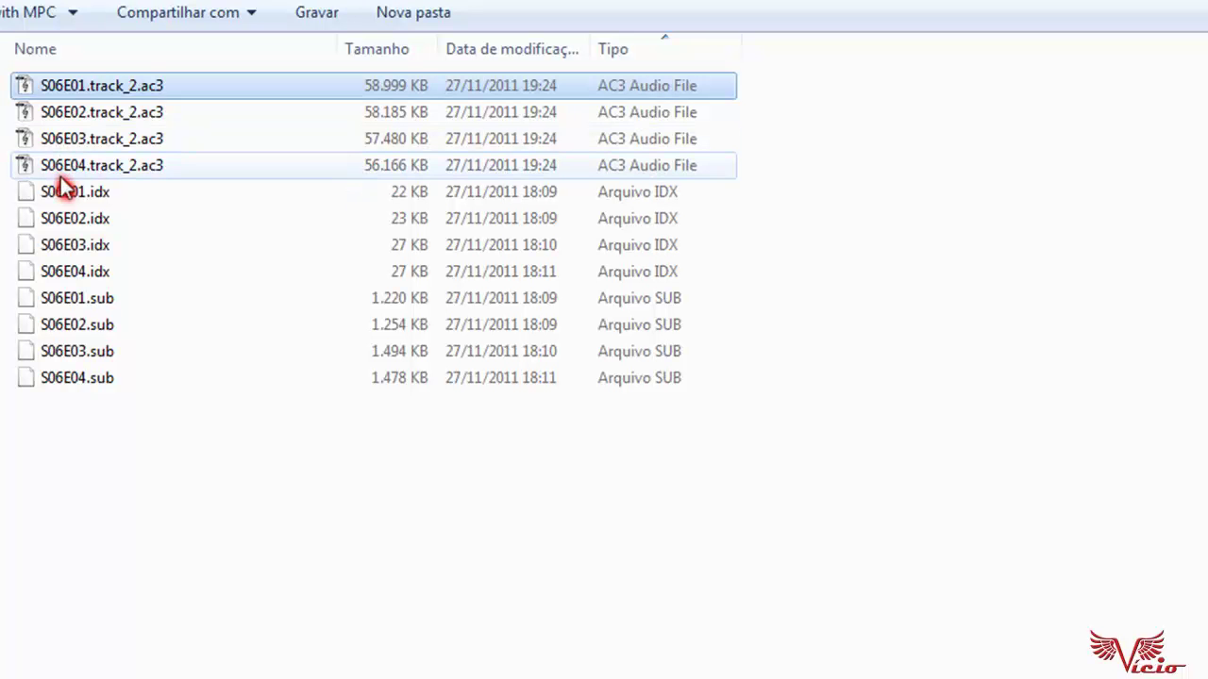
{"action": "left_click", "coordinate": [91, 172]}
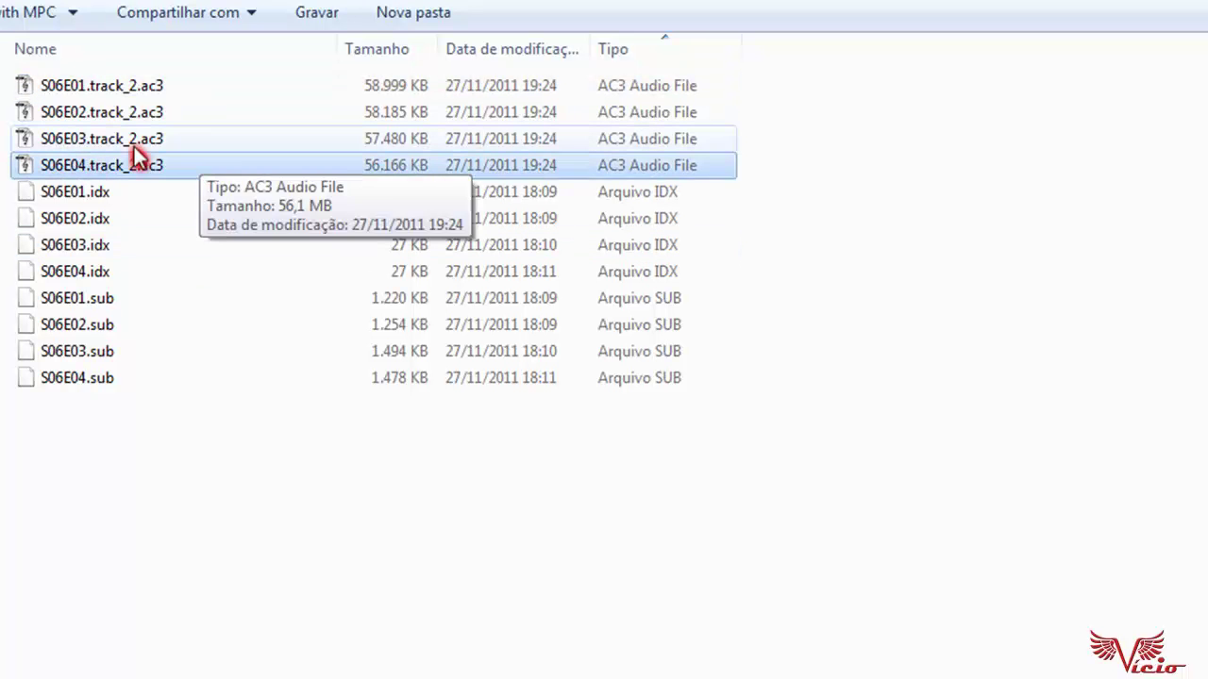
Examine the format, duration and bit rate of S06E01.track_2.ac3 in MediaInfo, and close the report and folder window
{"action": "left_click", "coordinate": [123, 92]}
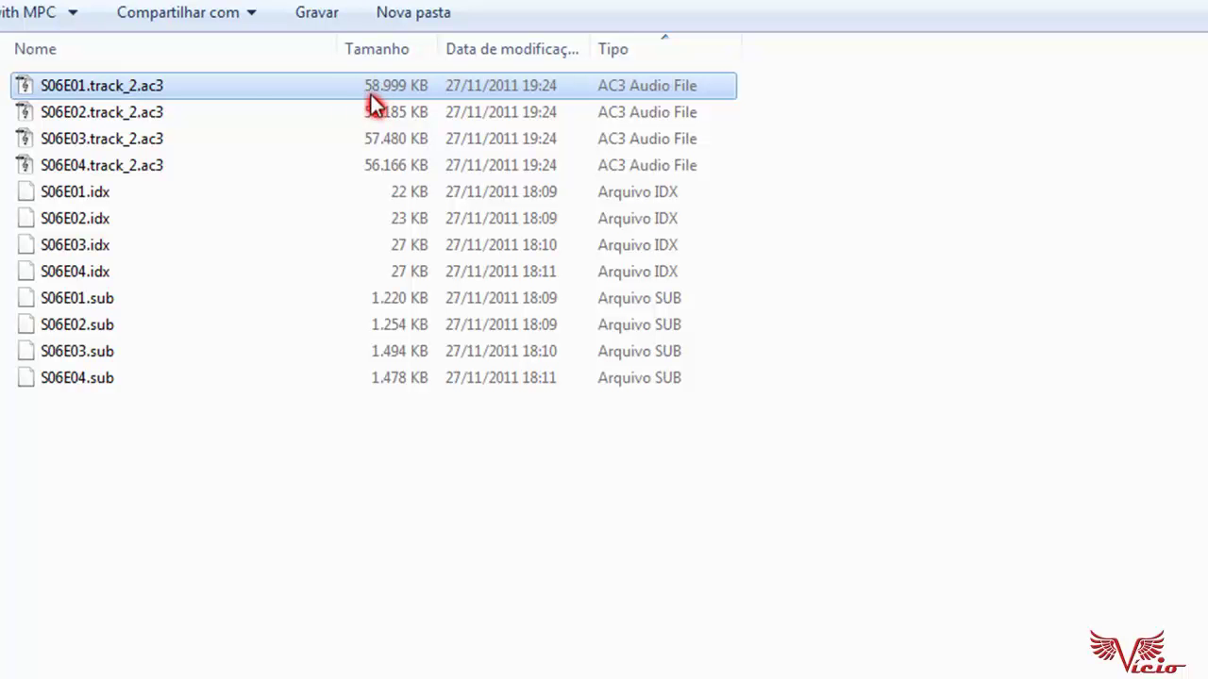
{"action": "right_click", "coordinate": [162, 84]}
{"action": "left_click", "coordinate": [142, 157]}
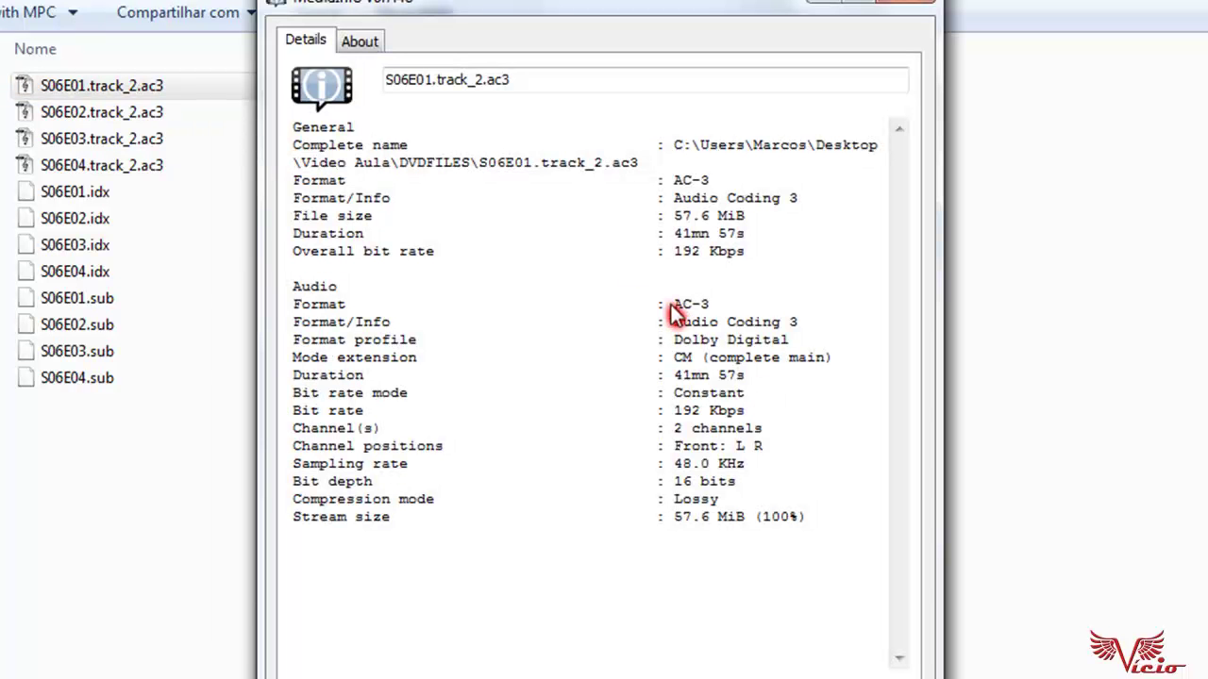
{"action": "left_click_drag", "start_coordinate": [671, 304], "coordinate": [779, 526]}
{"action": "left_click", "coordinate": [690, 376]}
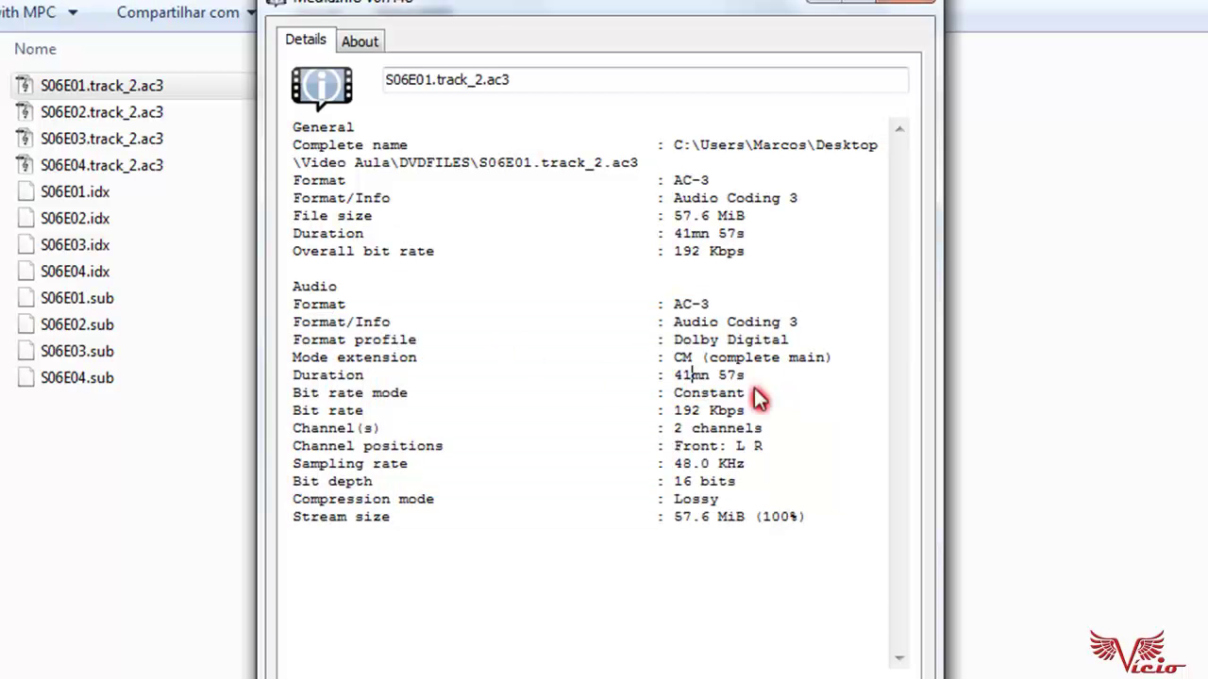
{"action": "left_click_drag", "start_coordinate": [672, 304], "coordinate": [777, 383]}
{"action": "left_click", "coordinate": [734, 422]}
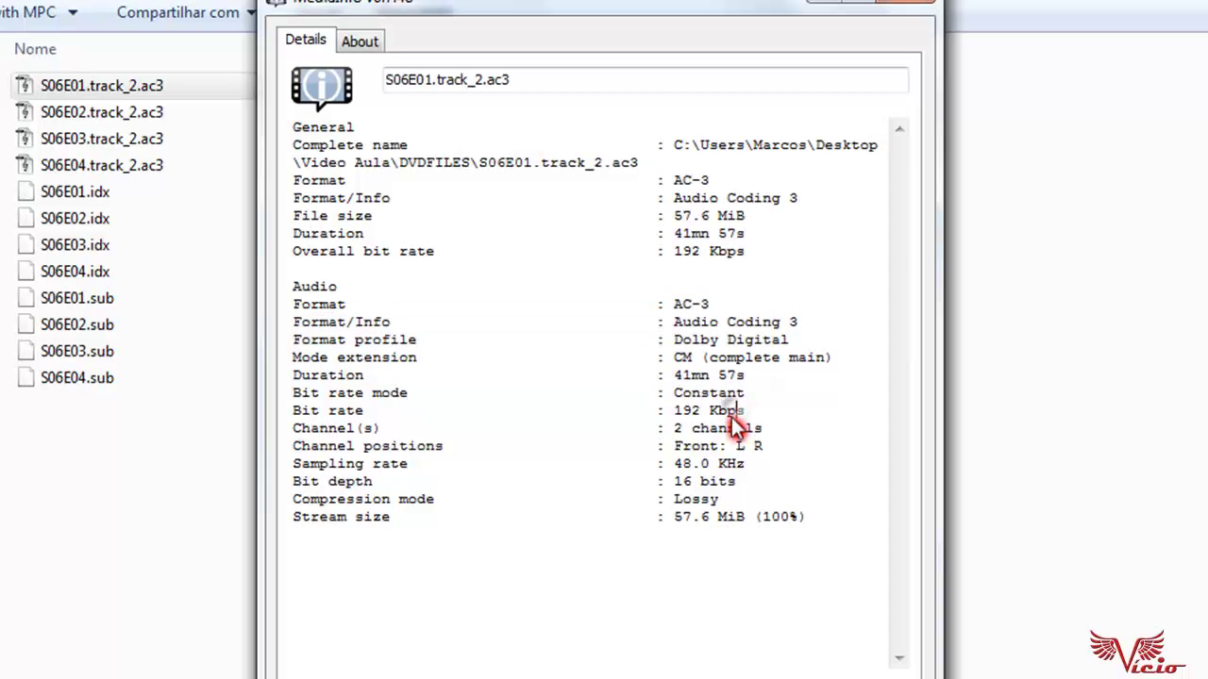
{"action": "left_click", "coordinate": [914, 8]}
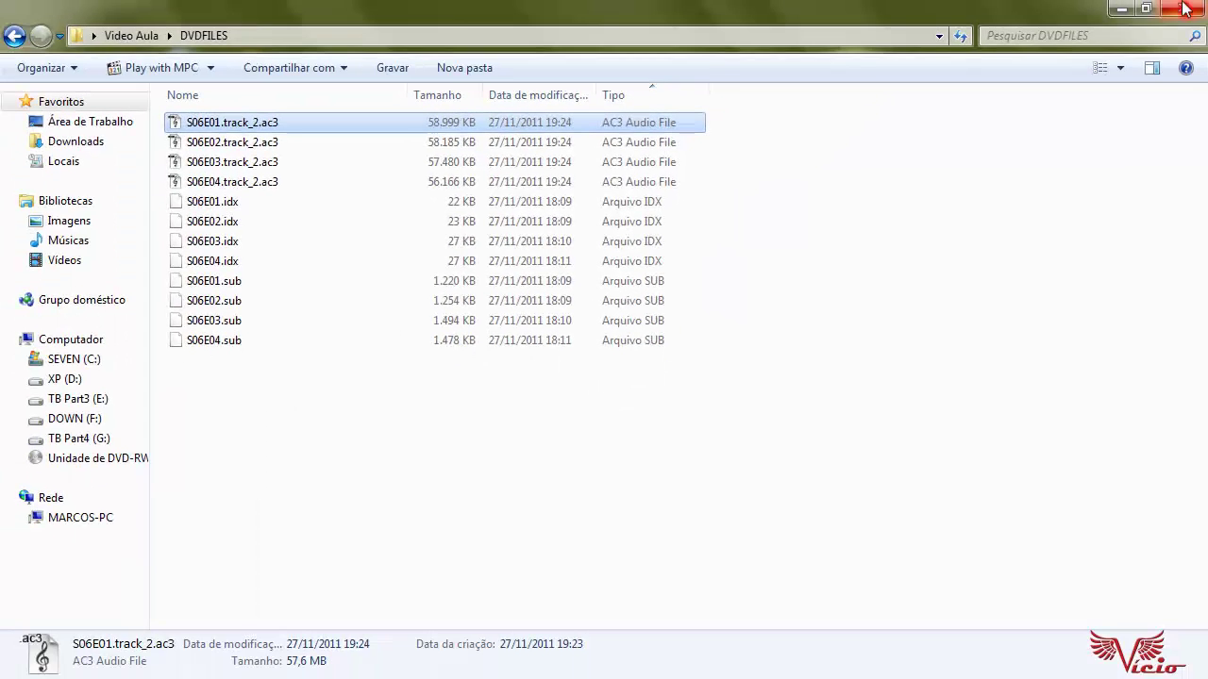
{"action": "left_click", "coordinate": [1185, 9]}
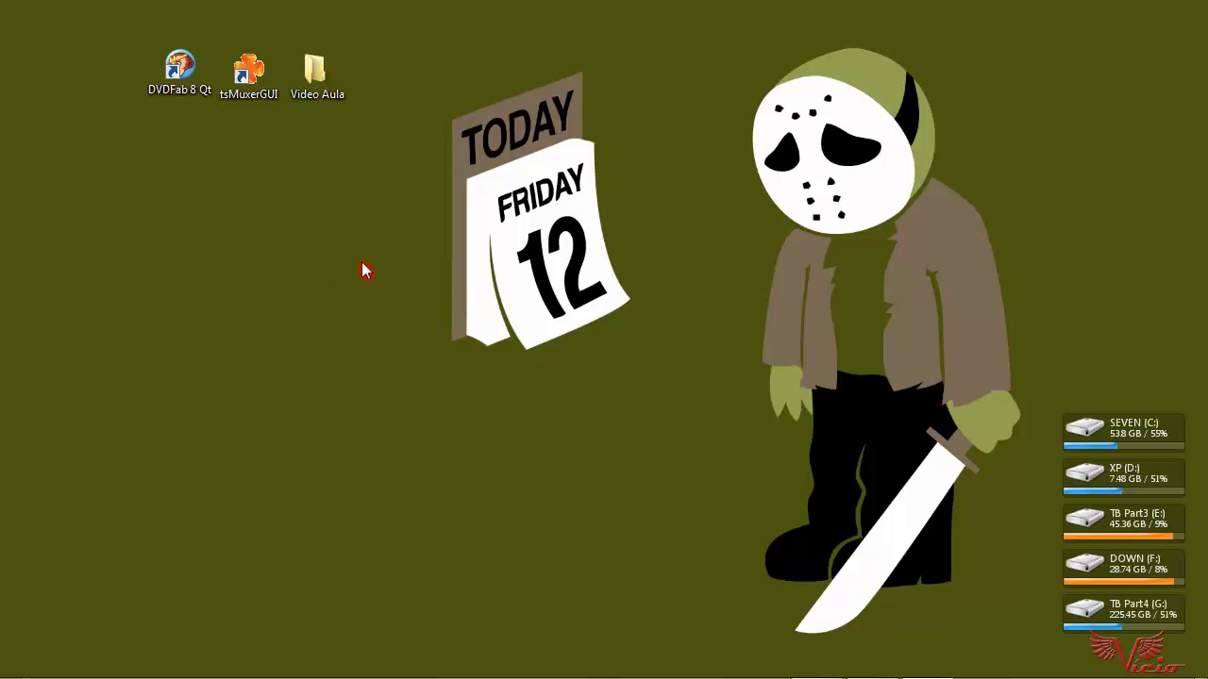
{"action": "left_click", "coordinate": [186, 86]}
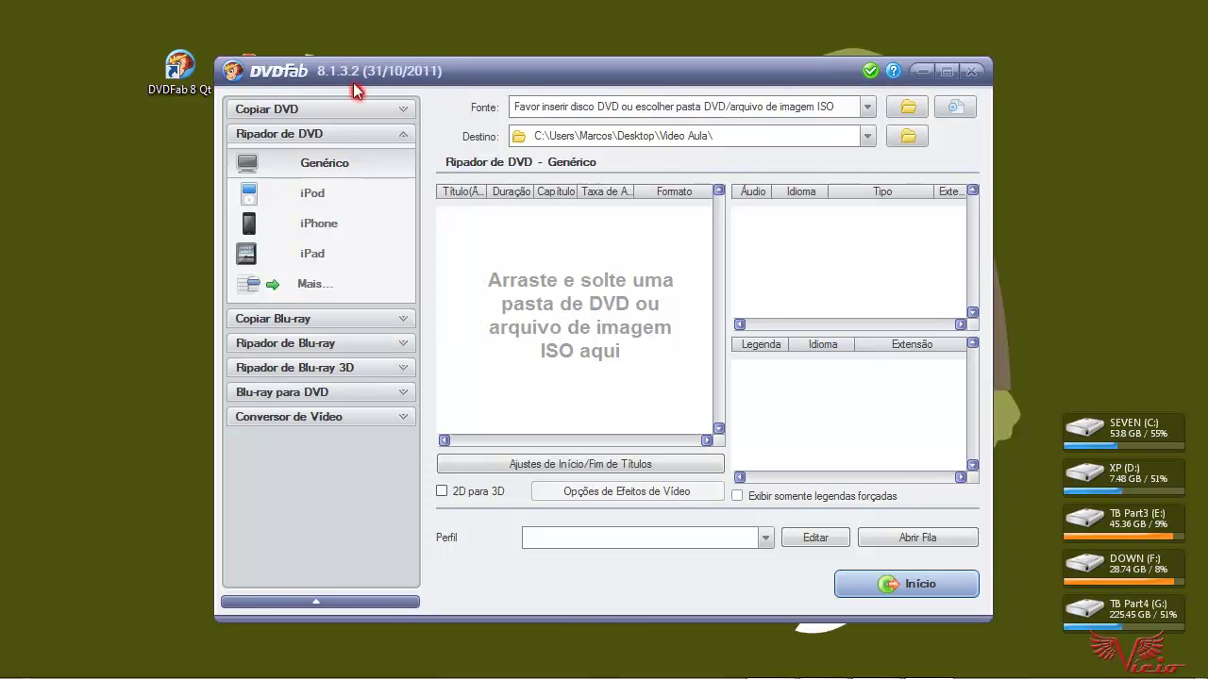
{"action": "left_click", "coordinate": [922, 72]}
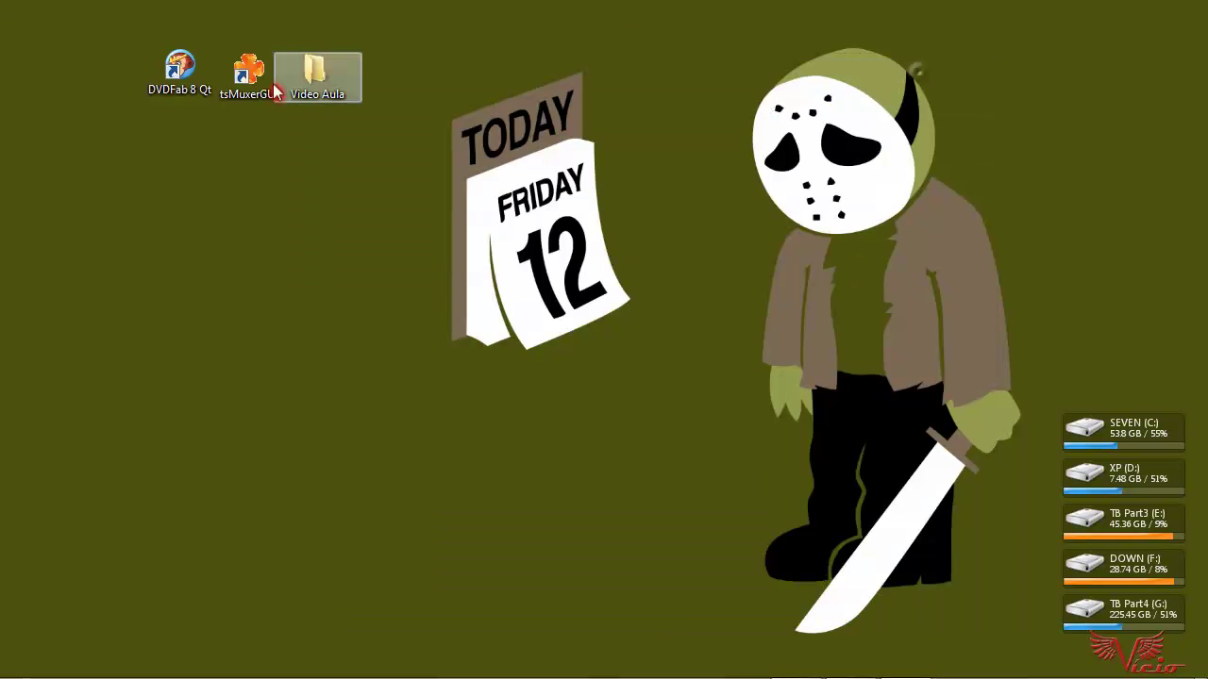
{"action": "mouse_move", "coordinate": [698, 675]}
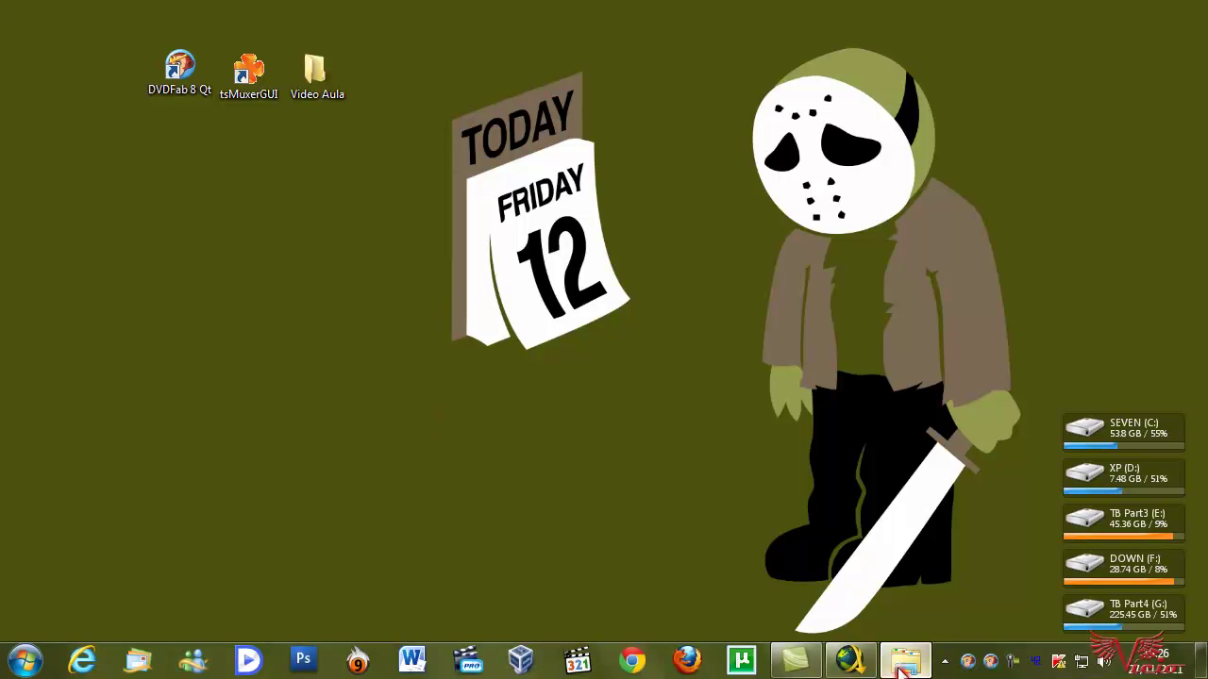
{"action": "mouse_move", "coordinate": [904, 668]}
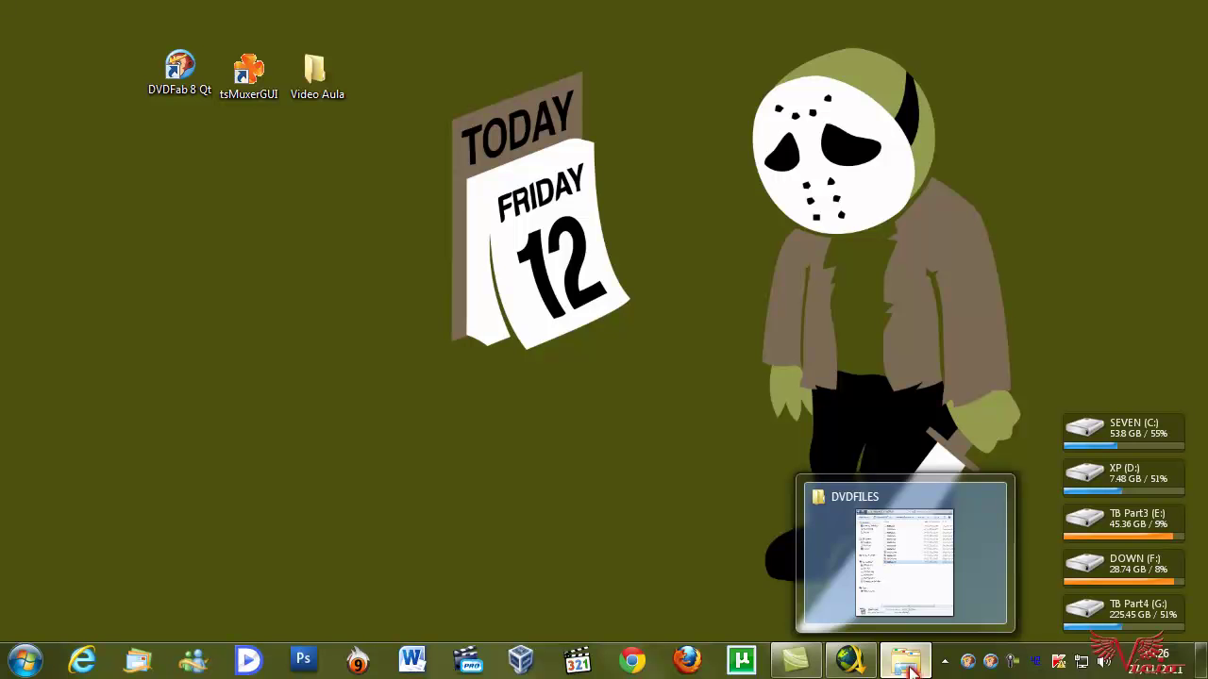
{"action": "left_click", "coordinate": [991, 660]}
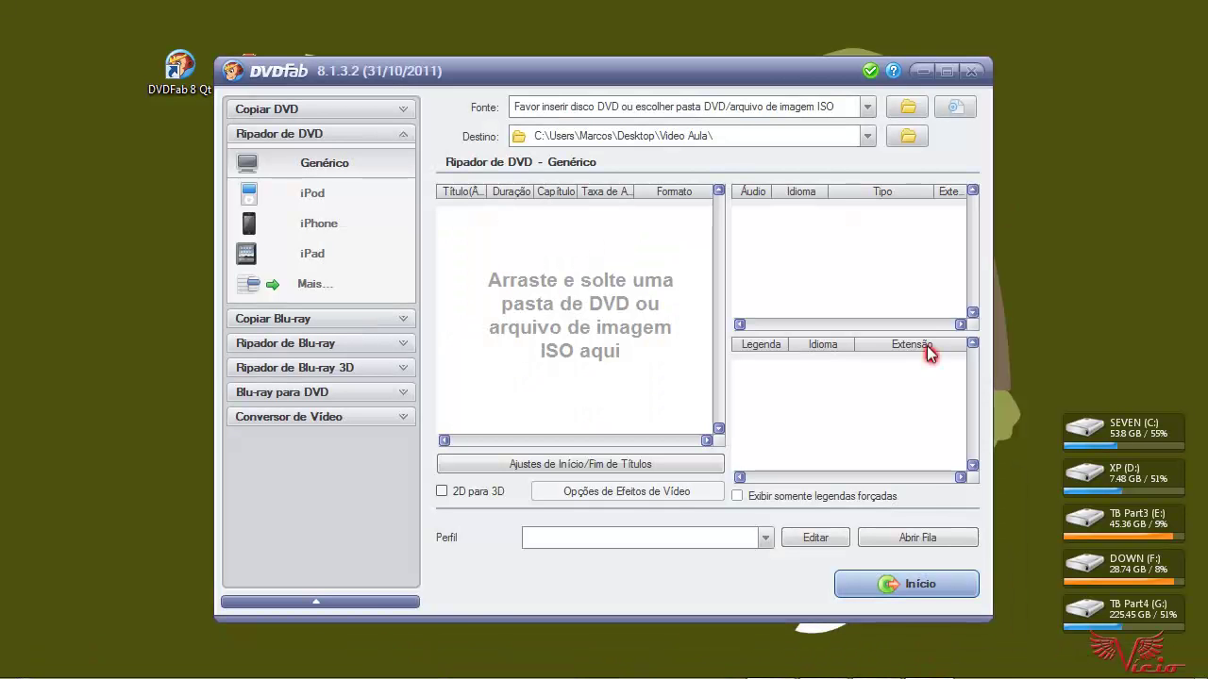
{"action": "left_click", "coordinate": [972, 74]}
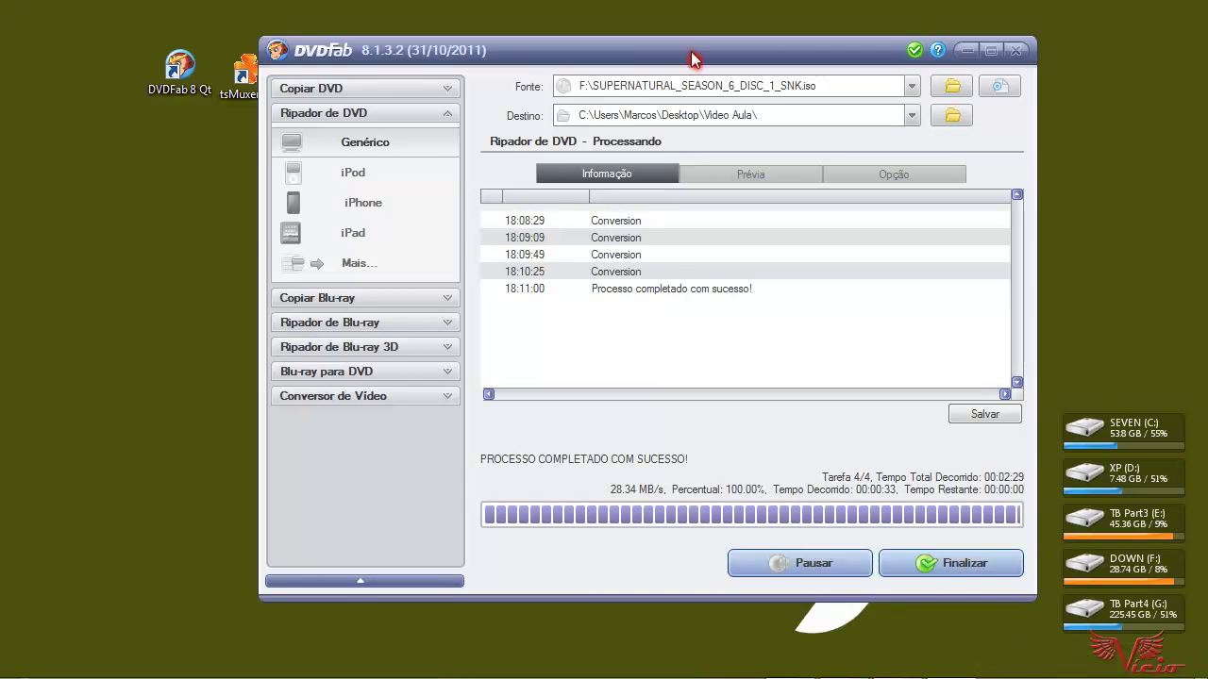
Finish the completed rip in DVDFab and switch the DVD ripper output to the Audio profile
{"action": "left_click_drag", "start_coordinate": [692, 54], "coordinate": [631, 55]}
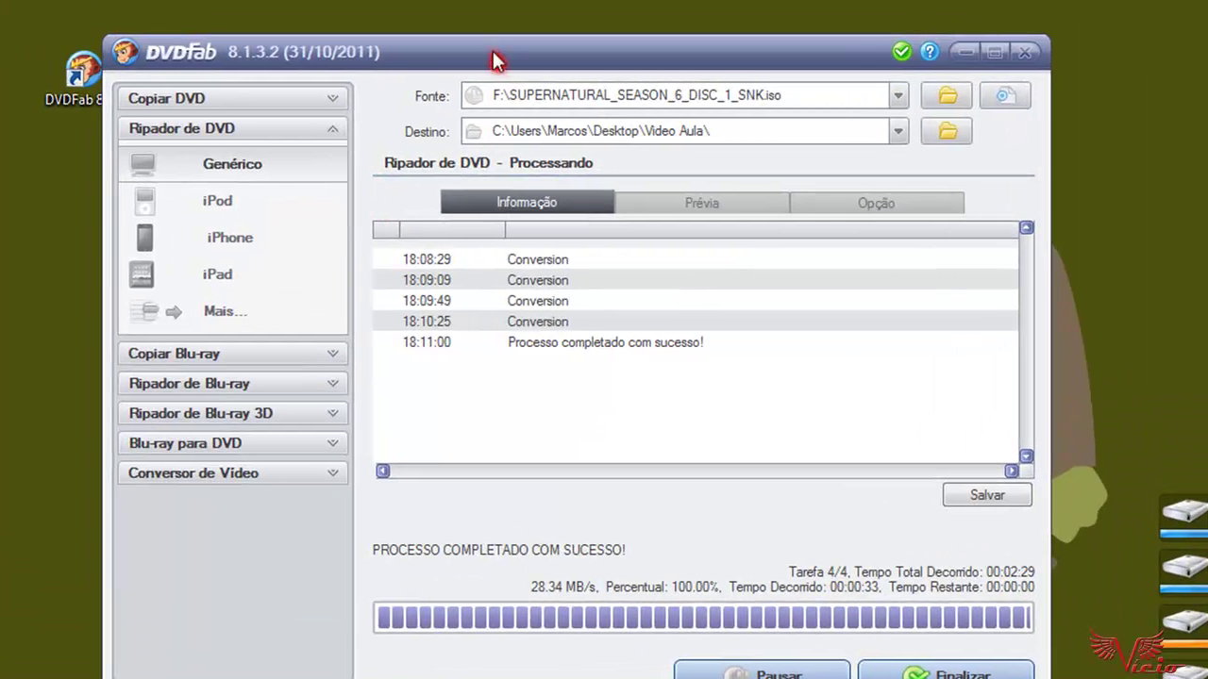
{"action": "left_click_drag", "start_coordinate": [492, 61], "coordinate": [472, 27]}
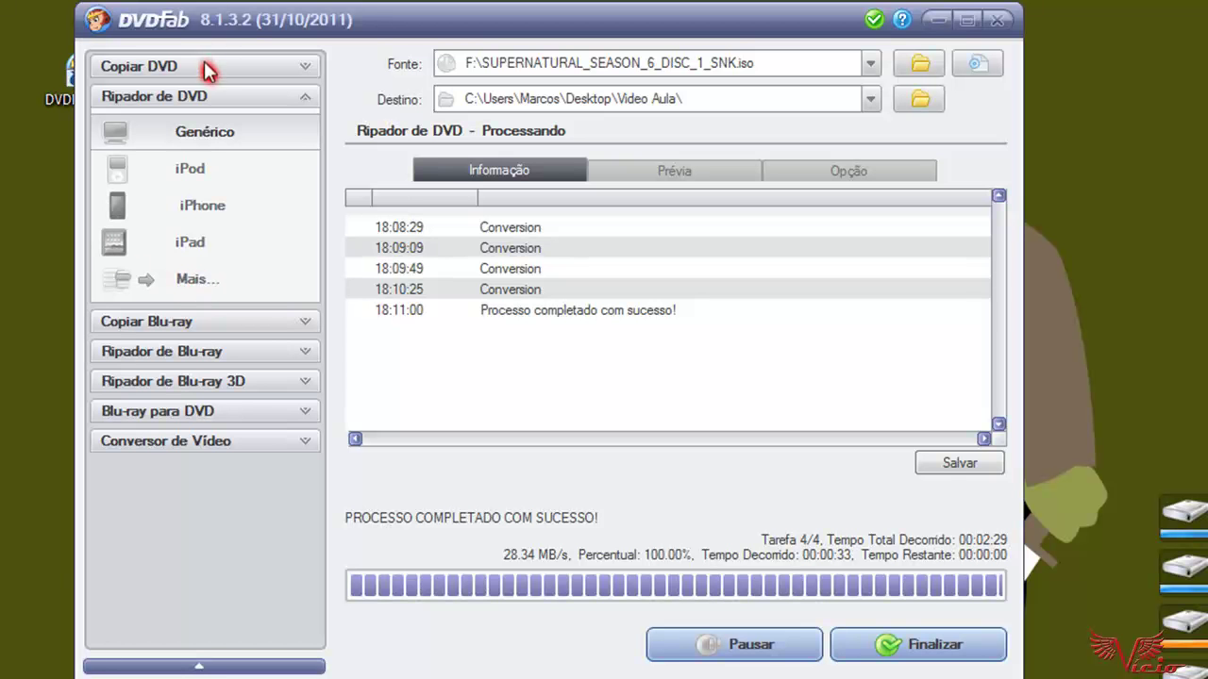
{"action": "left_click", "coordinate": [906, 651]}
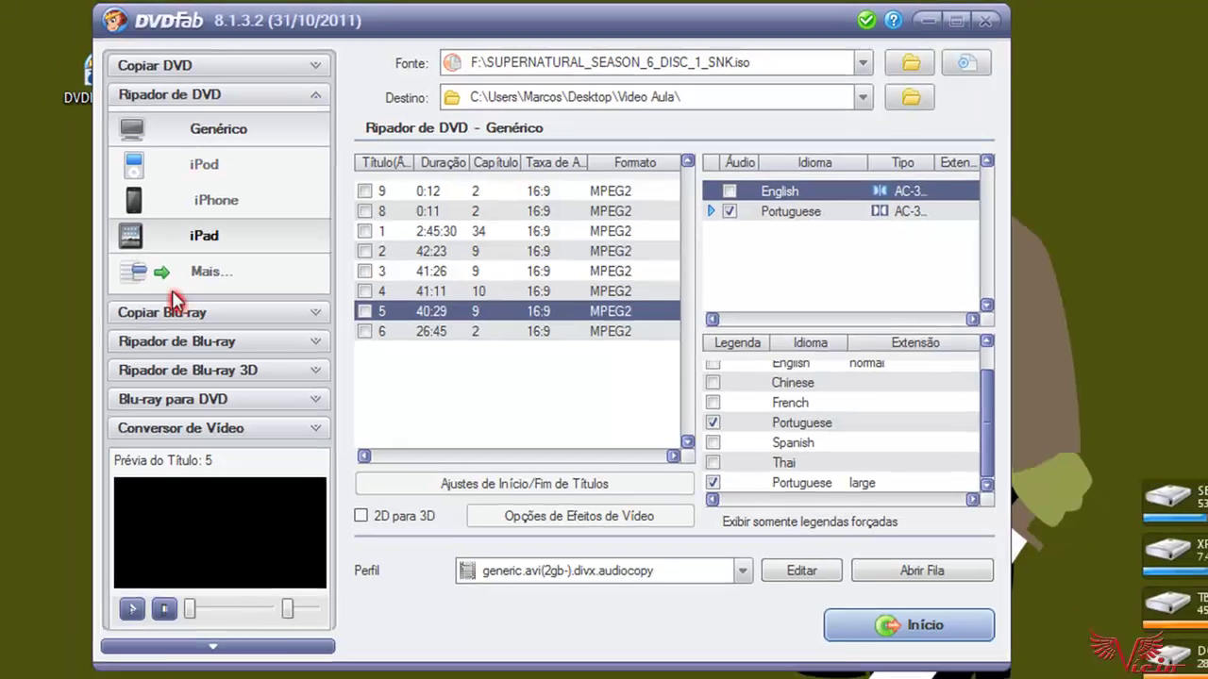
{"action": "left_click", "coordinate": [192, 276]}
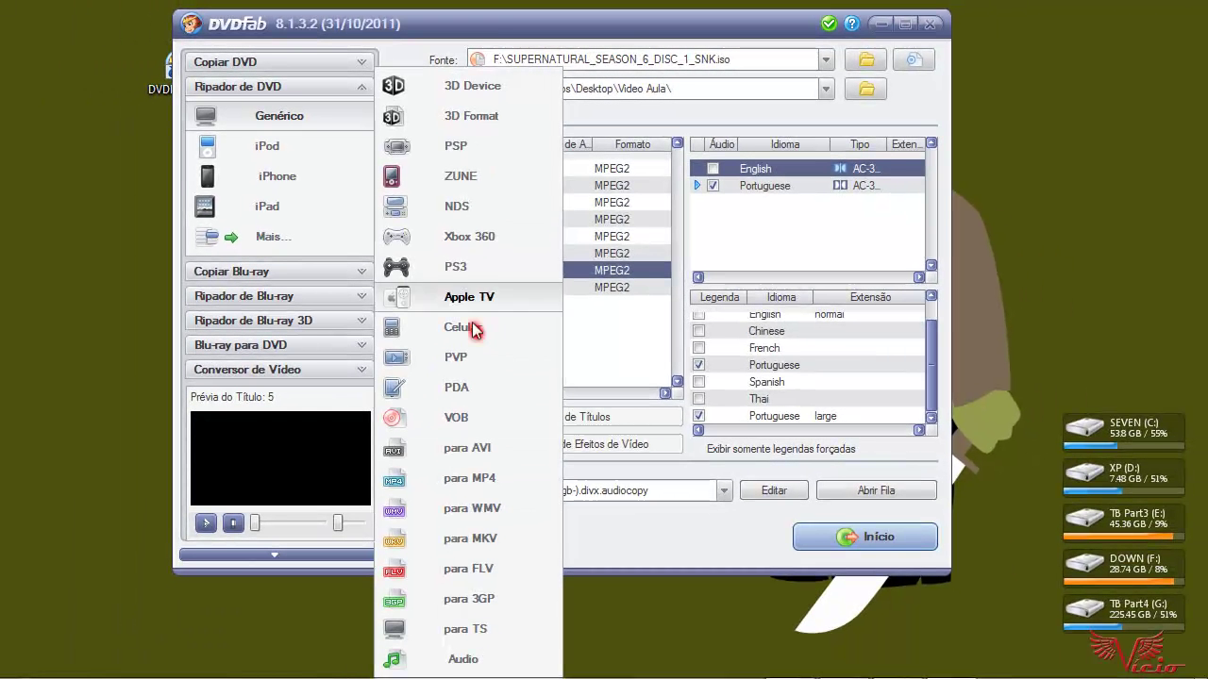
{"action": "left_click", "coordinate": [464, 661]}
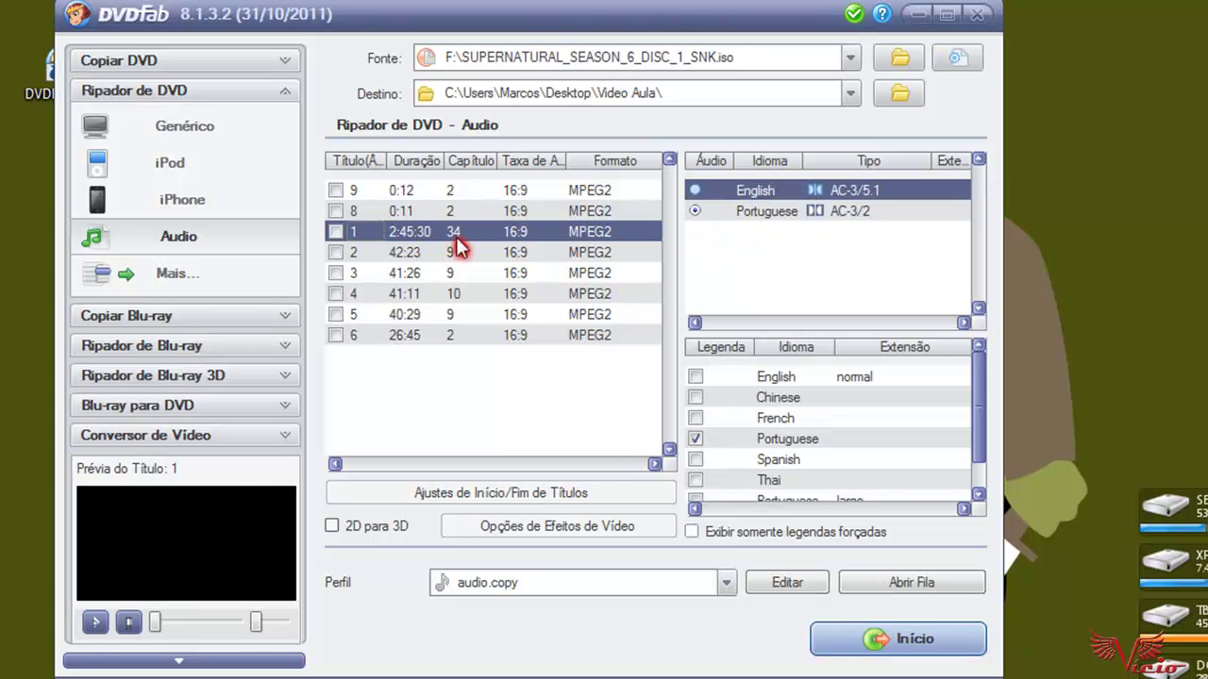
Include titles 2, 3, 4 and 5 in the audio rip and choose the Portuguese AC-3/2 track for title 2
{"action": "left_click", "coordinate": [341, 253]}
{"action": "left_click", "coordinate": [337, 253]}
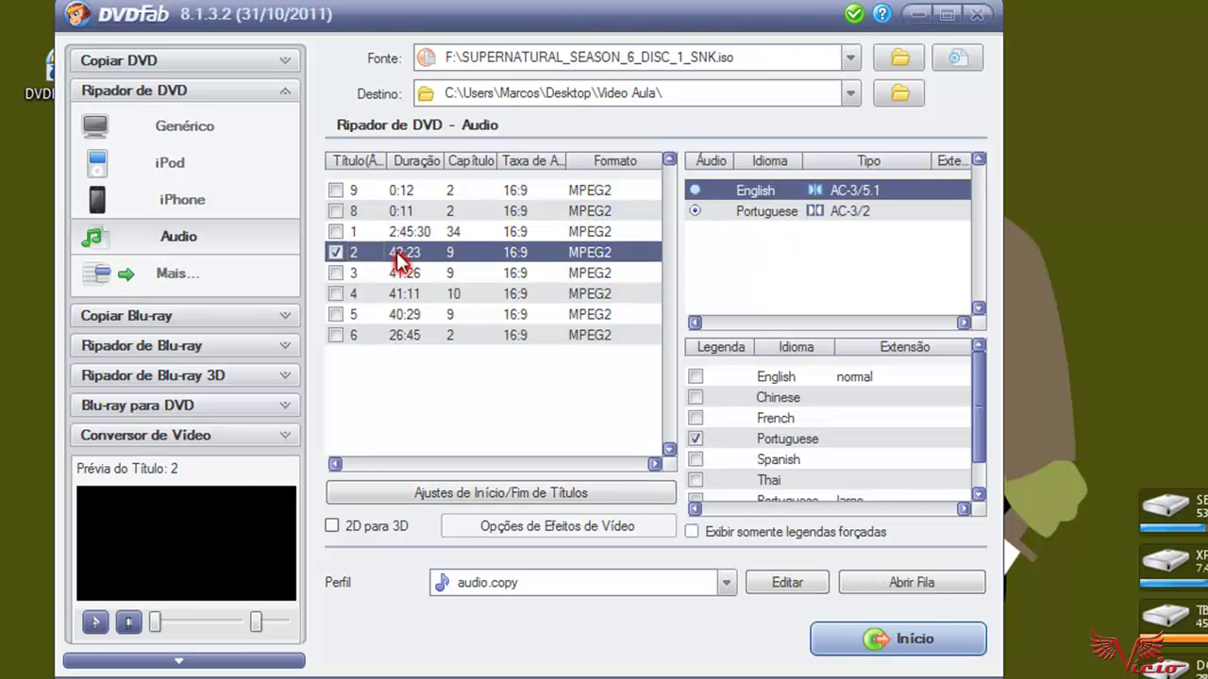
{"action": "left_click", "coordinate": [756, 211]}
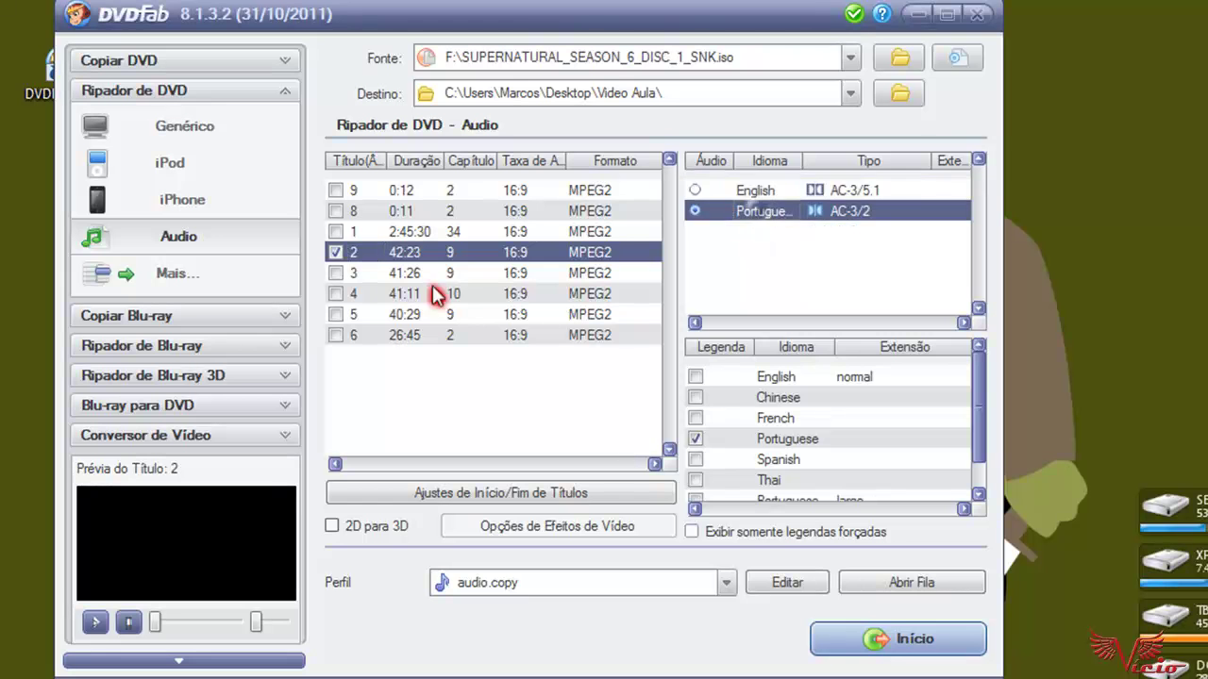
{"action": "left_click", "coordinate": [337, 273]}
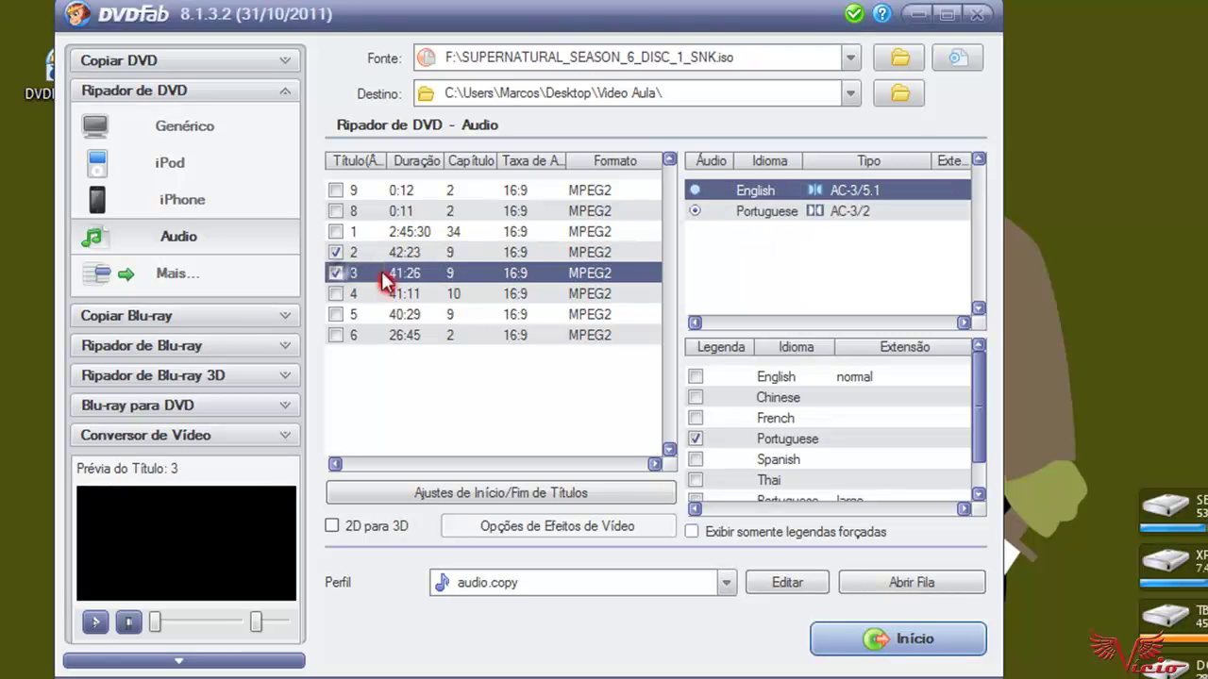
{"action": "left_click", "coordinate": [337, 294]}
{"action": "left_click", "coordinate": [337, 314]}
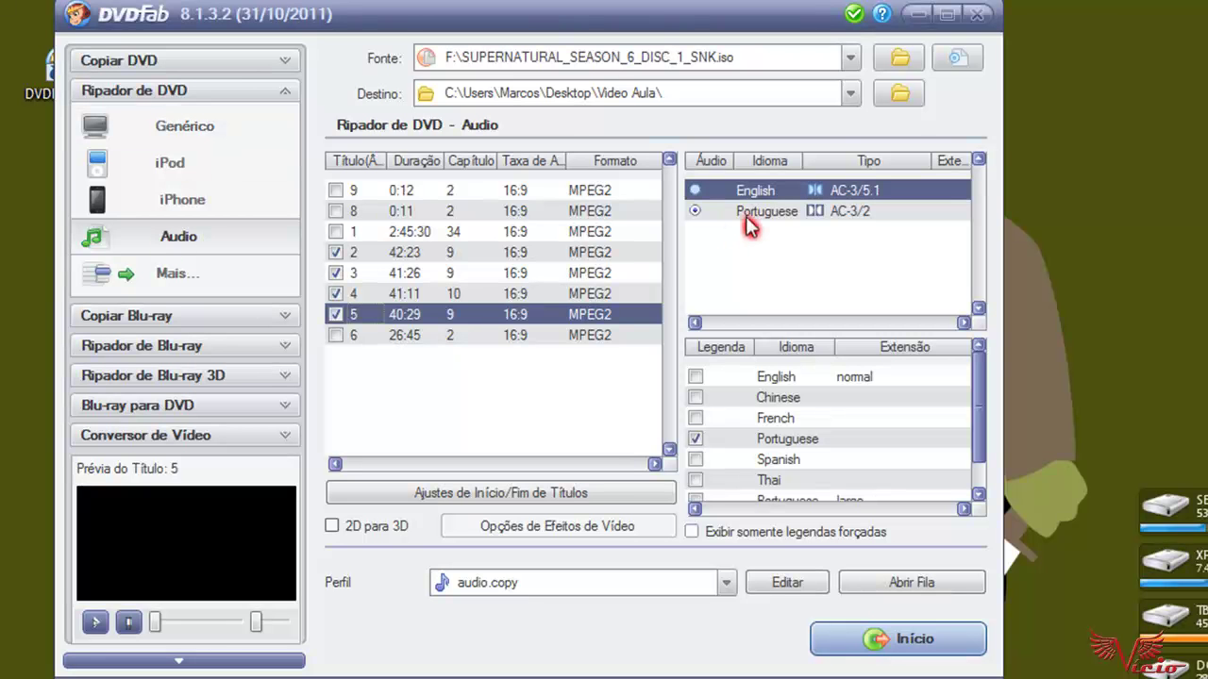
{"action": "left_click", "coordinate": [418, 252]}
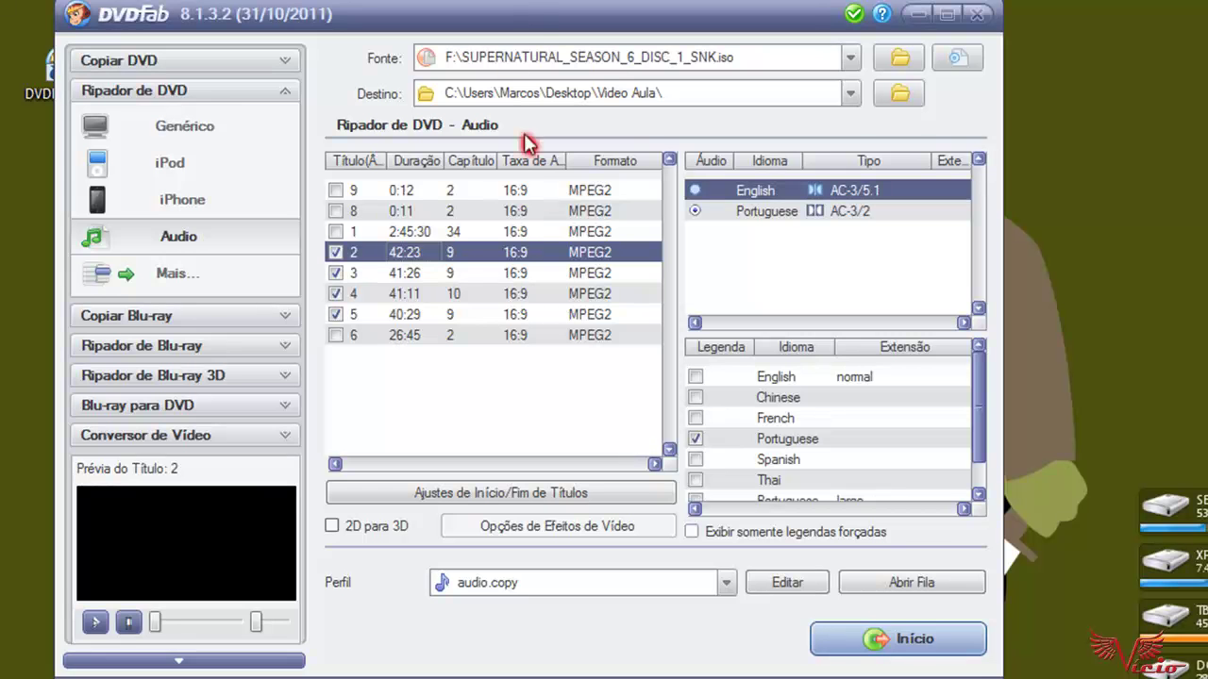
{"action": "left_click_drag", "start_coordinate": [527, 24], "coordinate": [530, 11]}
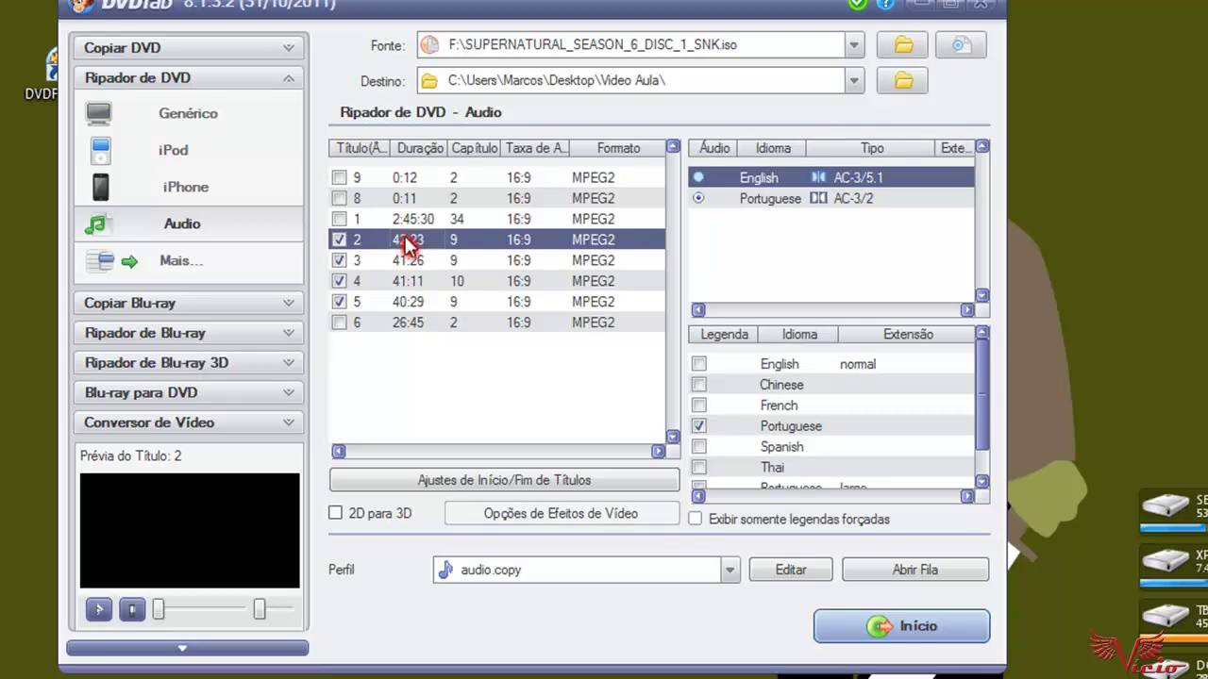
{"action": "left_click", "coordinate": [747, 200]}
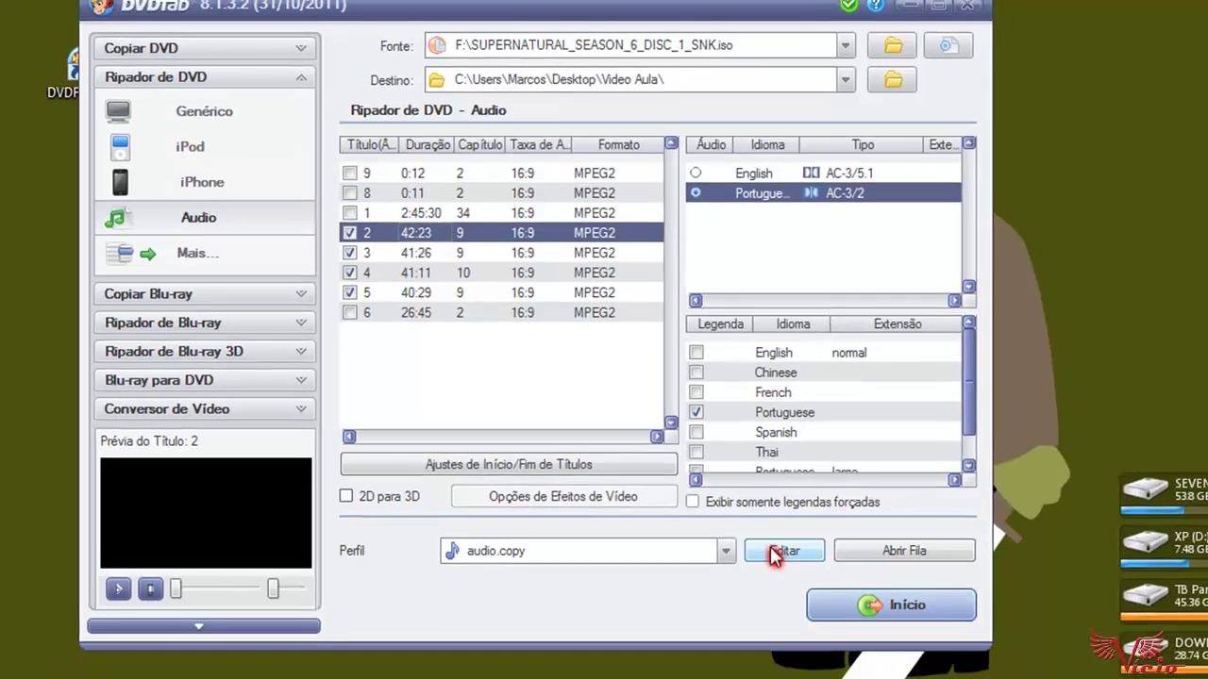
In title 2's conversion options, replace the output file name with s06e0, clear that entry and accept the options
{"action": "left_click", "coordinate": [791, 570]}
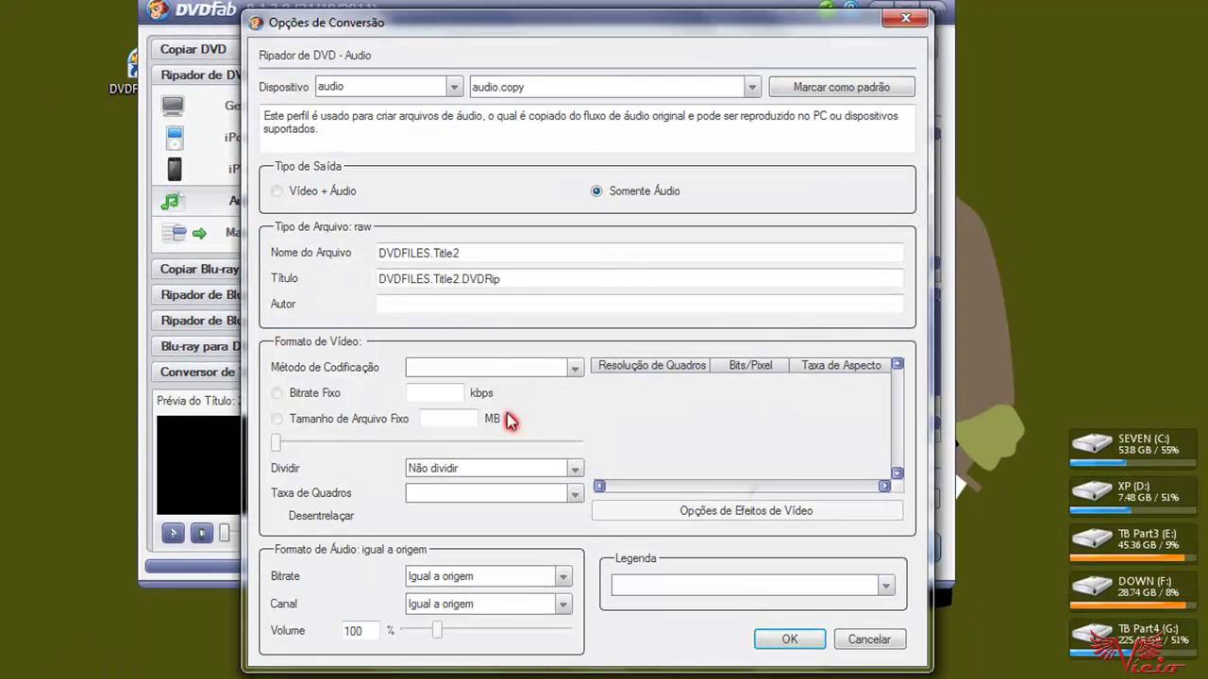
{"action": "left_click_drag", "start_coordinate": [553, 253], "coordinate": [361, 262]}
{"action": "type", "text": "s06e0"}
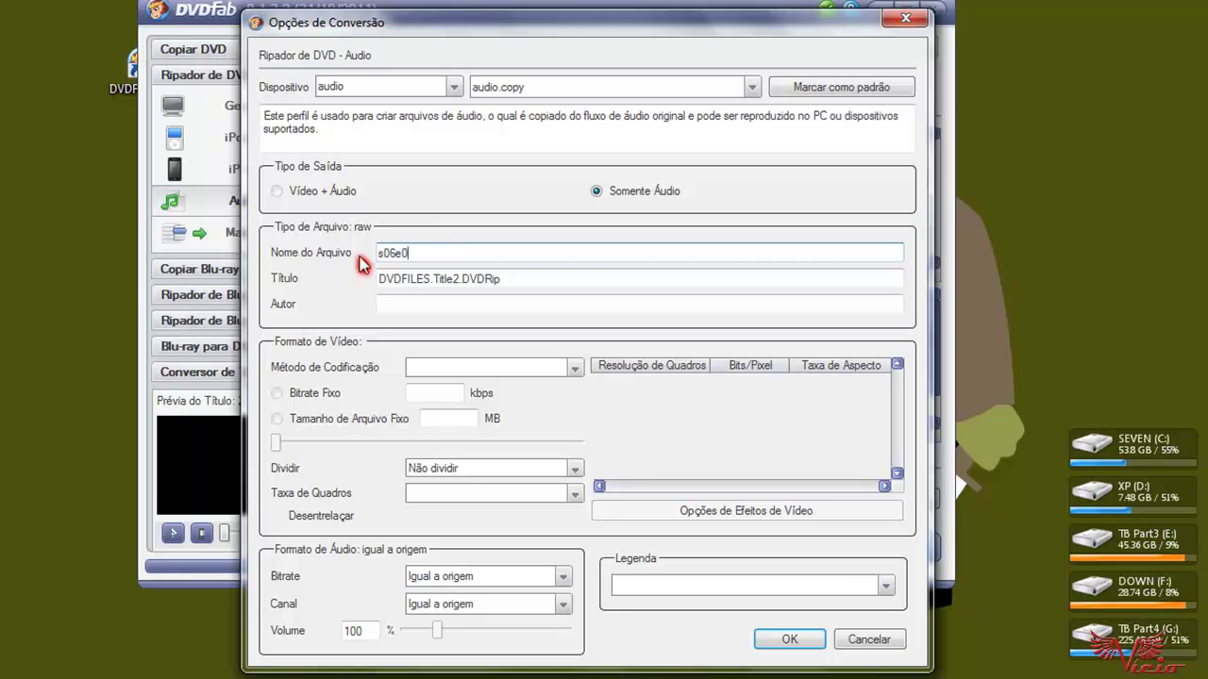
{"action": "key", "text": "BackSpace"}
{"action": "key", "text": "BackSpace"}
{"action": "key", "text": "BackSpace"}
{"action": "key", "text": "BackSpace"}
{"action": "key", "text": "BackSpace"}
{"action": "left_click", "coordinate": [789, 640]}
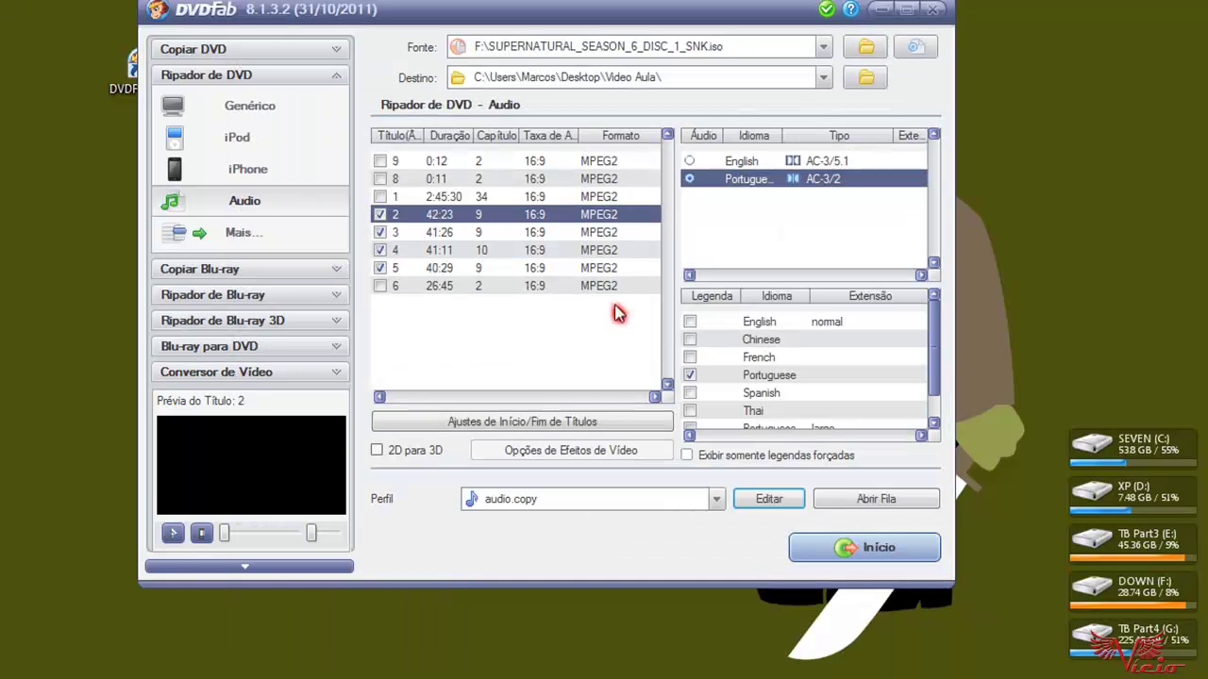
Set title 3's output file name to S06E02 in its conversion options
{"action": "left_click", "coordinate": [440, 239]}
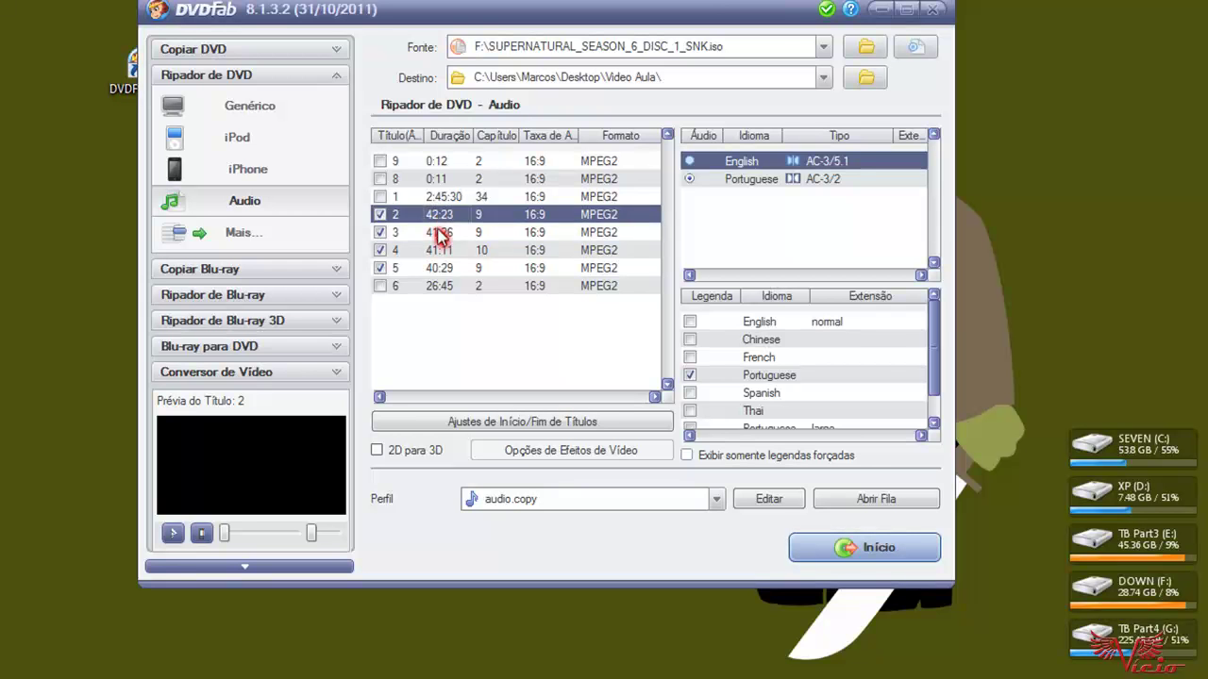
{"action": "left_click", "coordinate": [769, 500]}
{"action": "left_click_drag", "start_coordinate": [486, 257], "coordinate": [370, 256]}
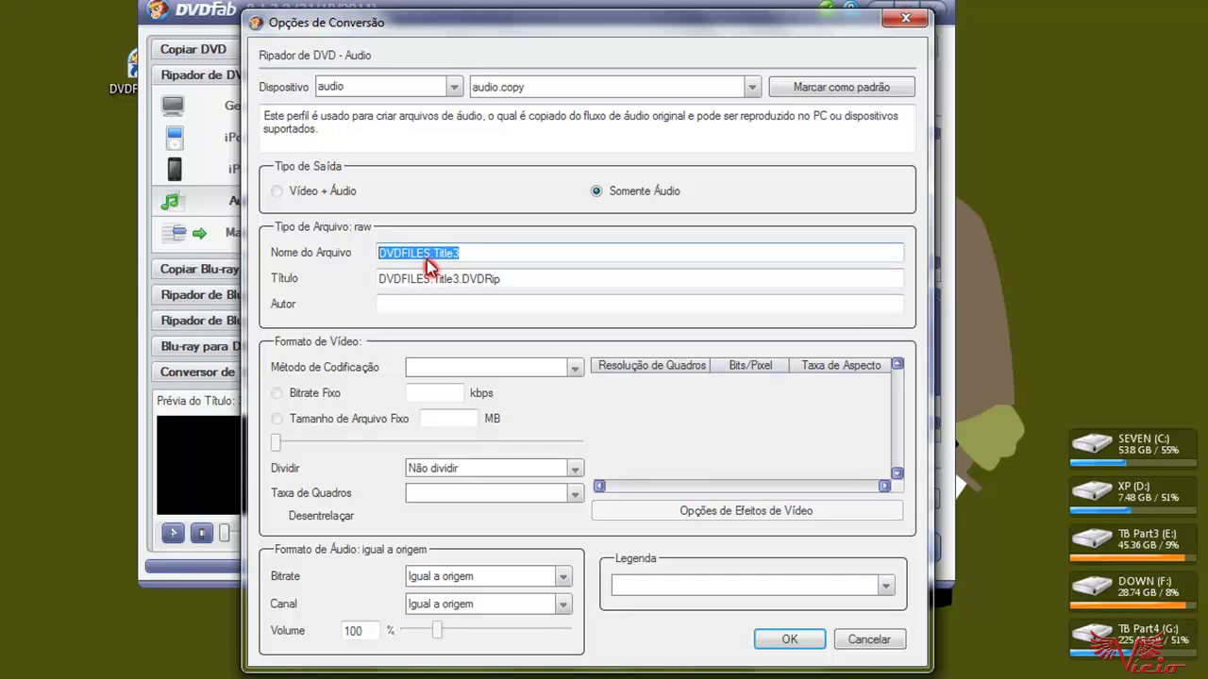
{"action": "type", "text": "S06E0"}
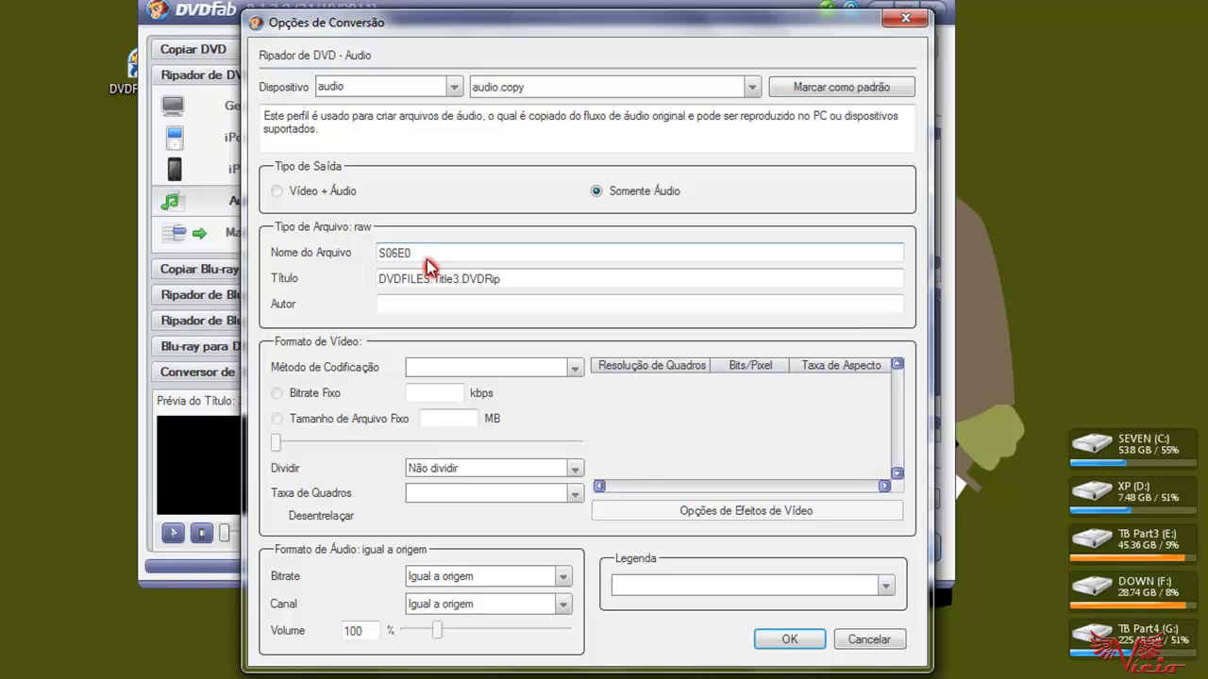
{"action": "type", "text": "2"}
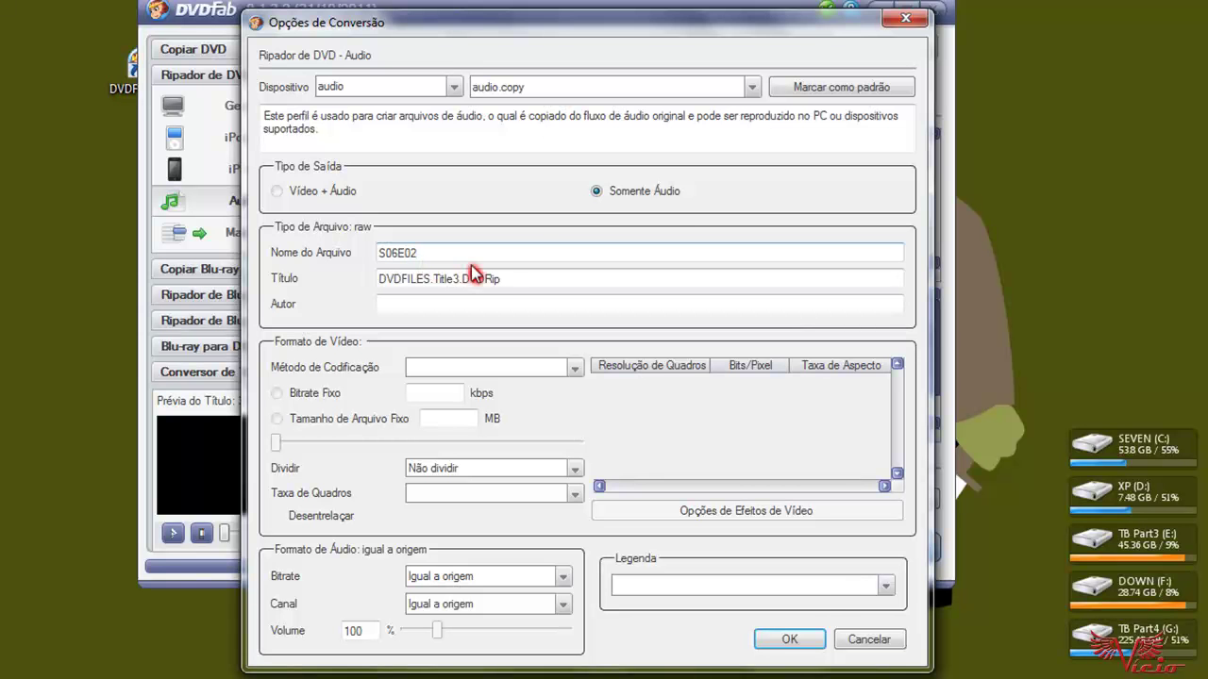
{"action": "left_click", "coordinate": [789, 640]}
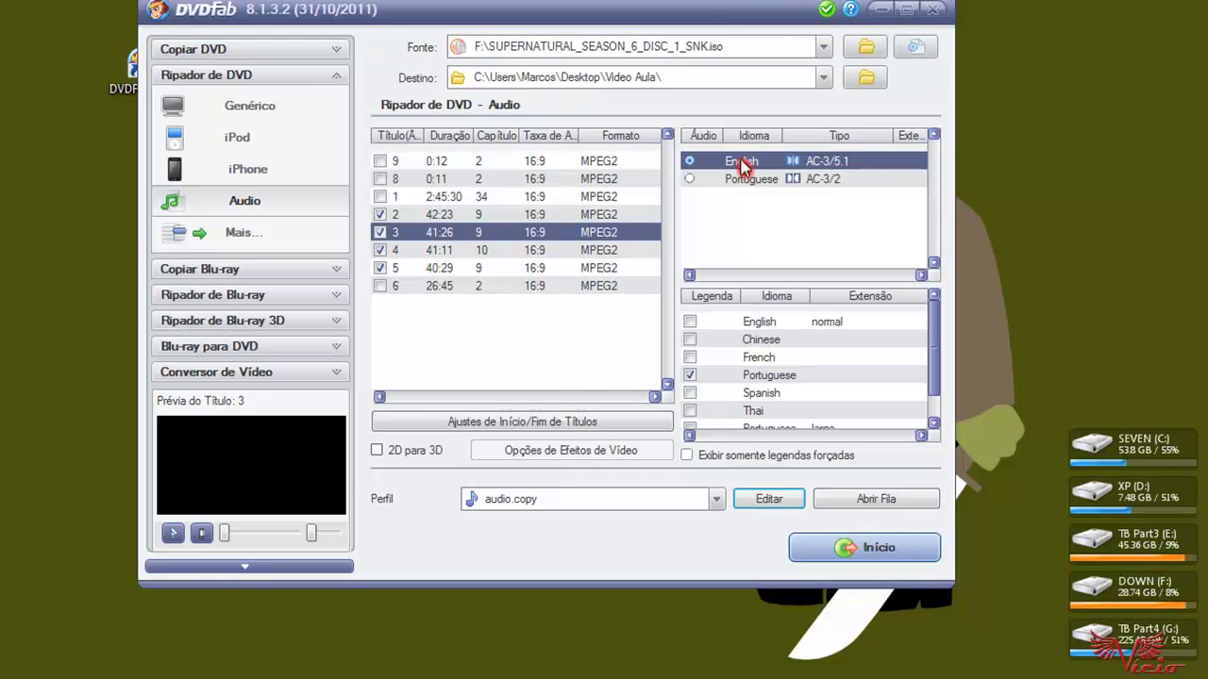
Alternate title 3's audio track between Portuguese AC-3/2 and English AC-3/5.1, ending on English
{"action": "left_click", "coordinate": [712, 183]}
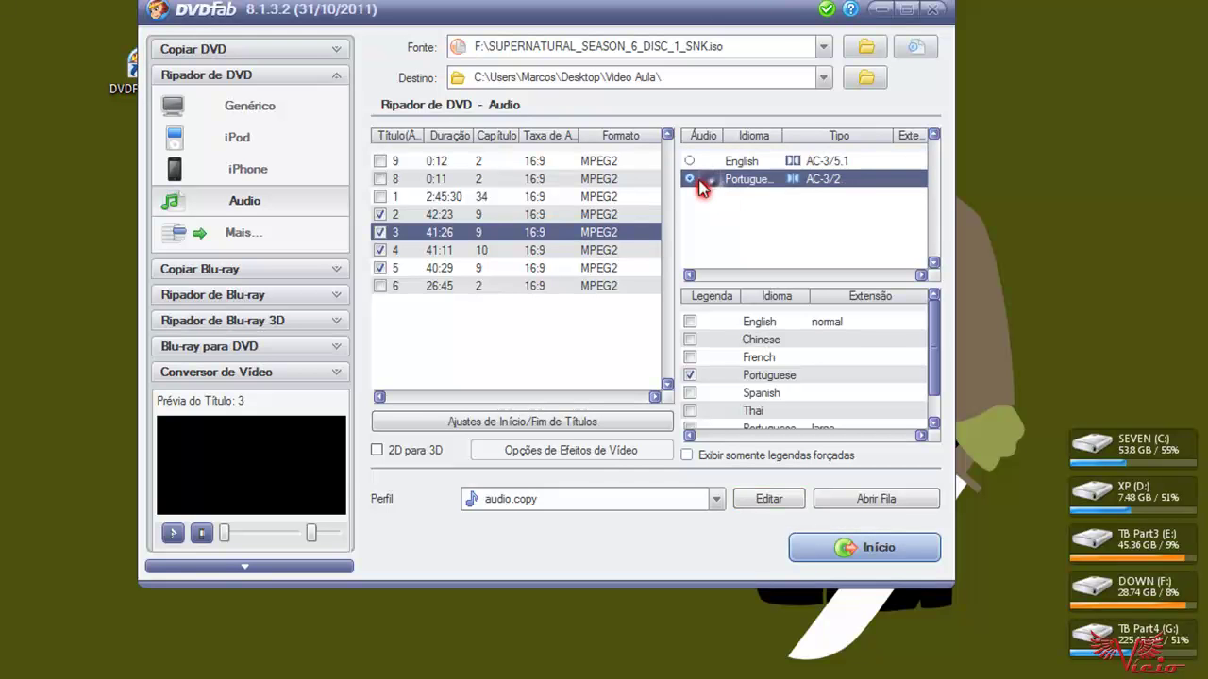
{"action": "left_click", "coordinate": [729, 163]}
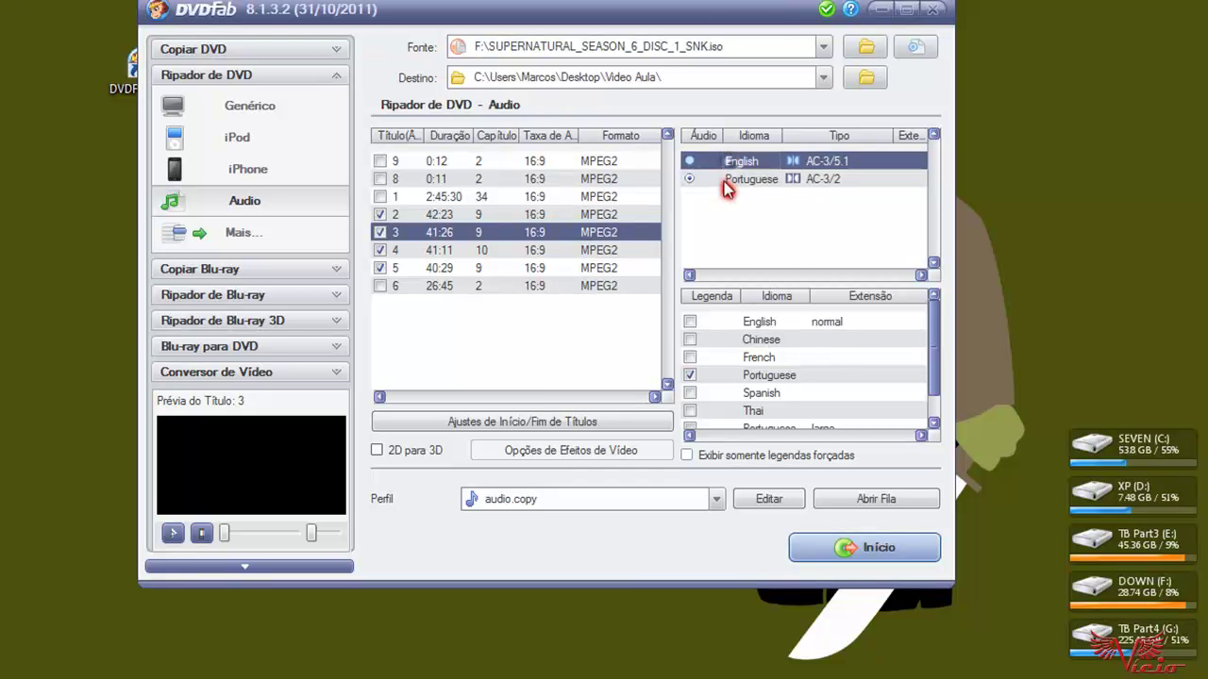
{"action": "left_click", "coordinate": [727, 185]}
{"action": "left_click", "coordinate": [724, 164]}
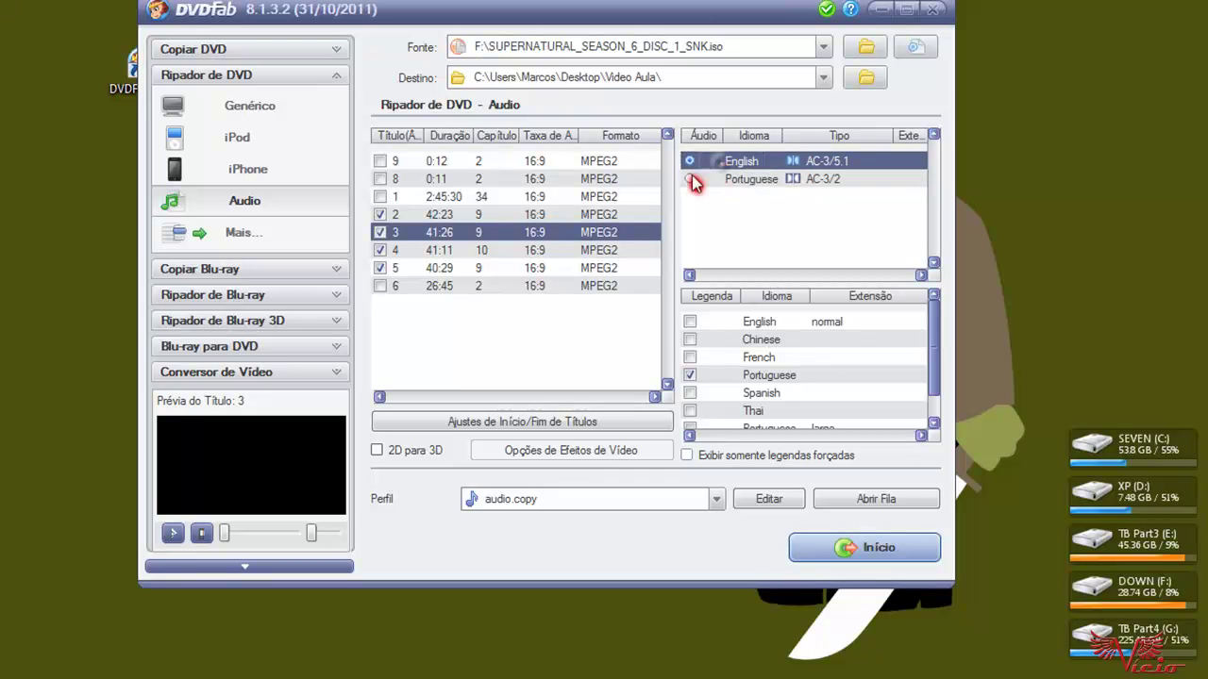
Set title 4's output file name to S06E03 in its conversion options and close DVDFab
{"action": "left_click", "coordinate": [430, 251]}
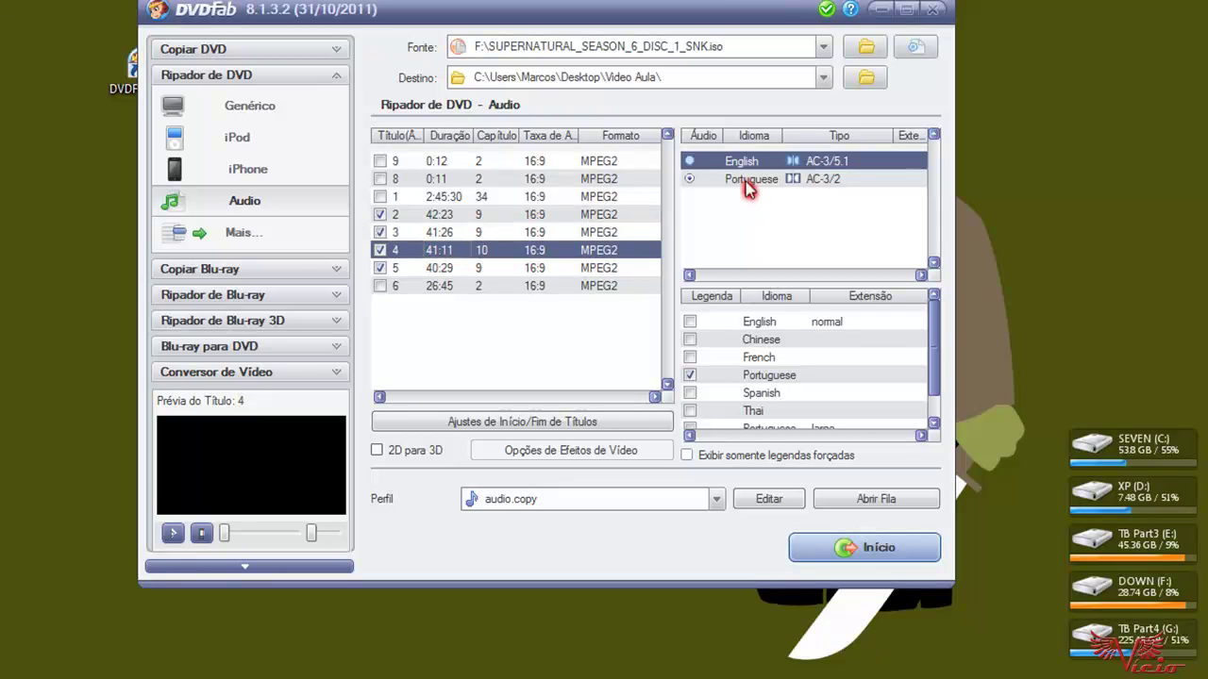
{"action": "left_click", "coordinate": [772, 501]}
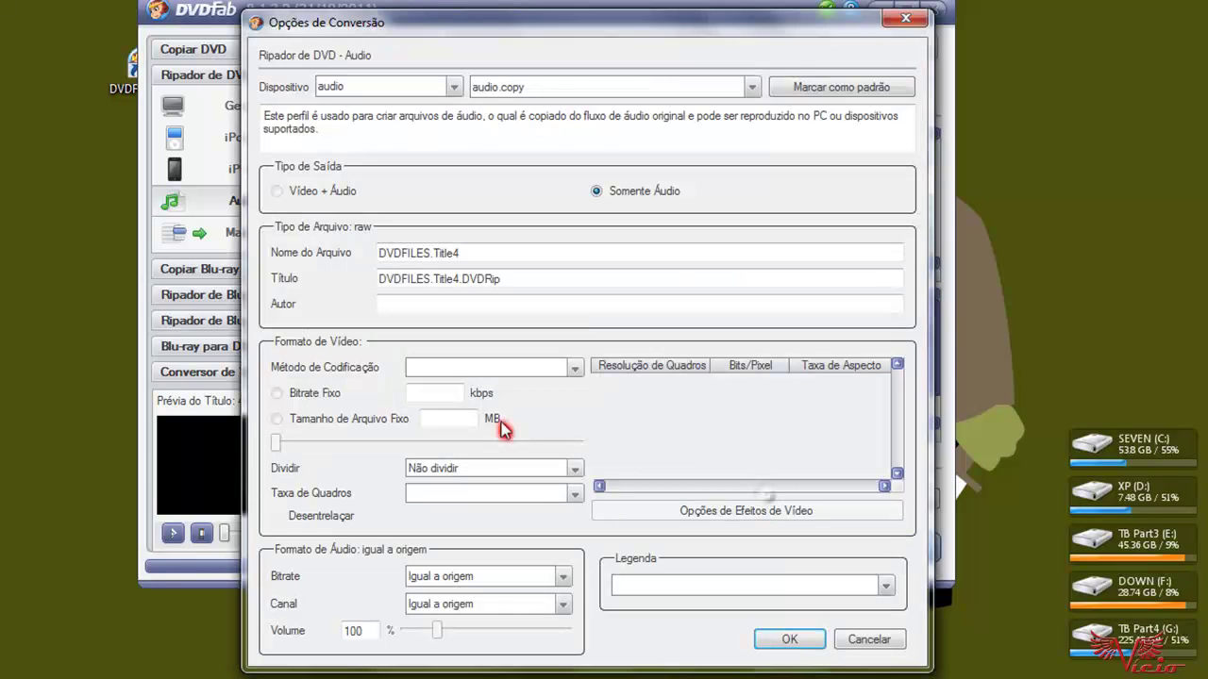
{"action": "left_click_drag", "start_coordinate": [472, 255], "coordinate": [360, 265]}
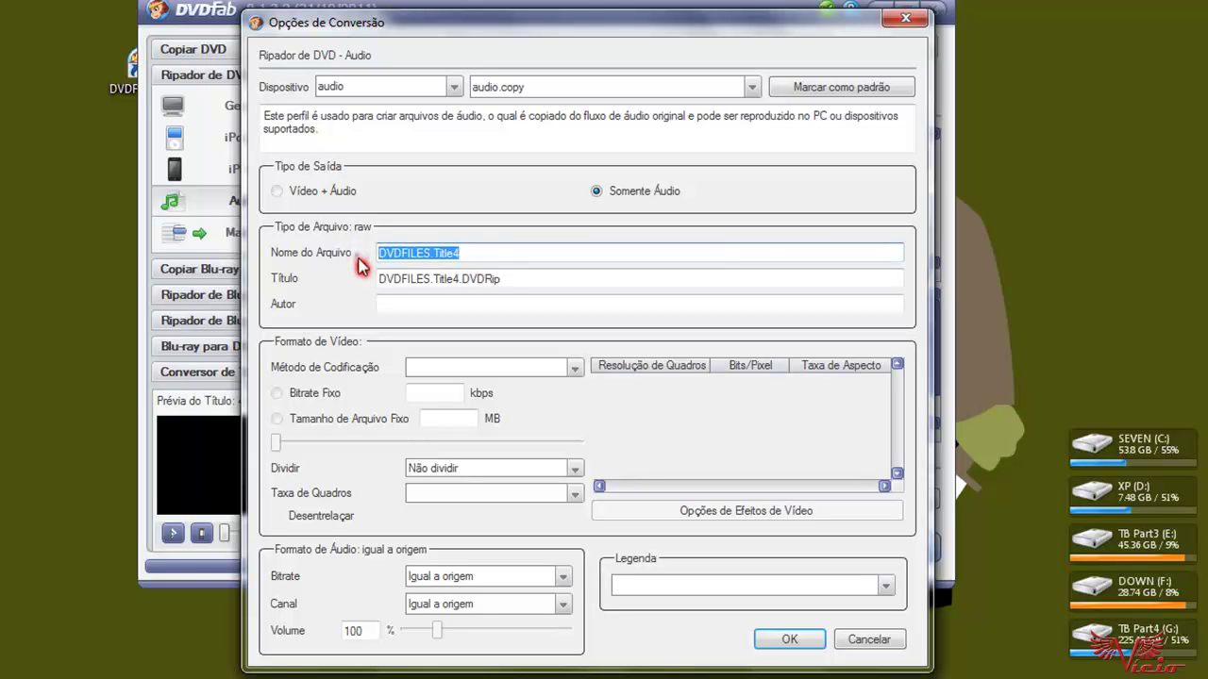
{"action": "type", "text": "S06E03"}
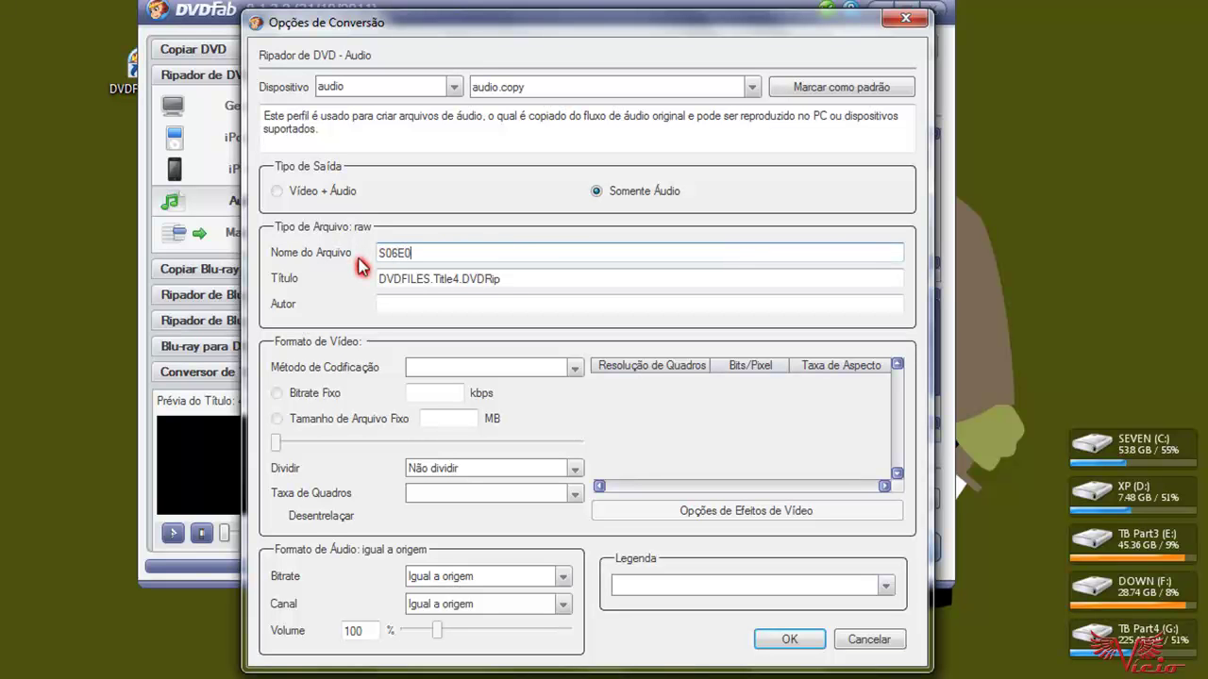
{"action": "left_click", "coordinate": [789, 638]}
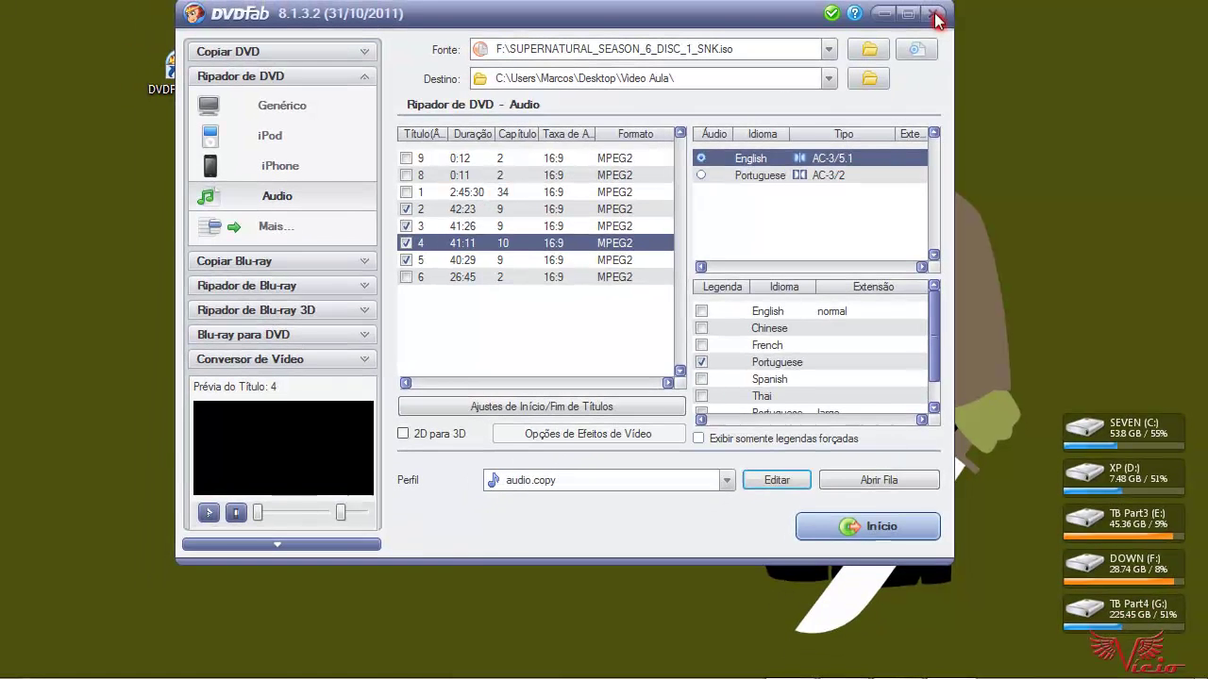
{"action": "left_click", "coordinate": [934, 14]}
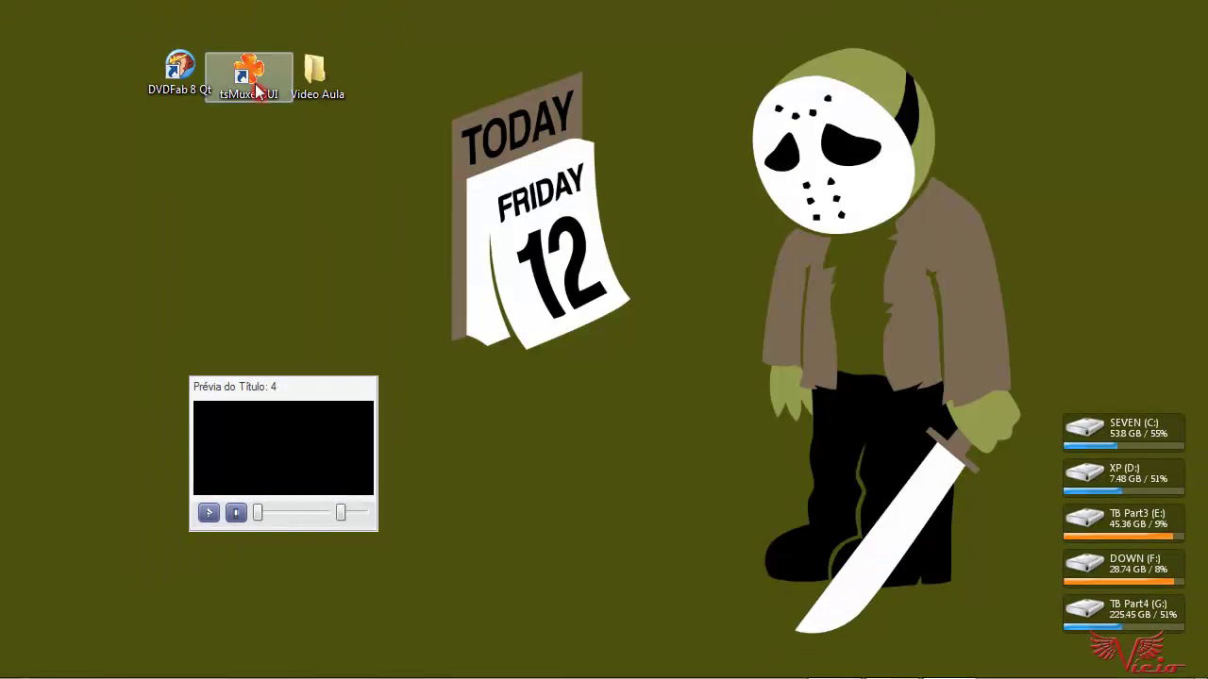